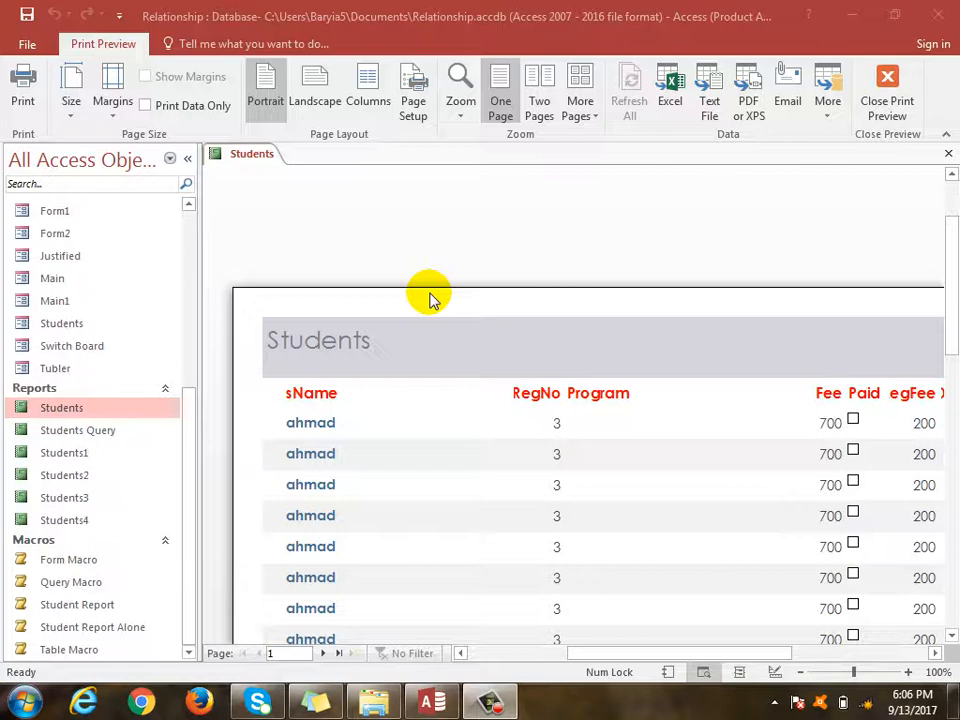
Close the Students report preview and open the Students form
click(946, 154)
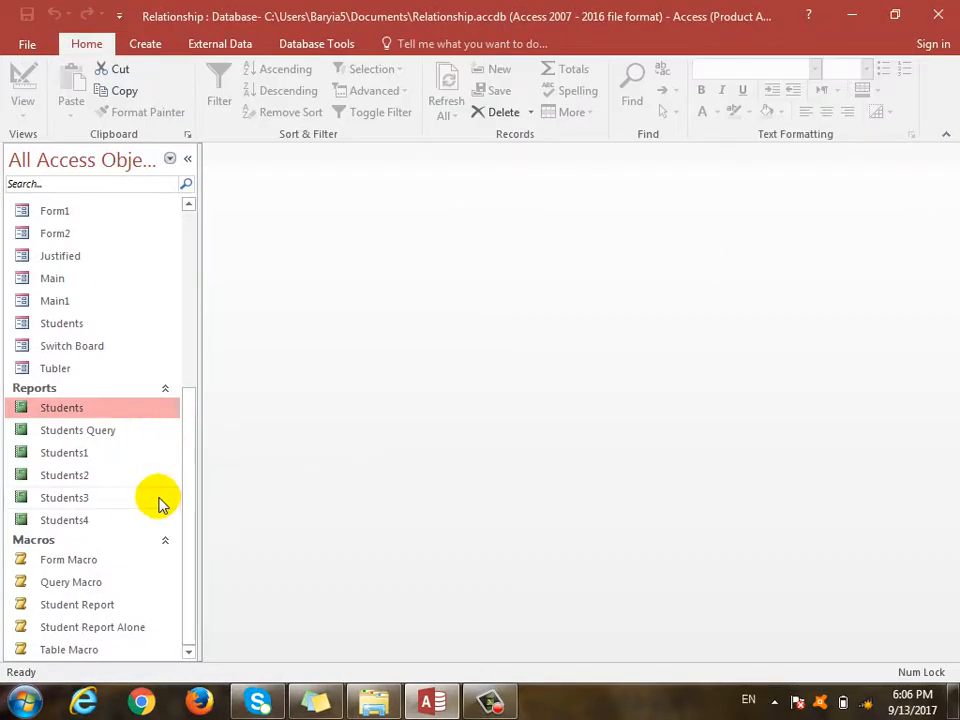
drag(189, 459, 182, 403)
click(78, 422)
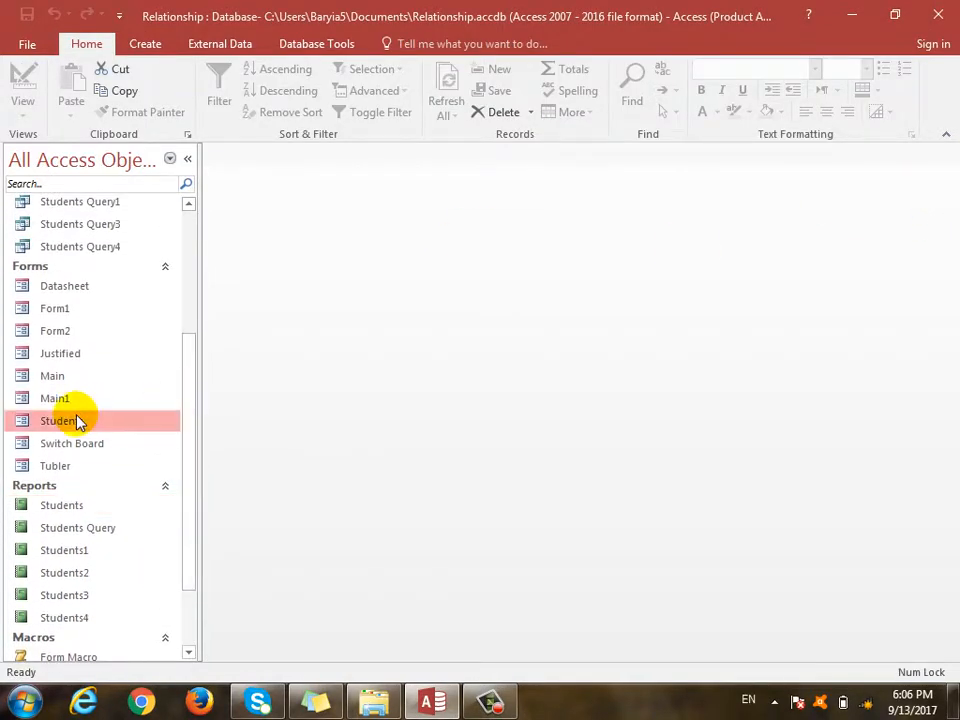
double_click(78, 421)
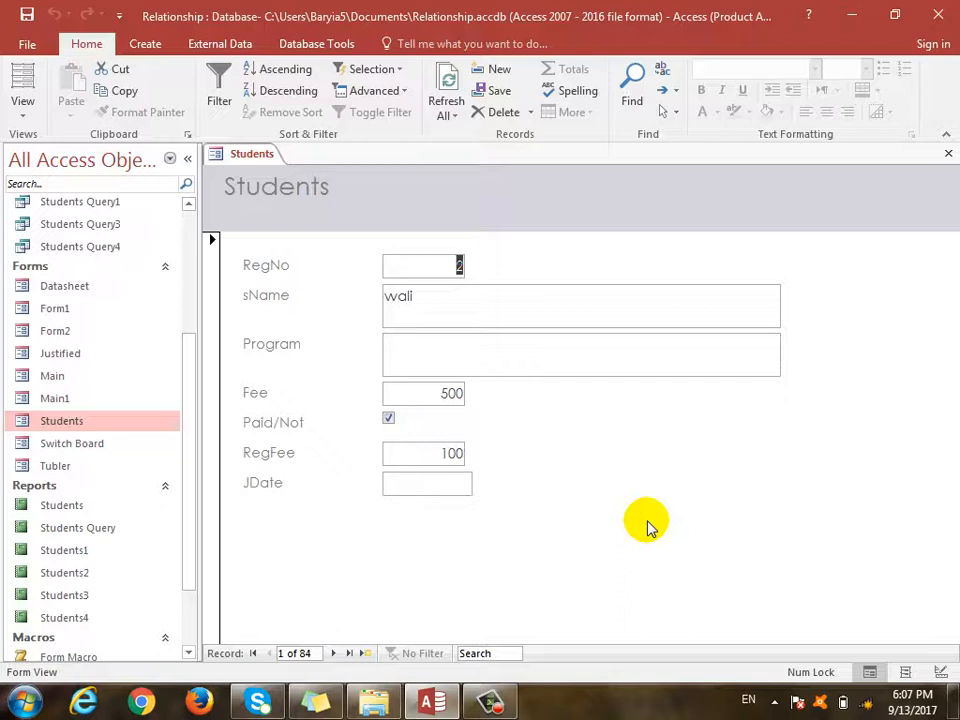
Switch the Students form to Design View and extend its Detail section down to about the 4-inch mark
click(22, 118)
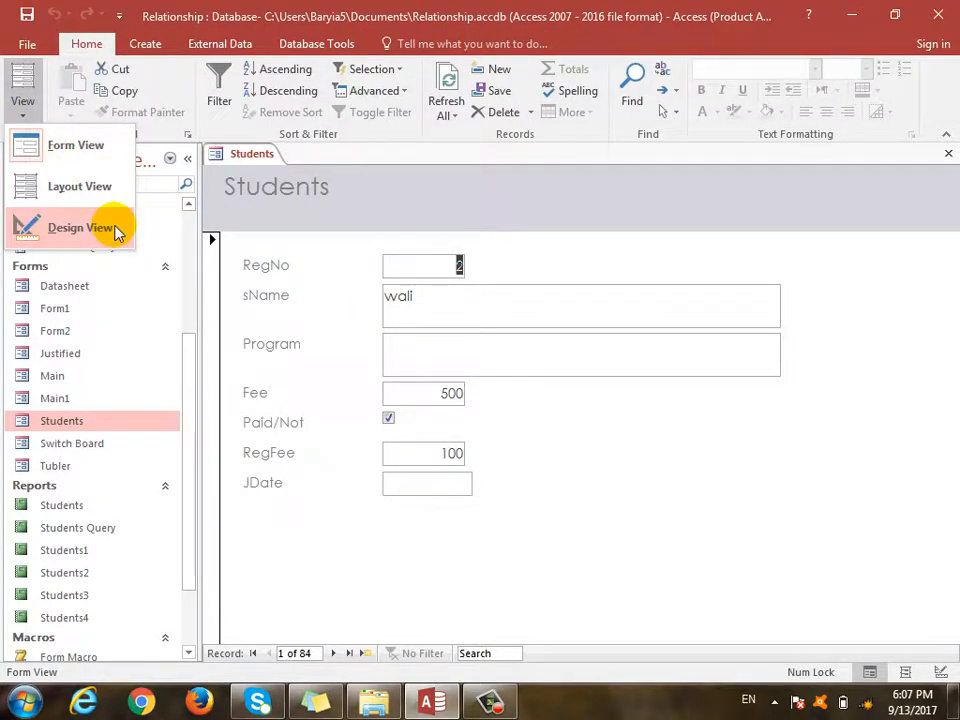
click(80, 227)
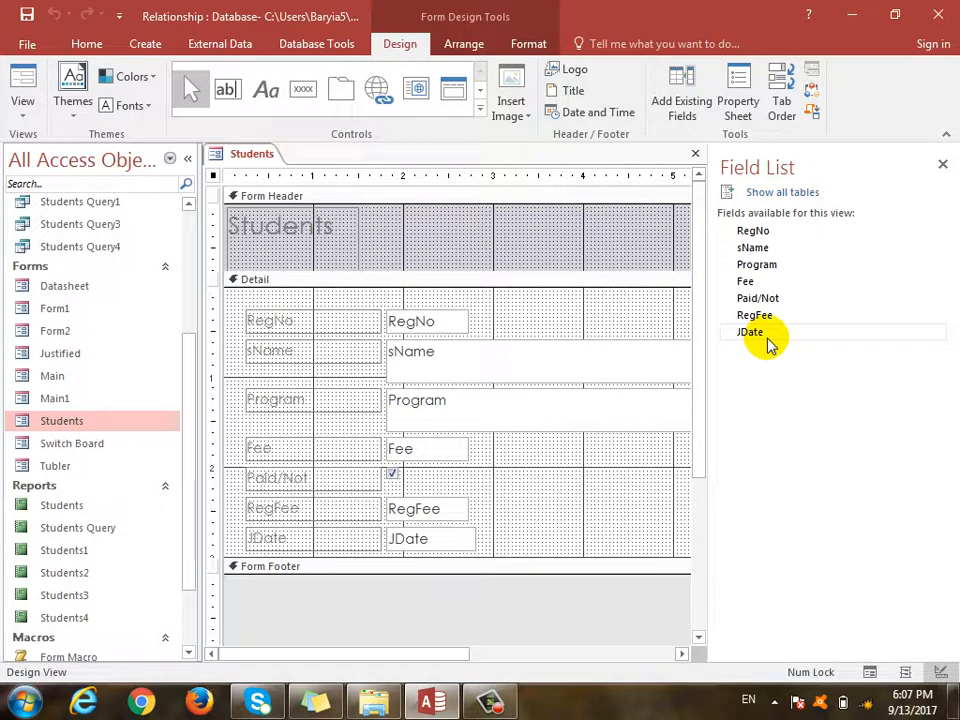
scroll(650, 400, down, 1)
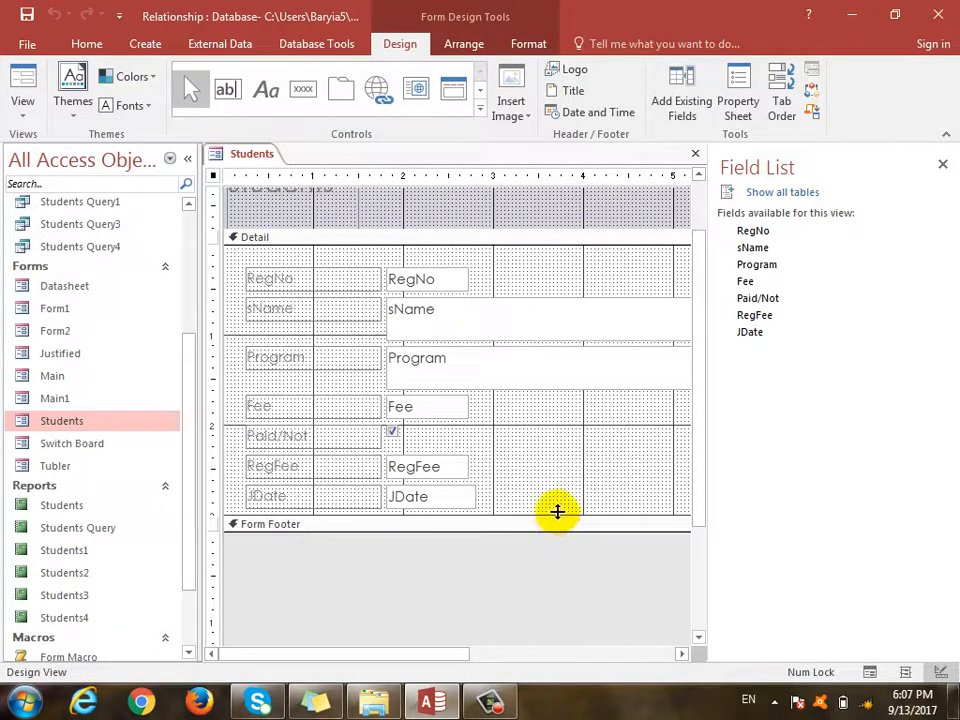
drag(557, 515, 561, 606)
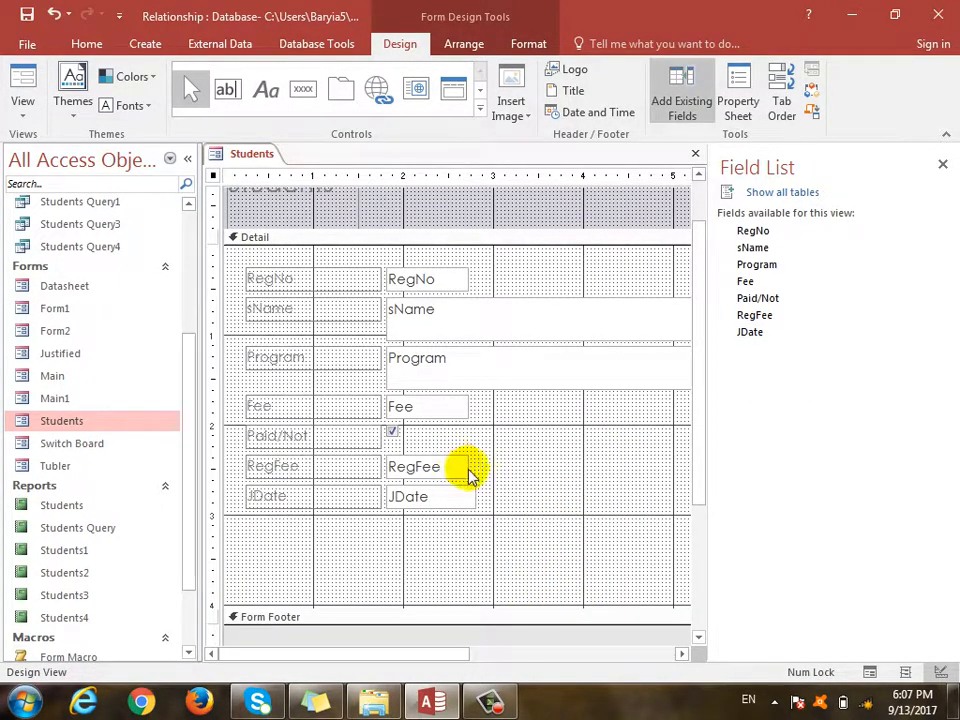
Add a text box to the right of the Paid/Not field and caption its label "Total:"
click(238, 95)
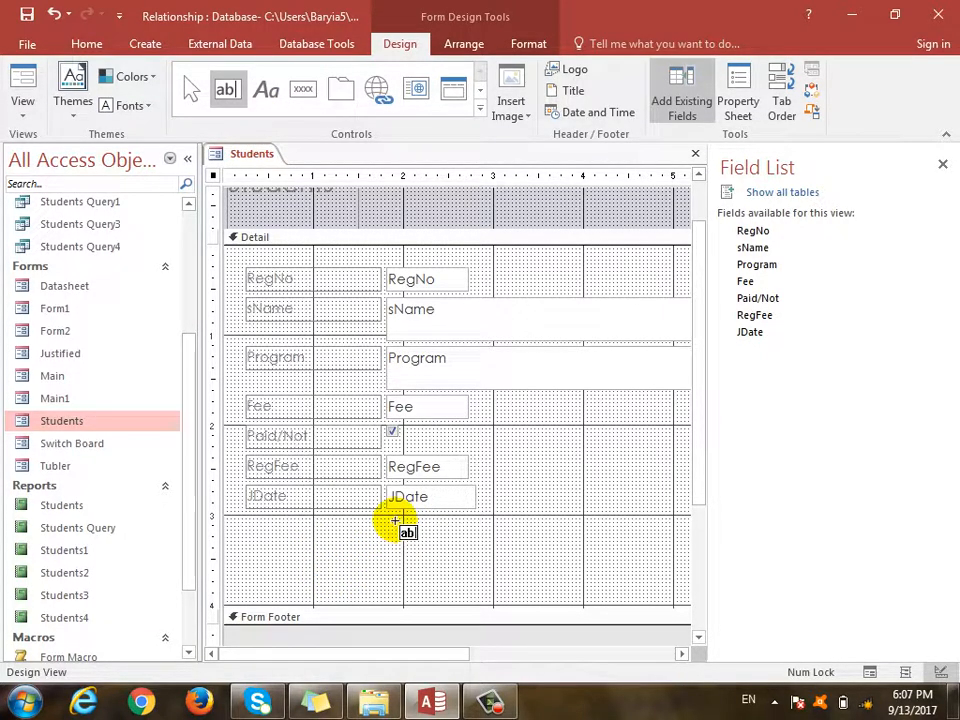
click(586, 434)
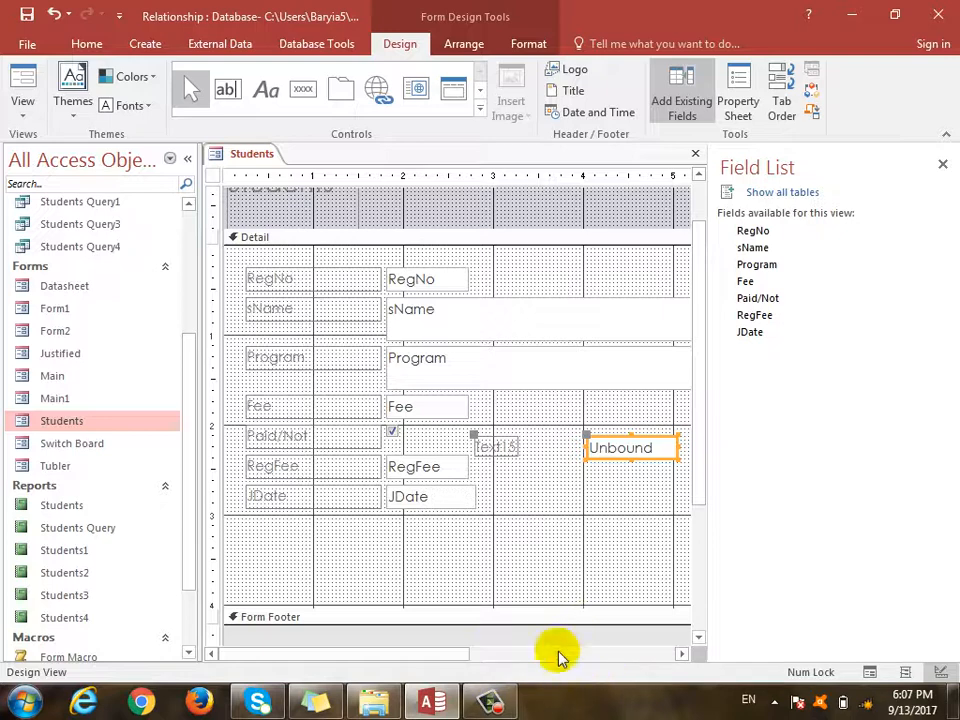
click(505, 450)
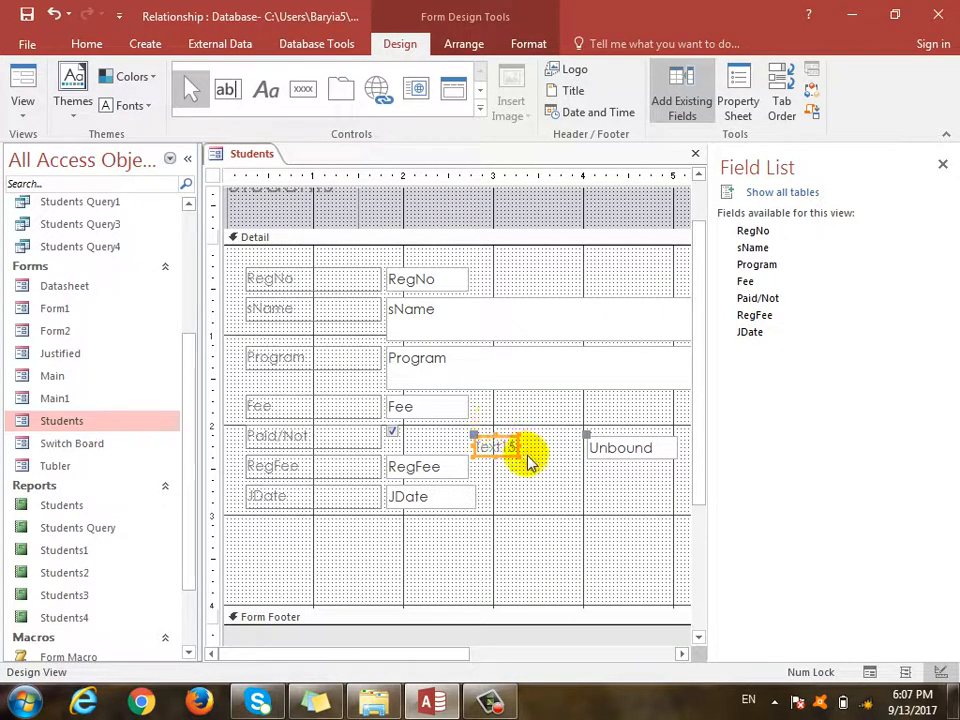
click(528, 458)
key(BackSpace)
key(BackSpace)
key(BackSpace)
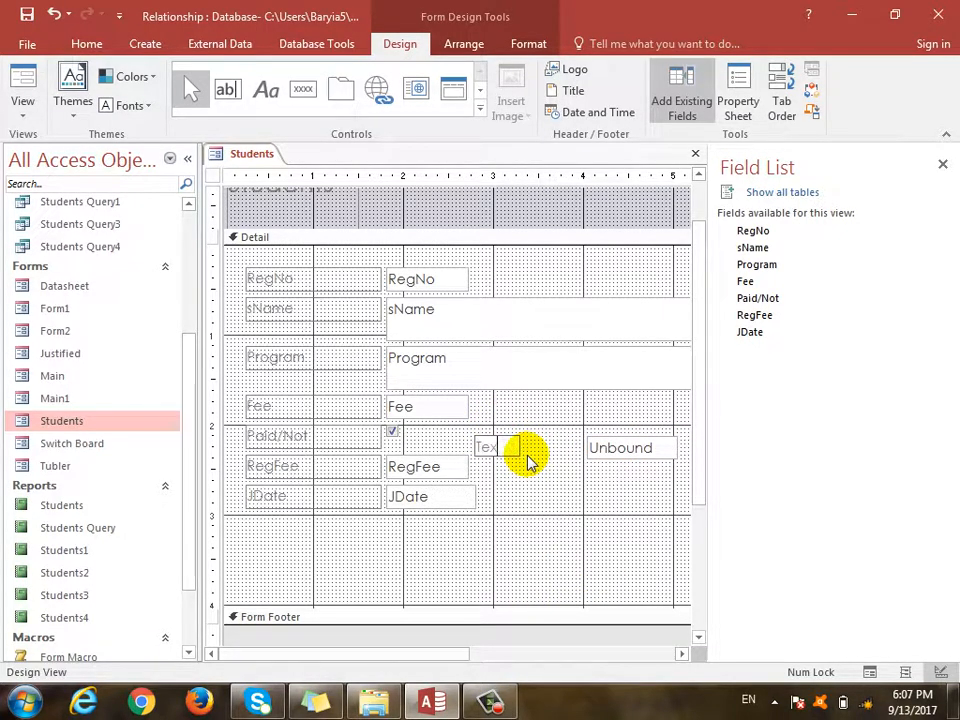
text(Total:)
click(532, 488)
Shift the Total label and text box slightly right, and widen the text box to about 2.17 inches
drag(505, 451, 537, 453)
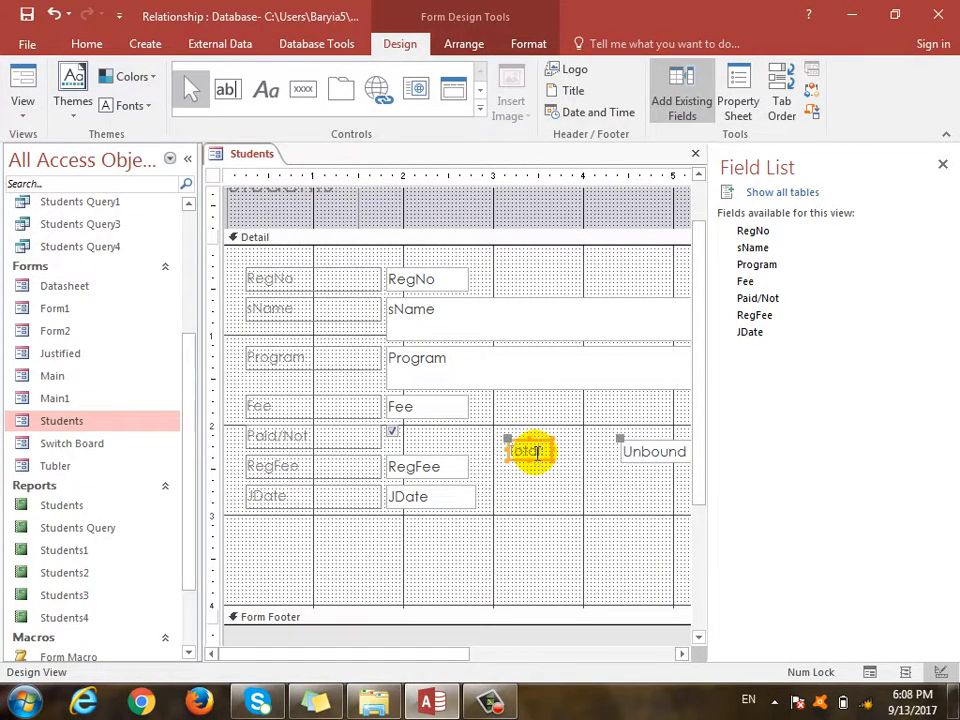
click(568, 8)
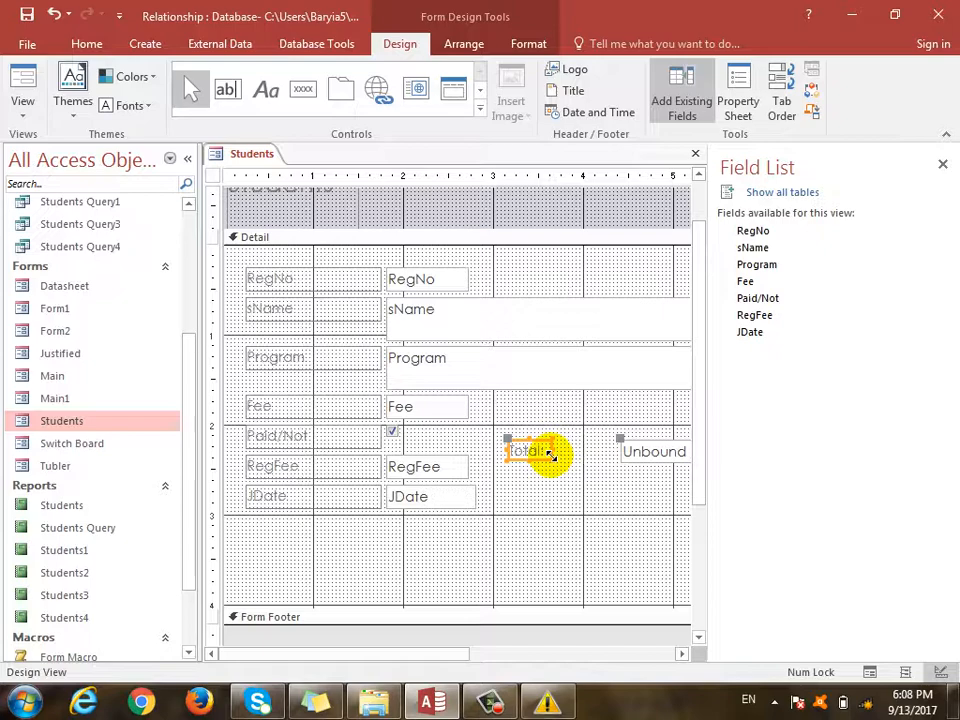
click(660, 448)
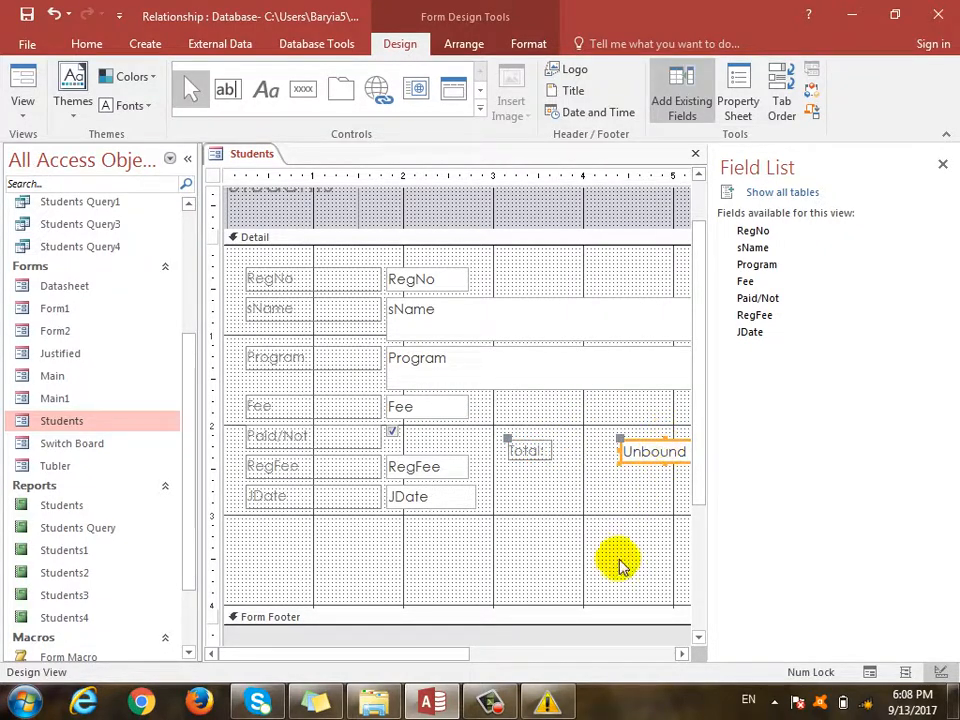
drag(456, 656, 536, 656)
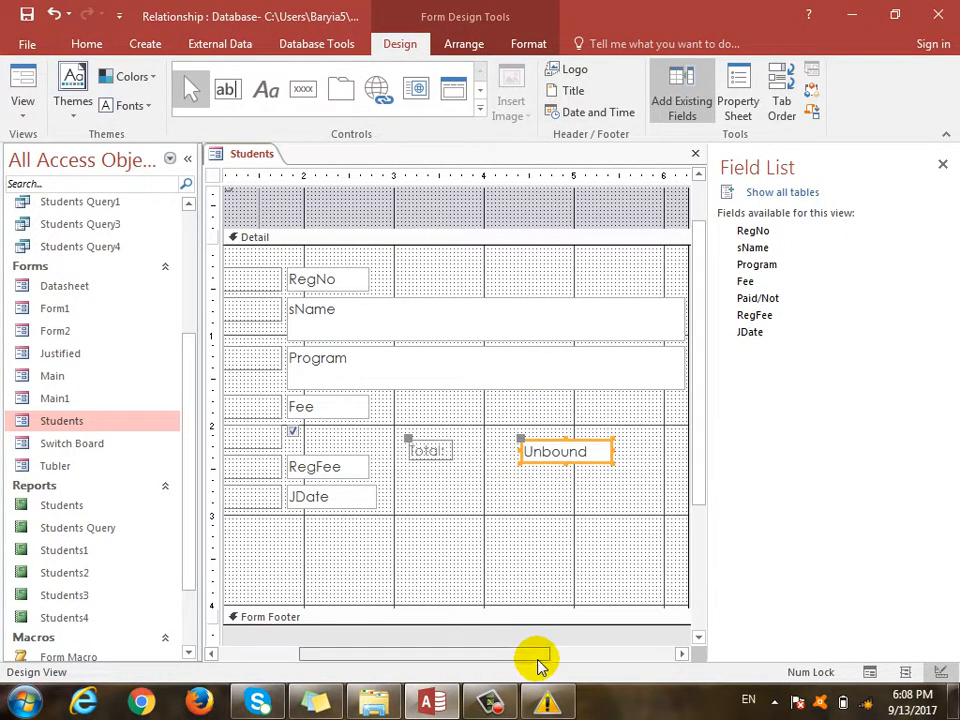
drag(521, 451, 467, 451)
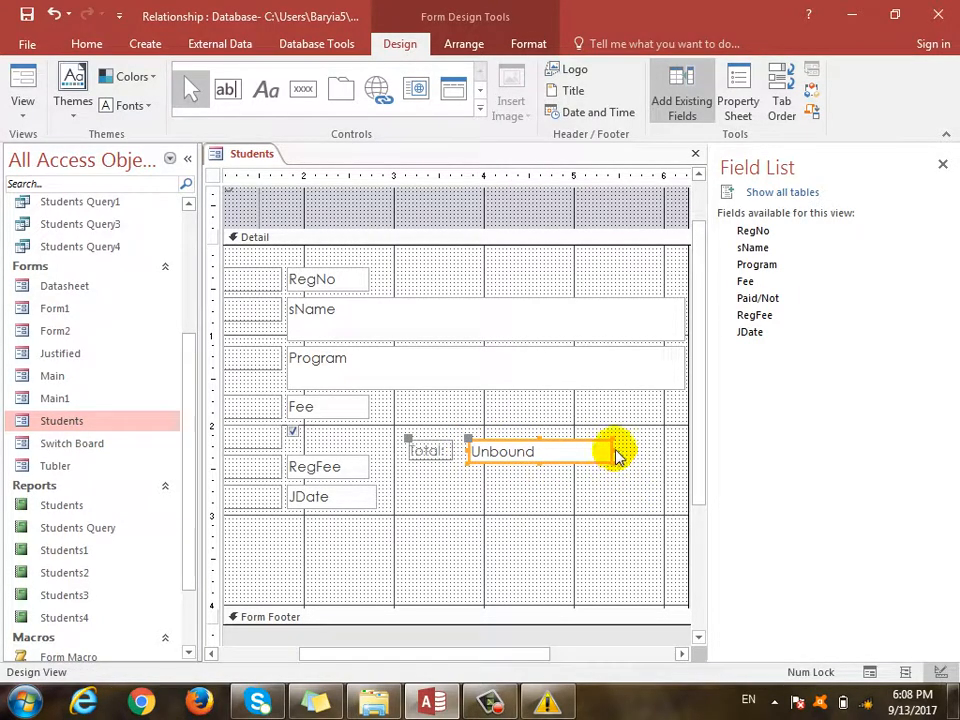
drag(612, 451, 660, 451)
click(579, 574)
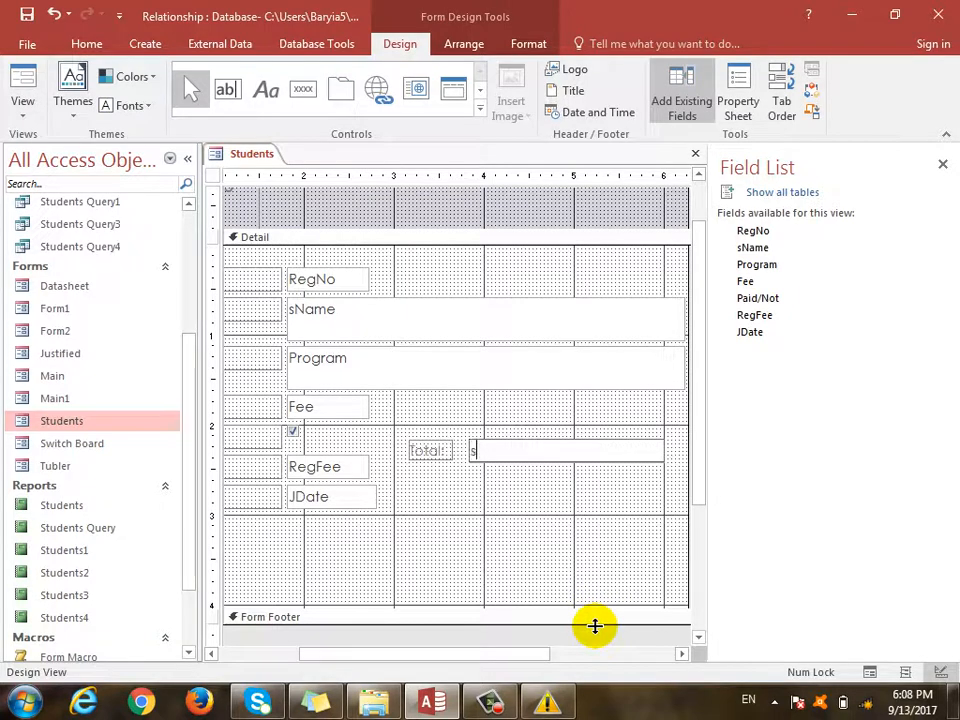
key(BackSpace)
key(BackSpace)
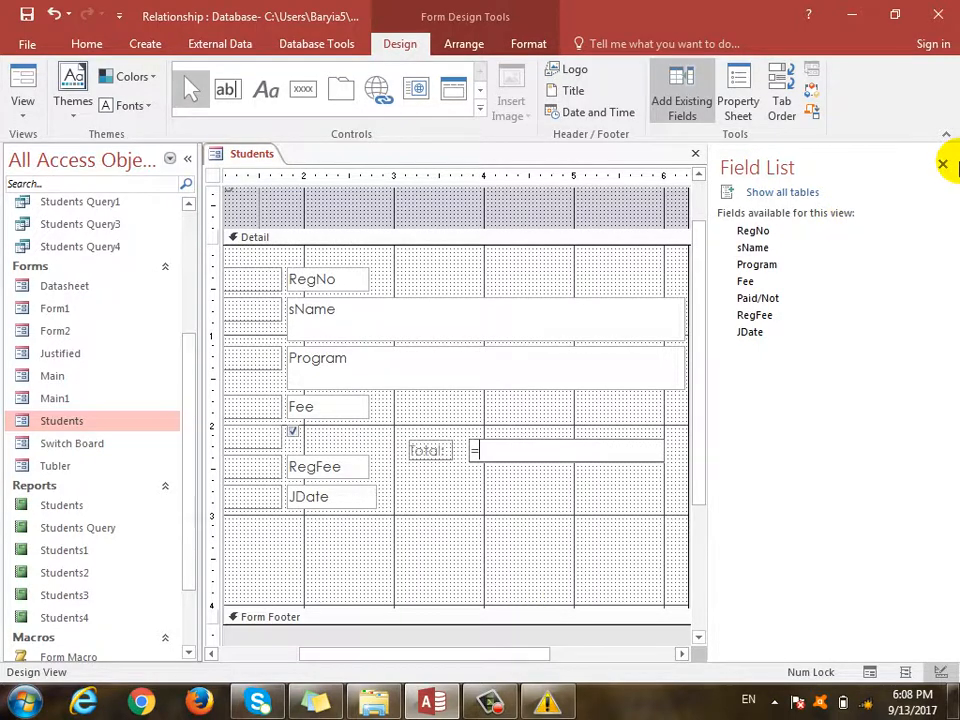
click(943, 165)
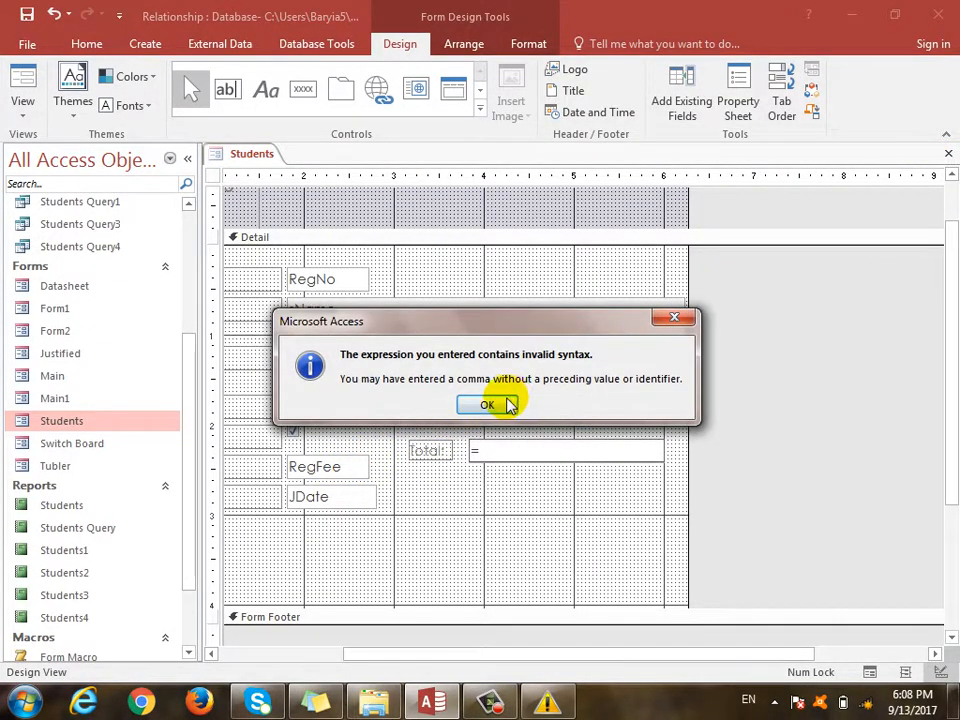
click(500, 403)
Examine the properties of the RegFee, JDate and Fee text boxes to check the control names
click(320, 462)
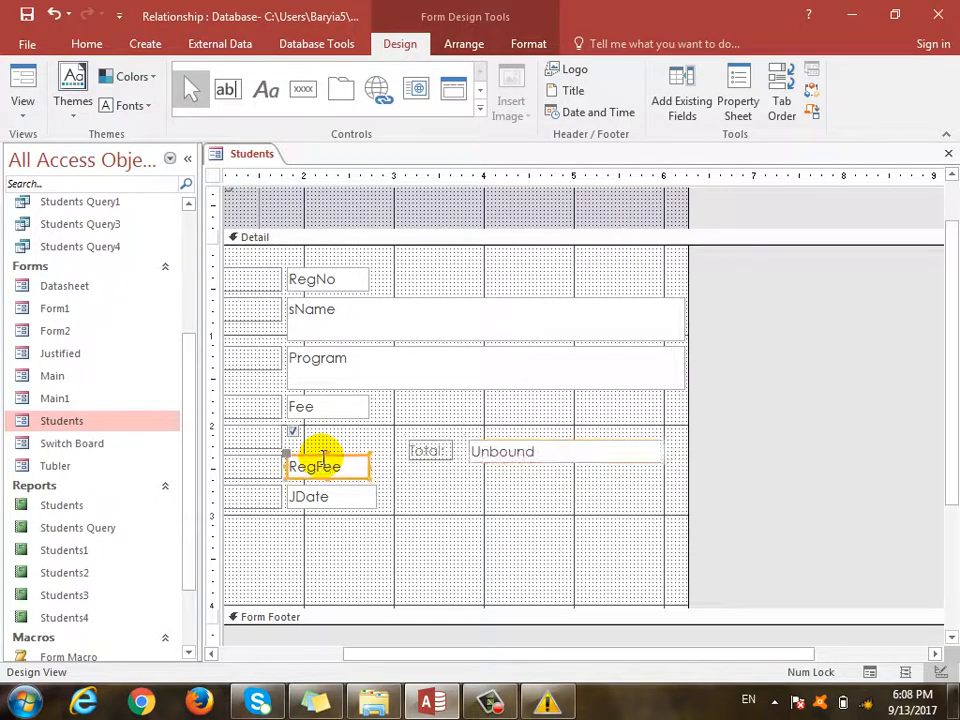
right_click(343, 458)
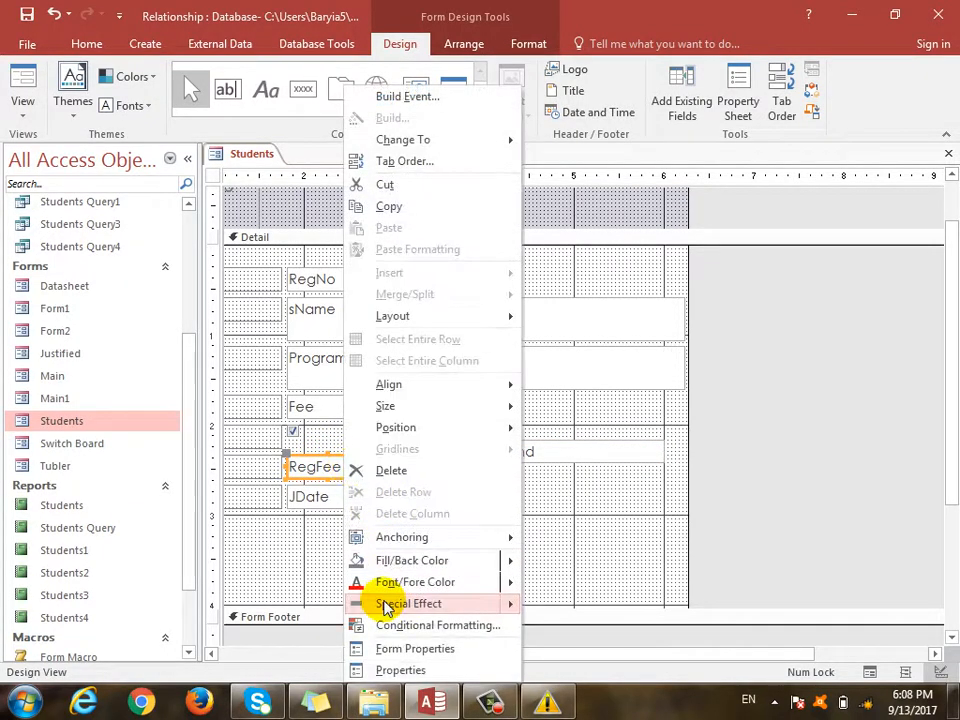
click(392, 667)
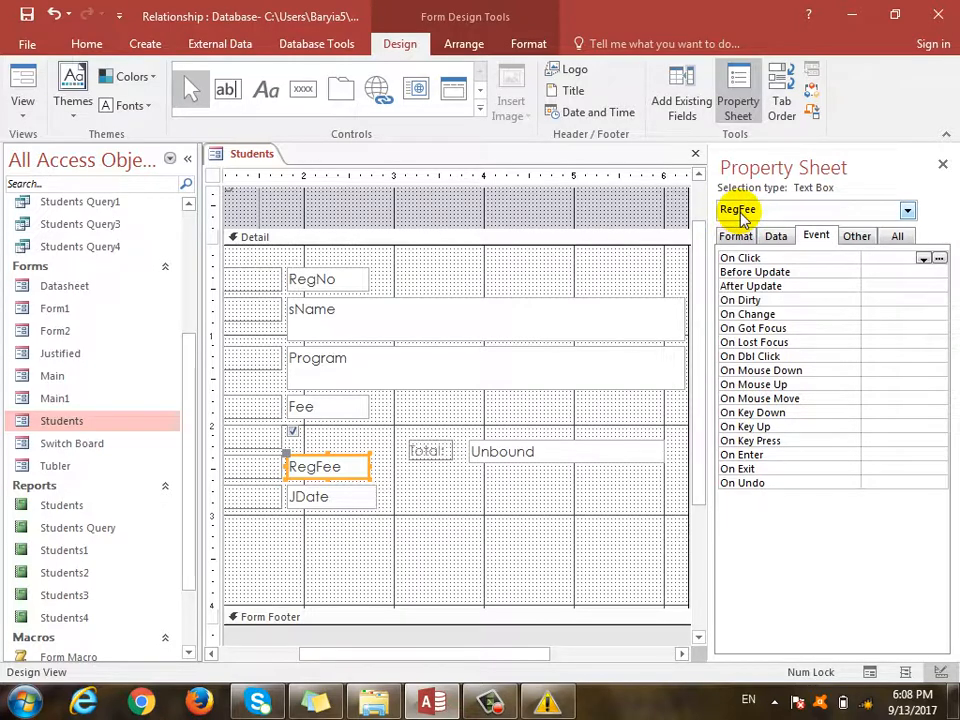
click(350, 492)
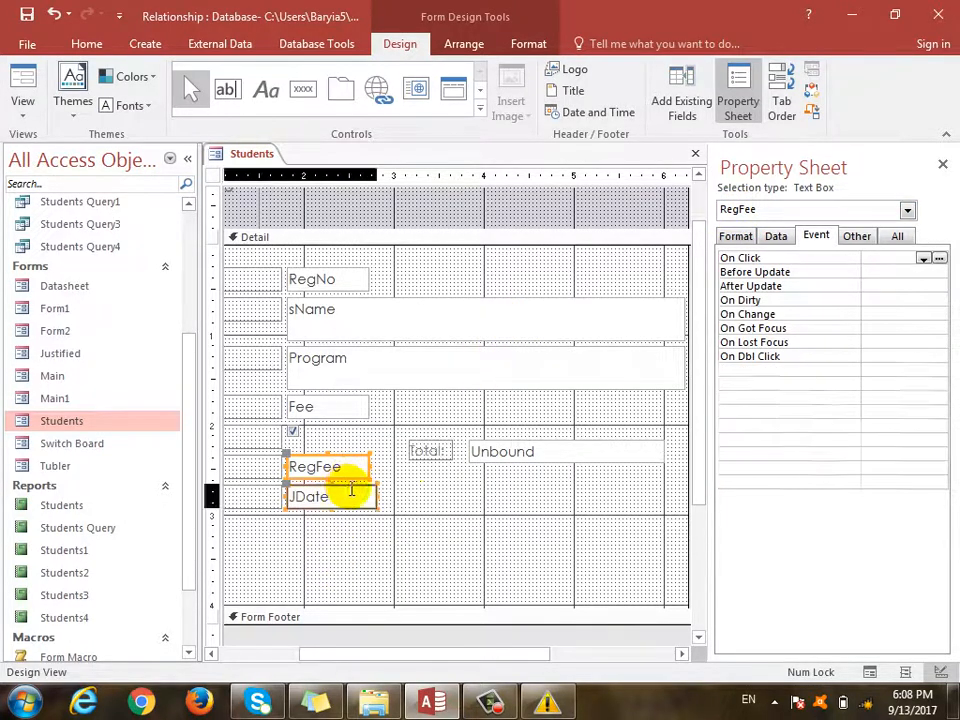
click(738, 234)
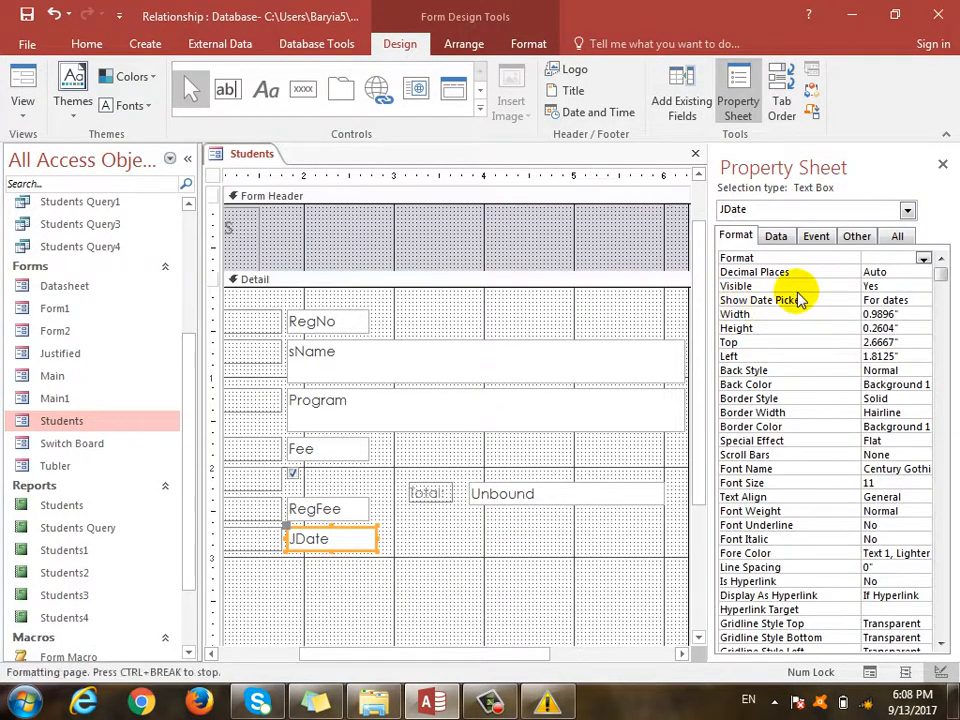
click(897, 236)
click(878, 258)
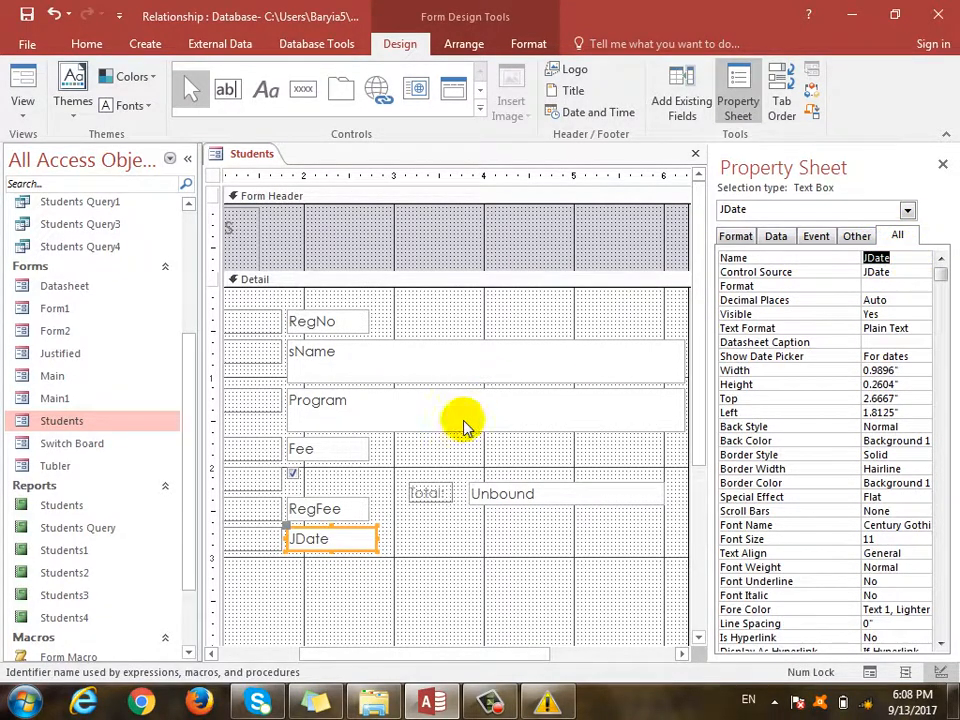
click(360, 447)
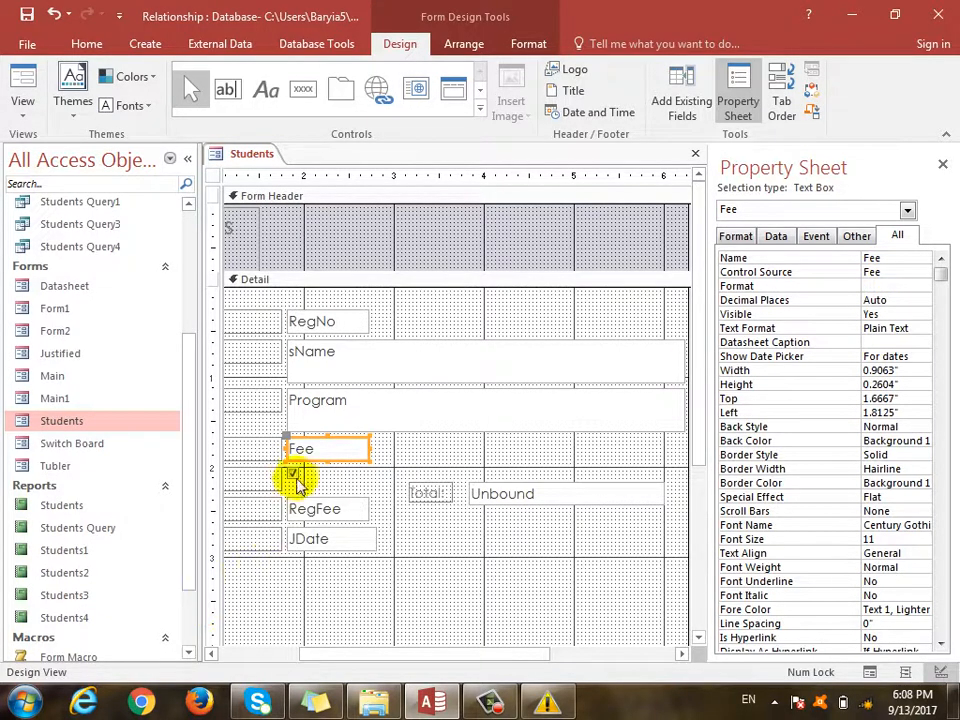
Enter the expression =fee+regfee in the unbound text box beside the Total label
click(545, 500)
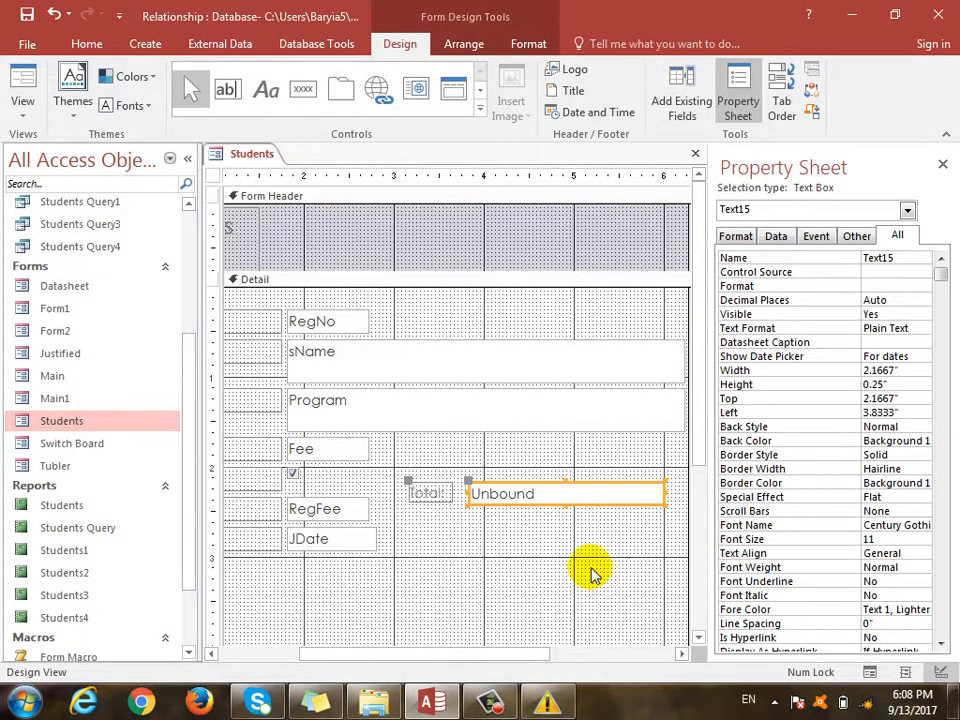
text(=fee+)
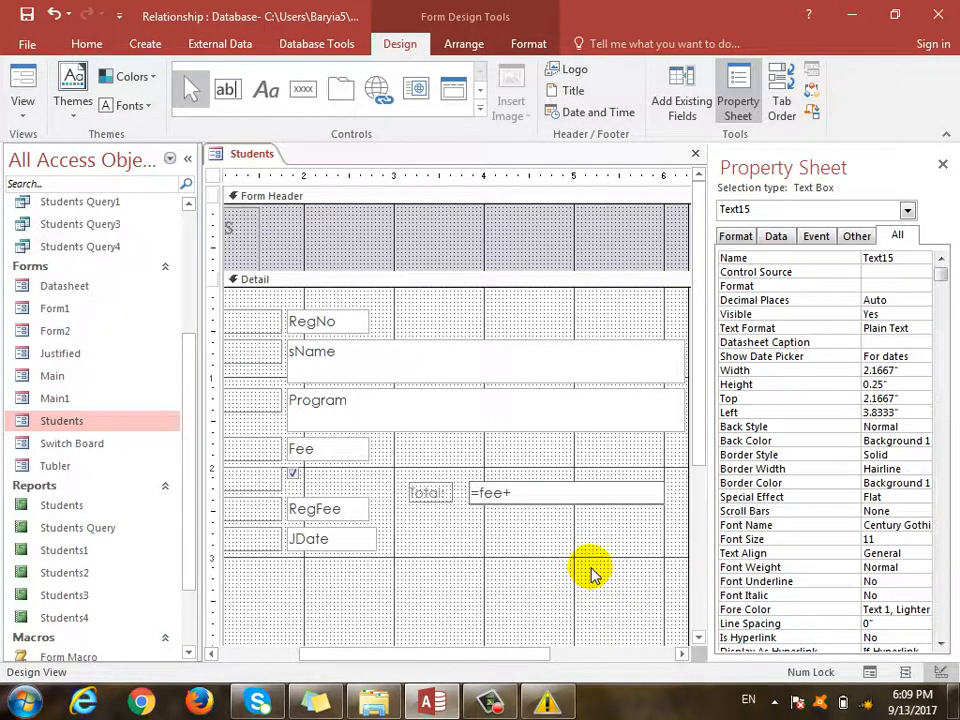
text(regfee)
key(Return)
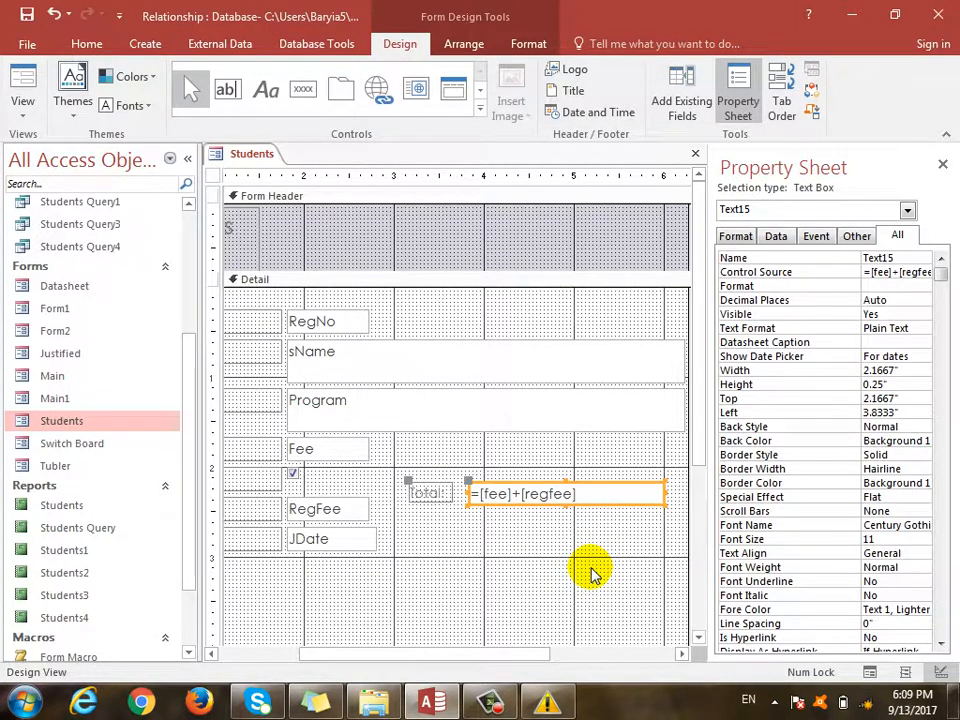
Show the Students form in Form View and step through the records to record 12, checking the calculated Total
click(30, 118)
click(56, 150)
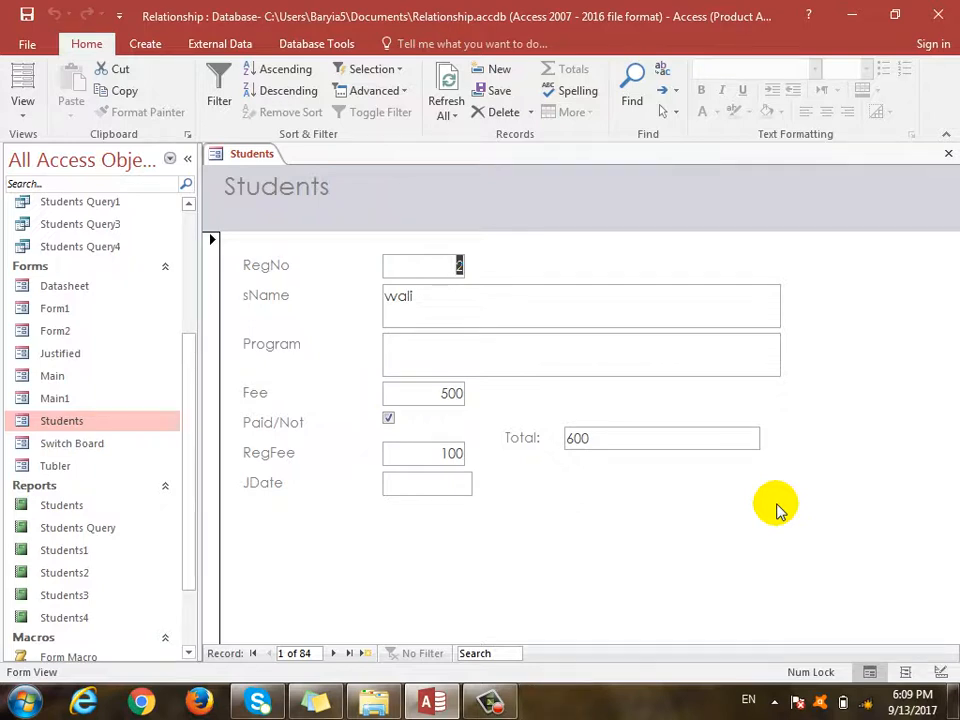
click(335, 653)
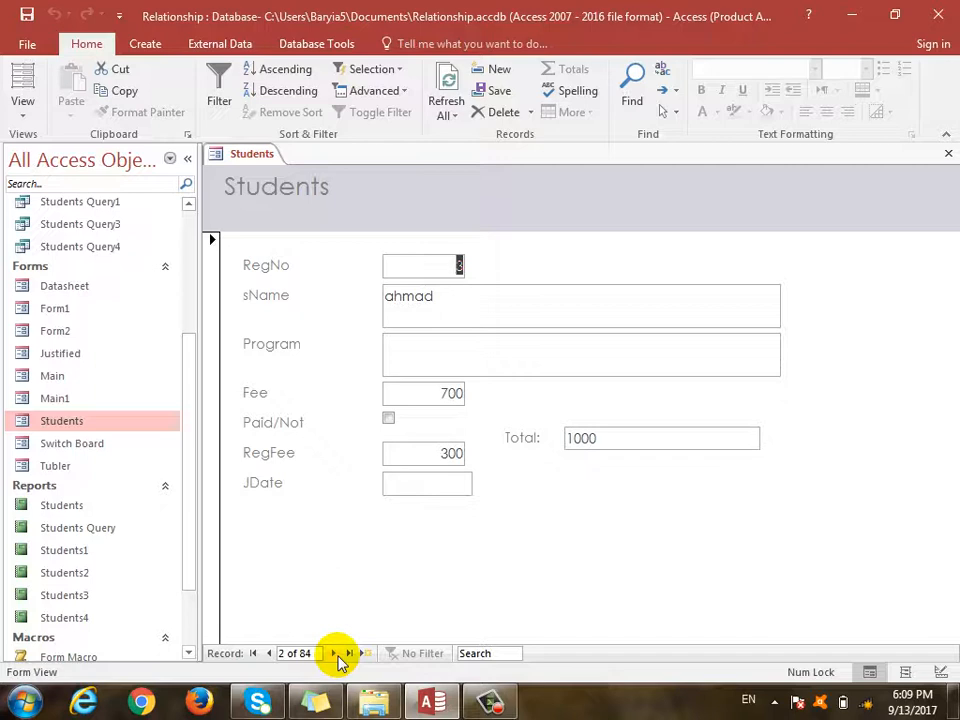
click(336, 654)
click(336, 654)
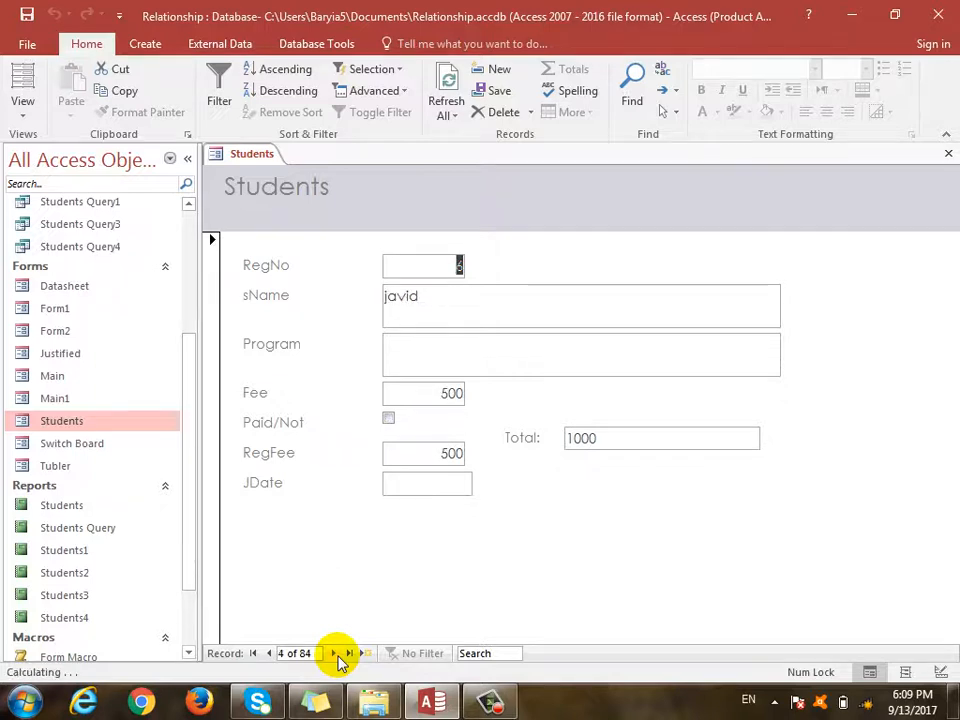
click(336, 654)
click(336, 654)
click(336, 654)
click(336, 654)
click(336, 654)
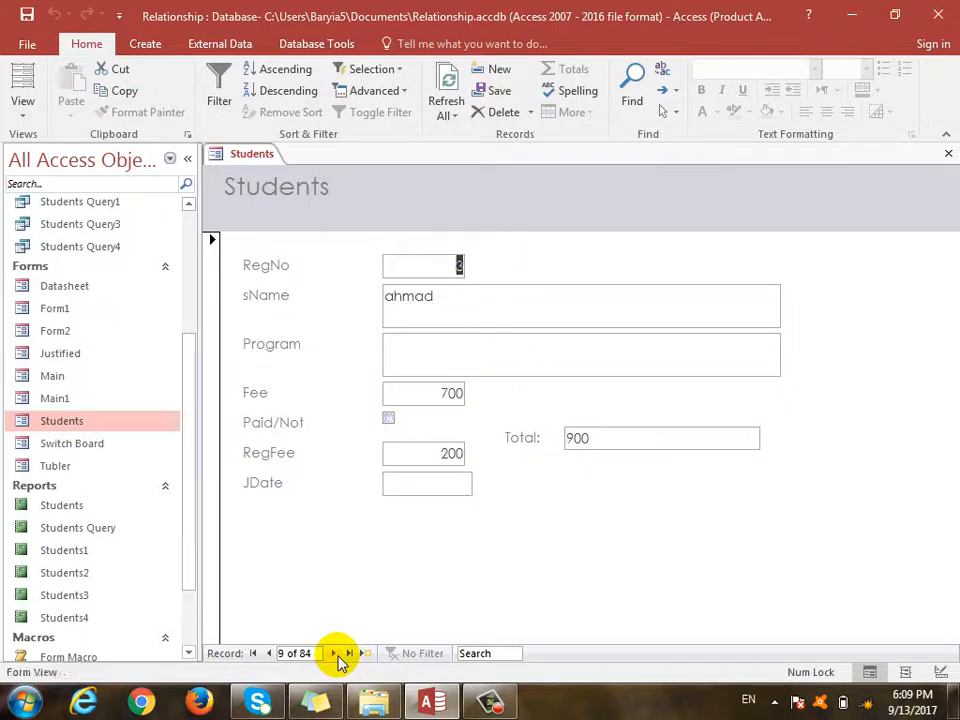
click(336, 654)
click(336, 654)
click(336, 654)
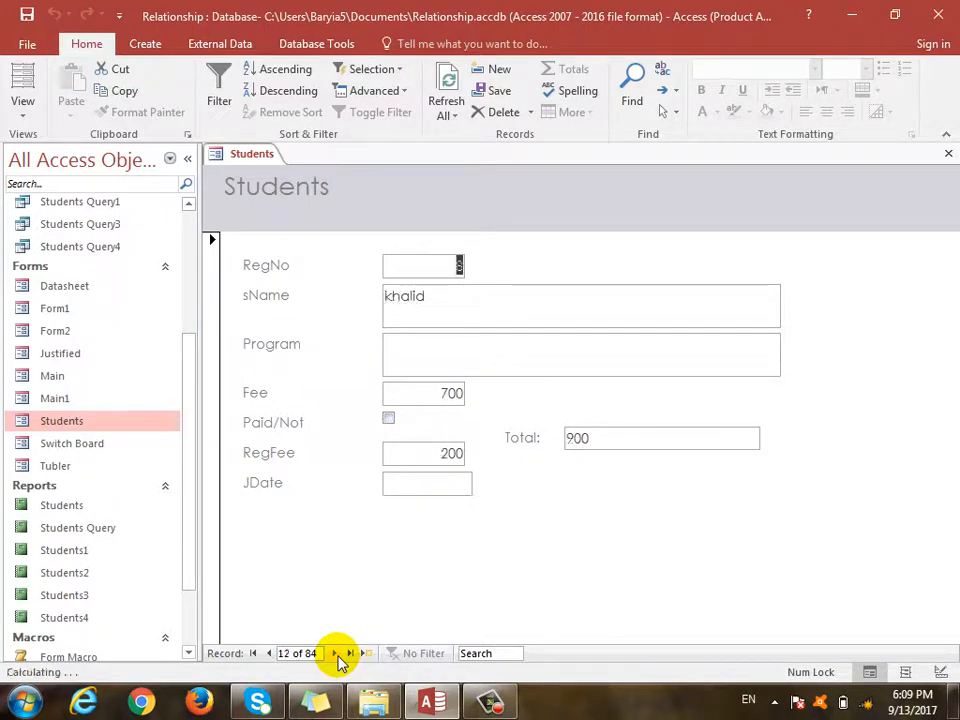
In the Students form's Design View, change the Total text box expression to =[fee]*[regfee]
click(22, 110)
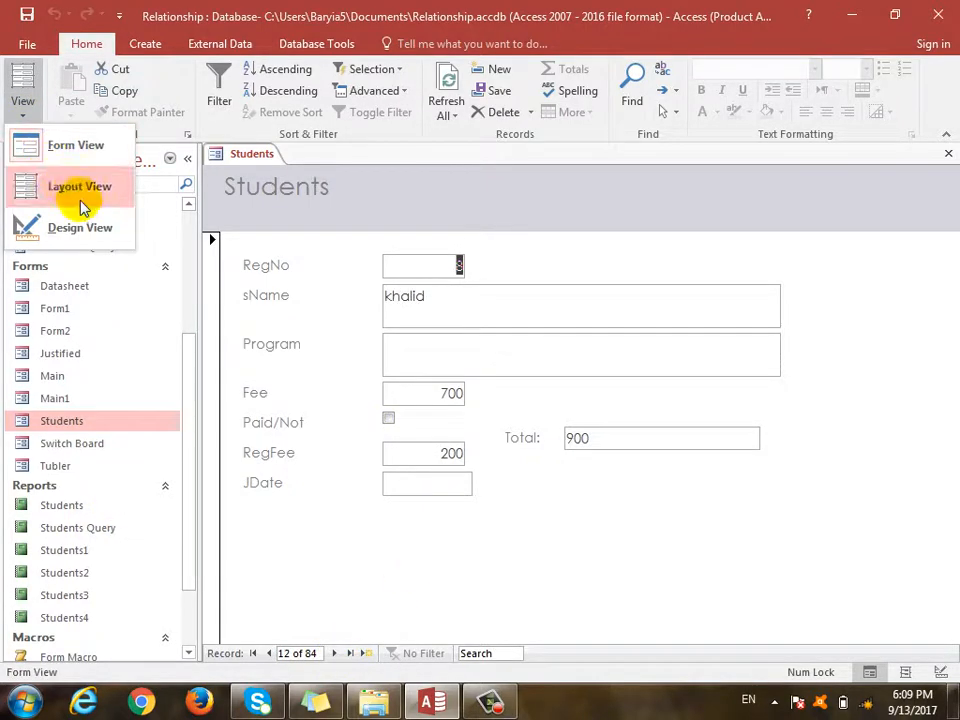
click(75, 226)
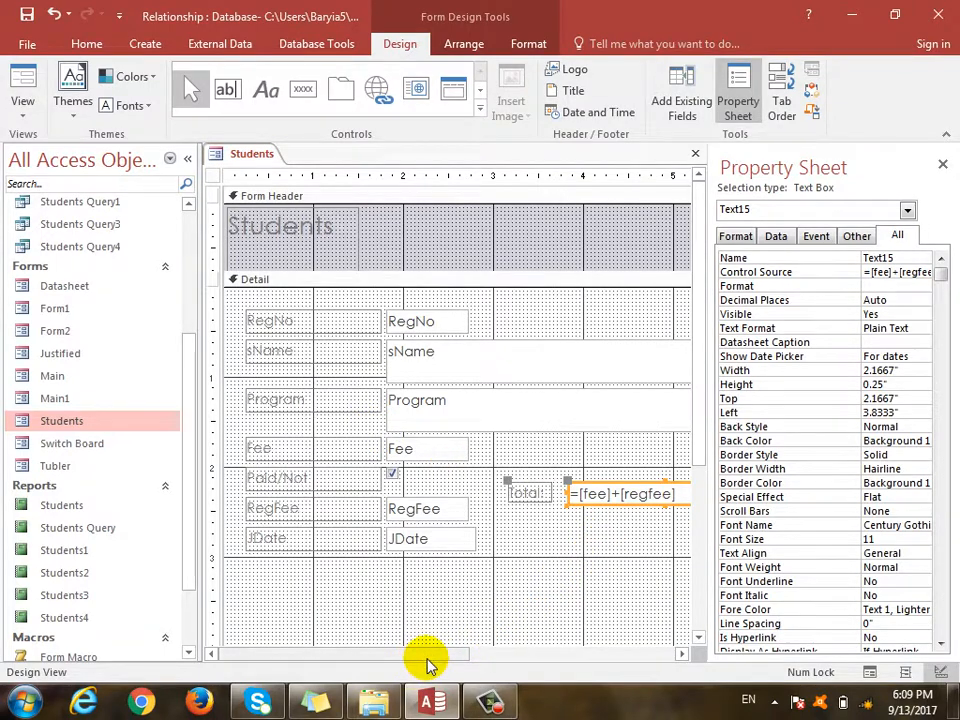
drag(431, 651, 495, 651)
click(555, 492)
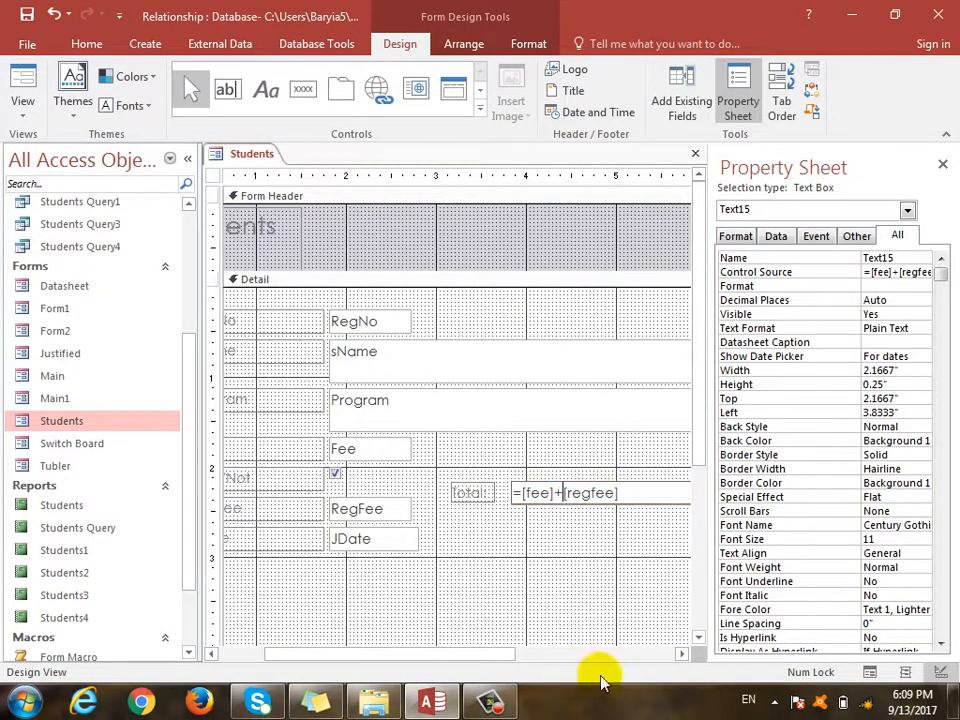
text(*)
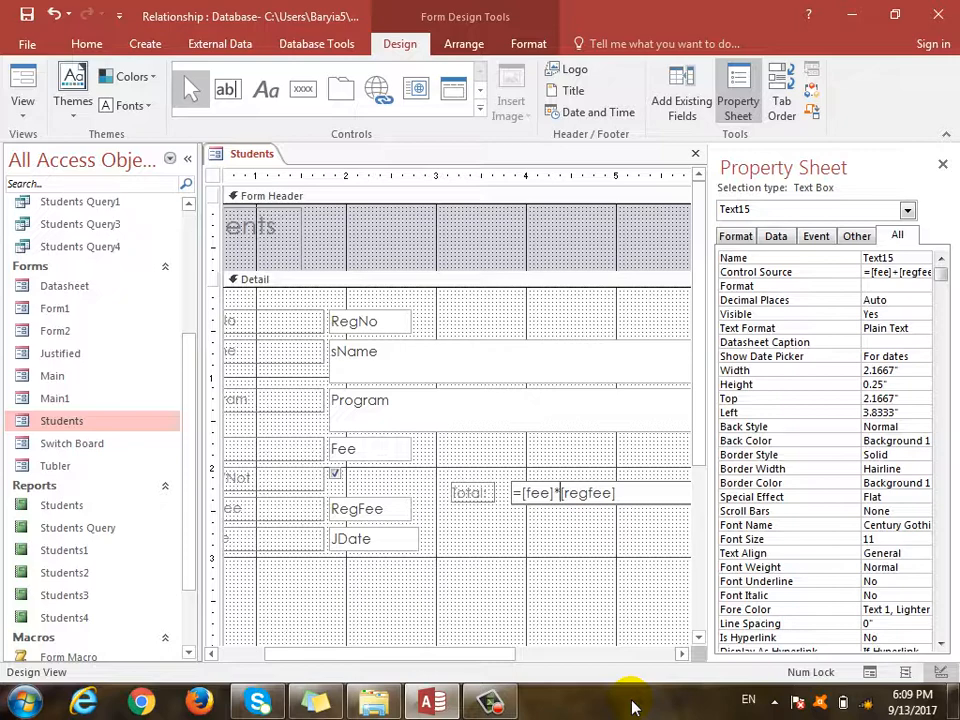
key(BackSpace)
text(*)
Show the Students form in Form View and step through to record 4, checking the multiplied Total
click(24, 112)
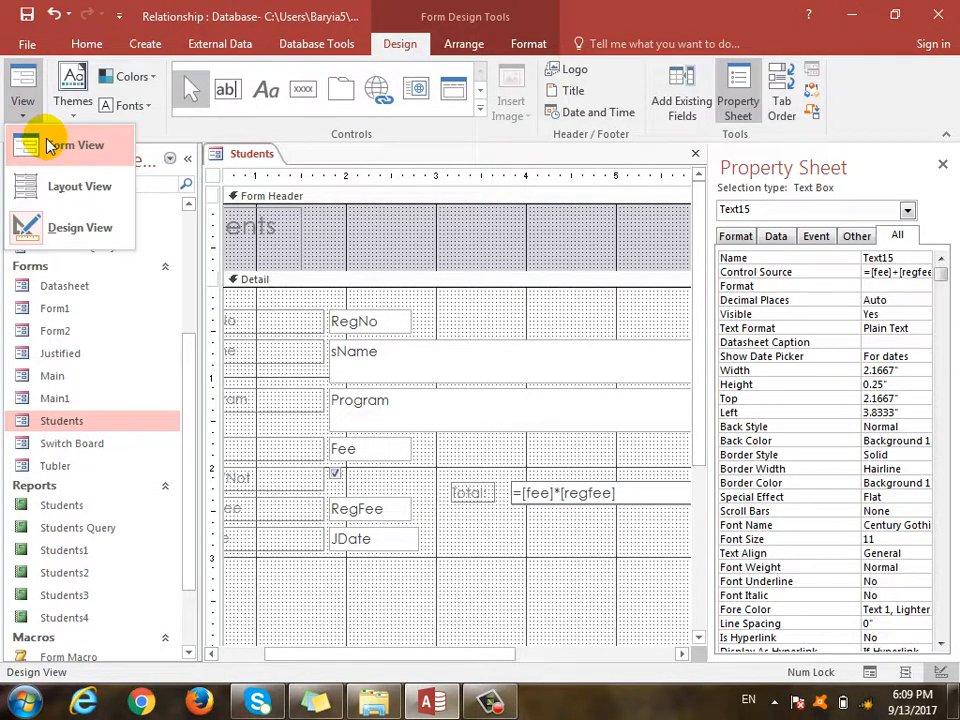
click(47, 142)
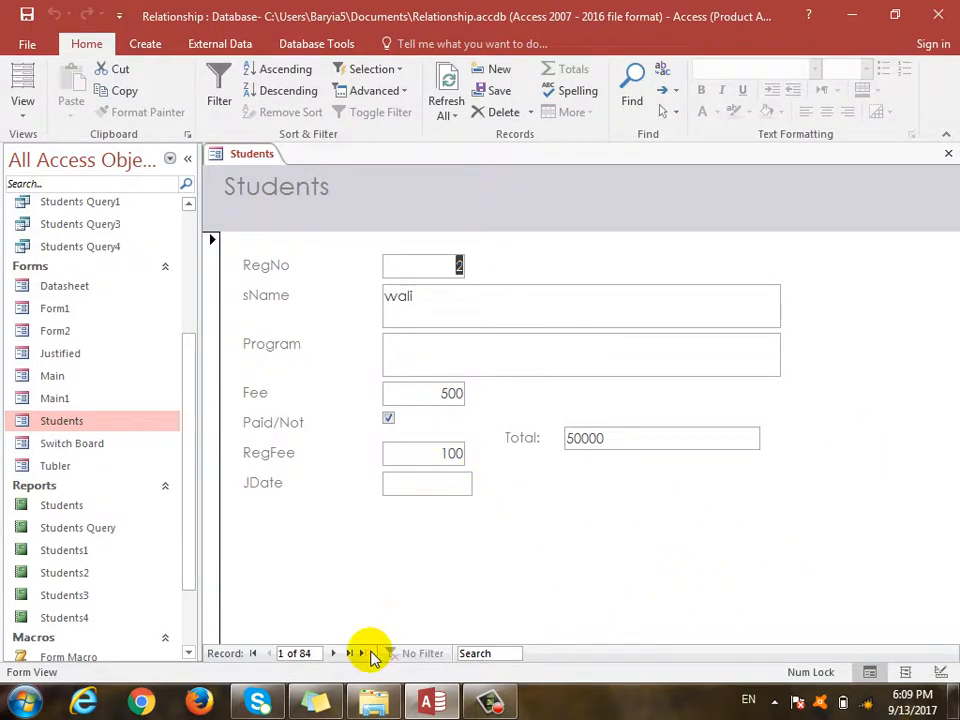
click(334, 653)
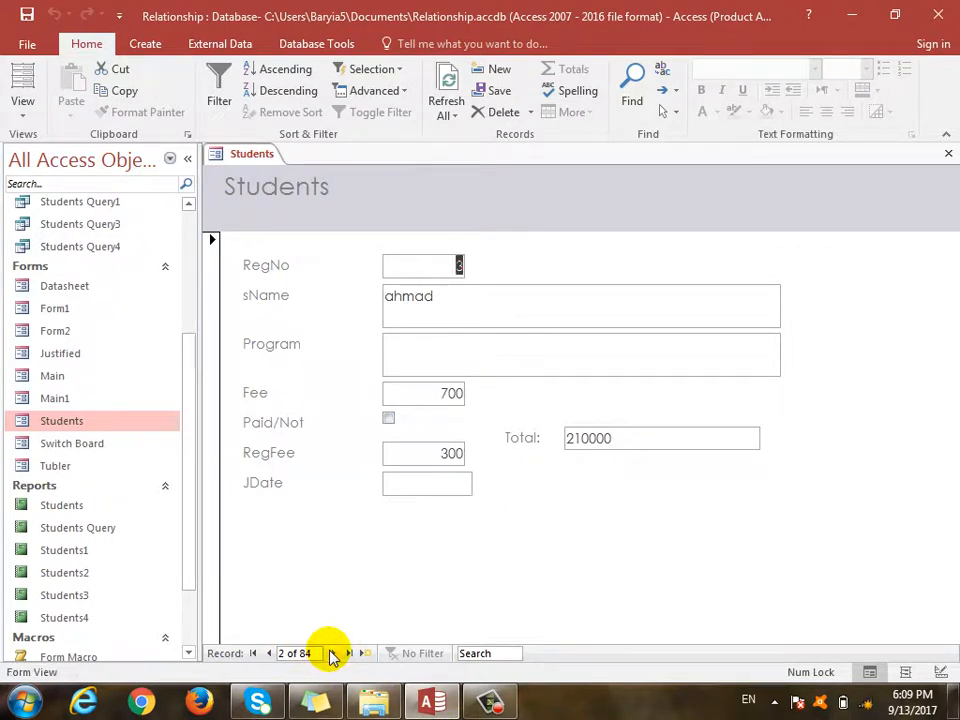
click(334, 653)
click(334, 653)
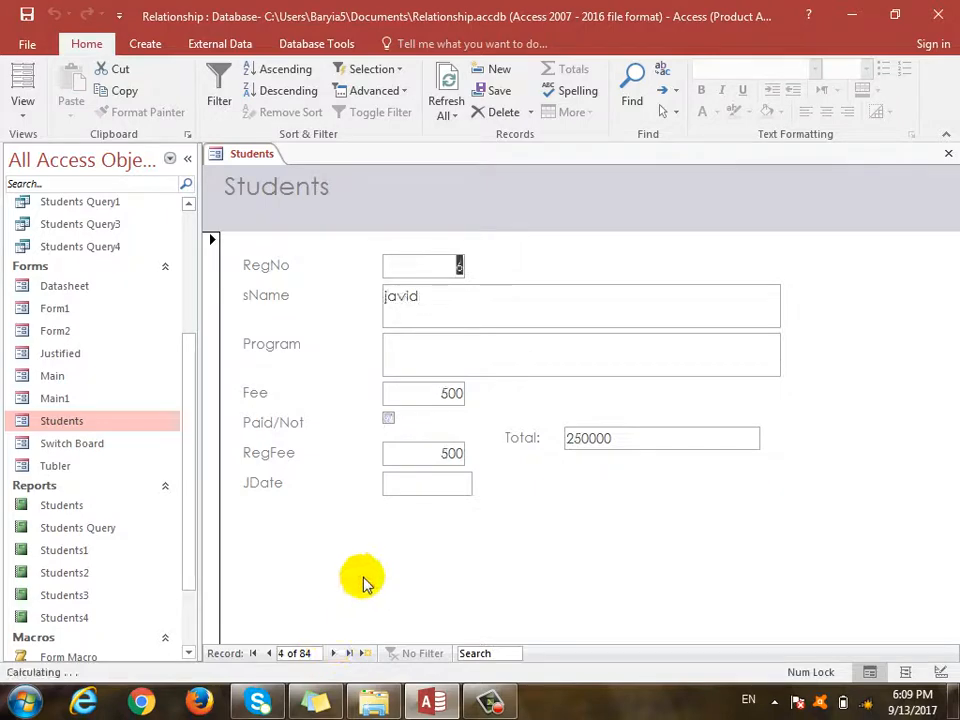
In Design View, add a text box below the Total text box, placed about 4.17 inches across and 2.58 inches down
click(26, 111)
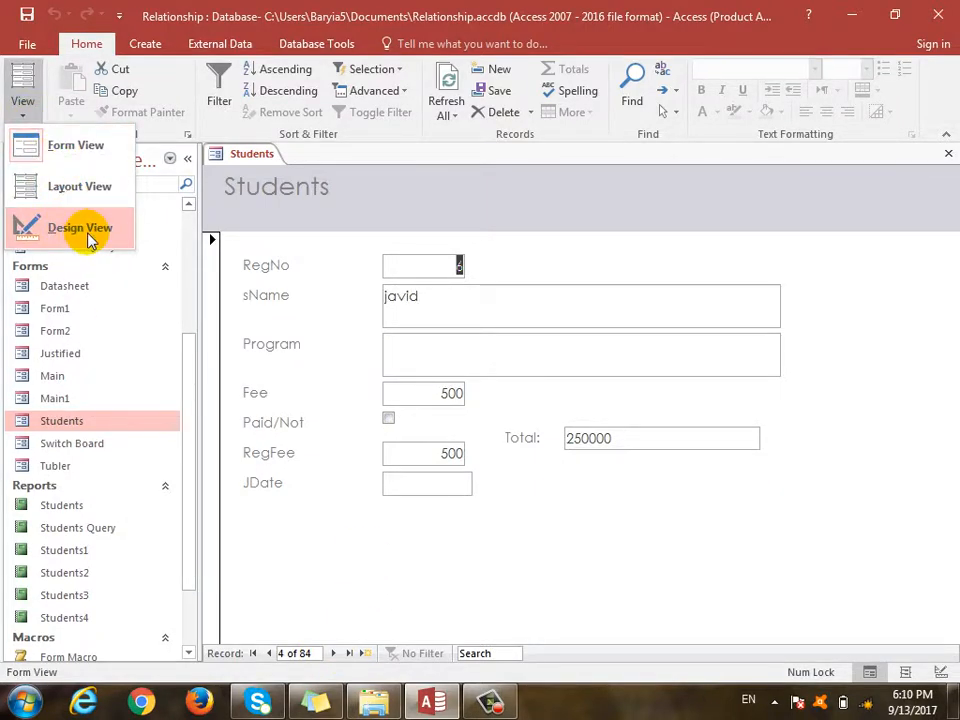
click(30, 228)
click(600, 531)
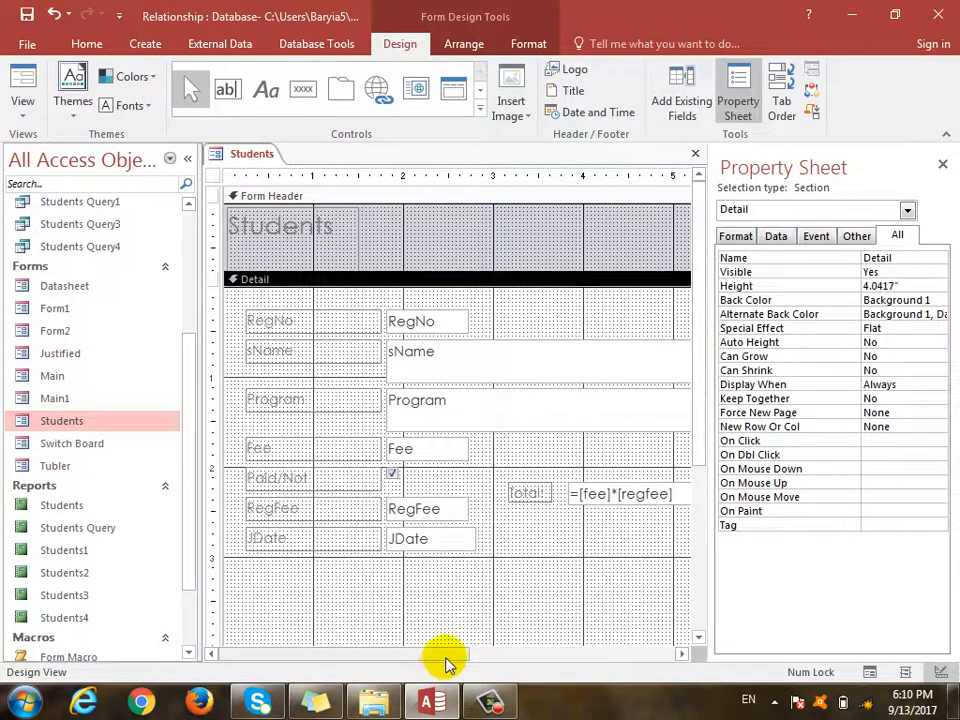
drag(446, 657, 555, 660)
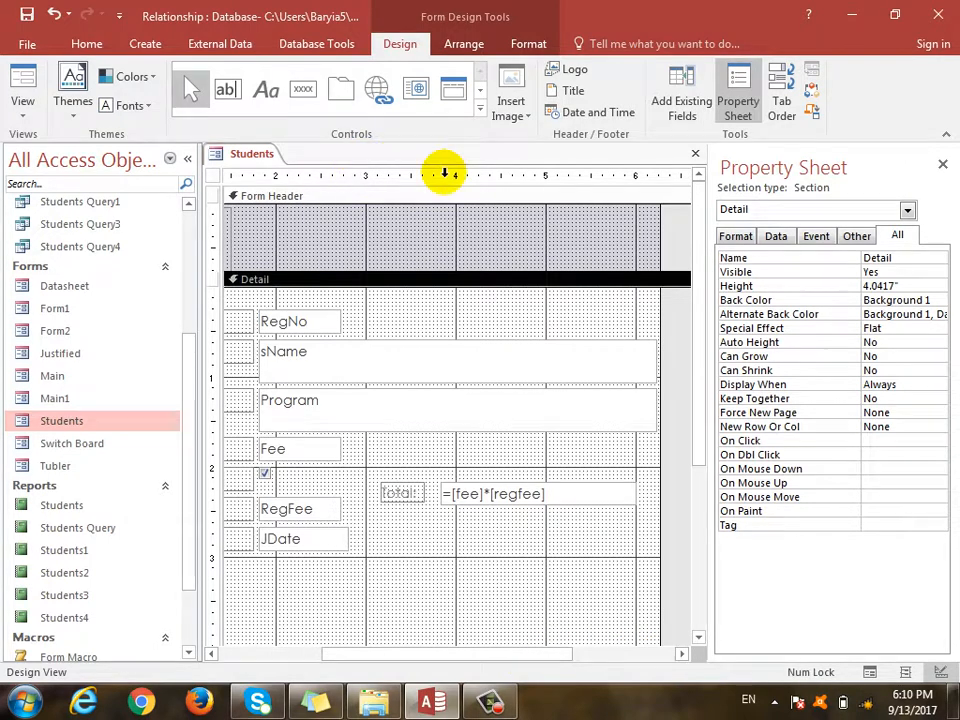
click(226, 98)
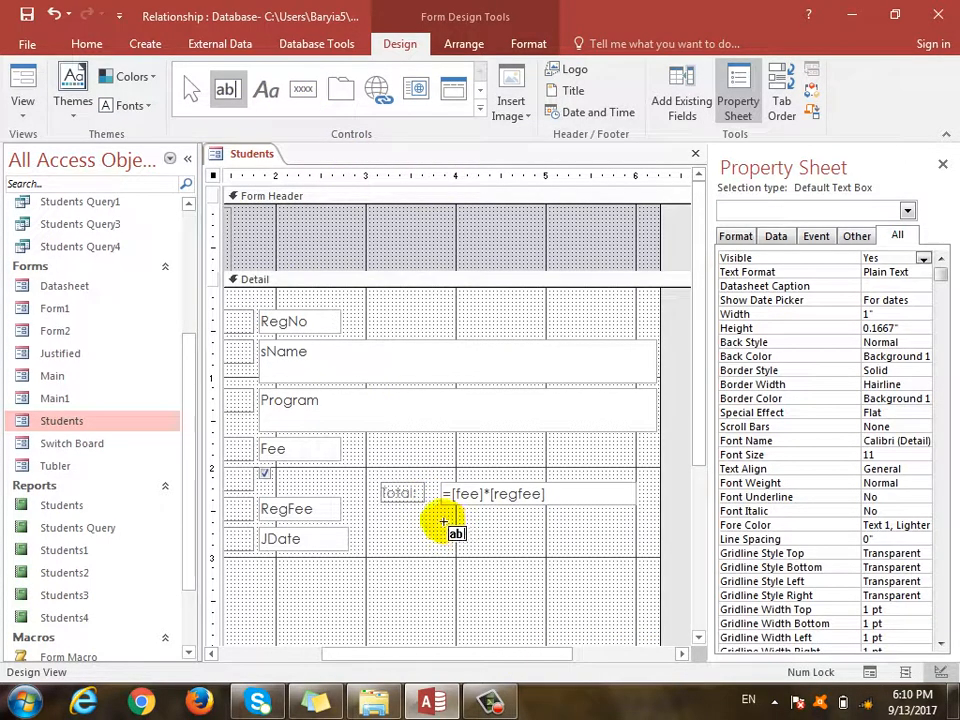
click(444, 526)
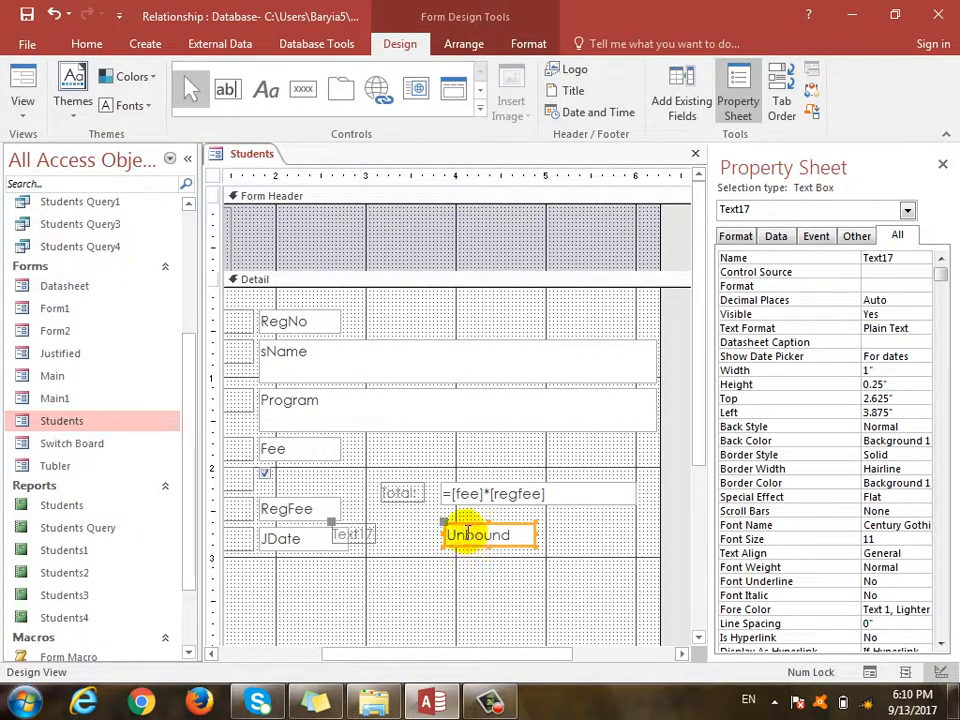
drag(464, 522, 491, 516)
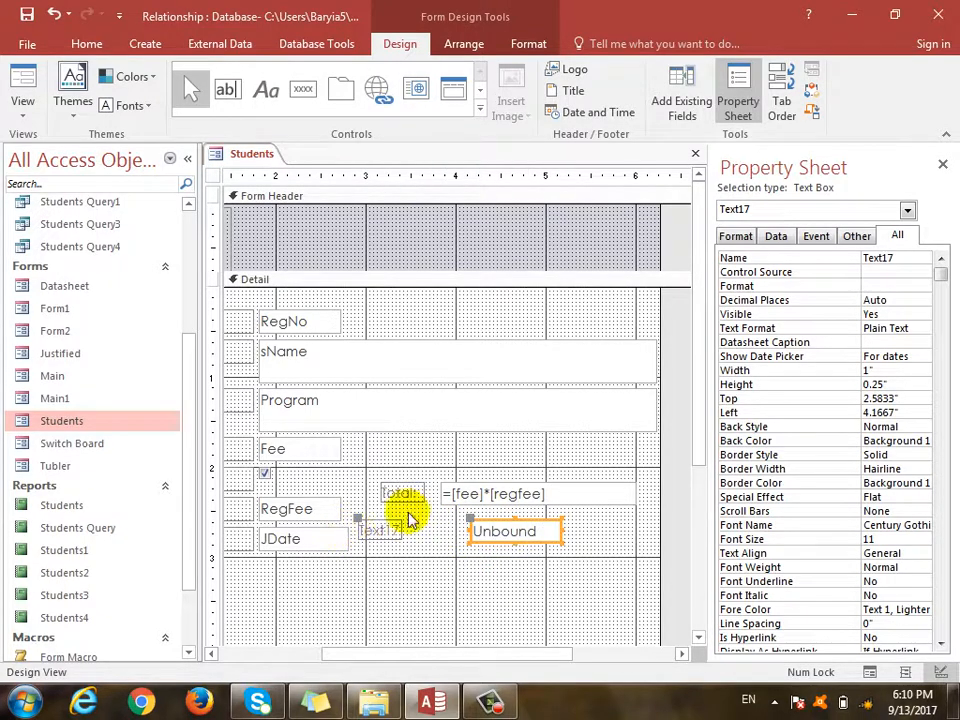
click(506, 538)
Set the new text box's label caption to "Date & Time"
click(374, 537)
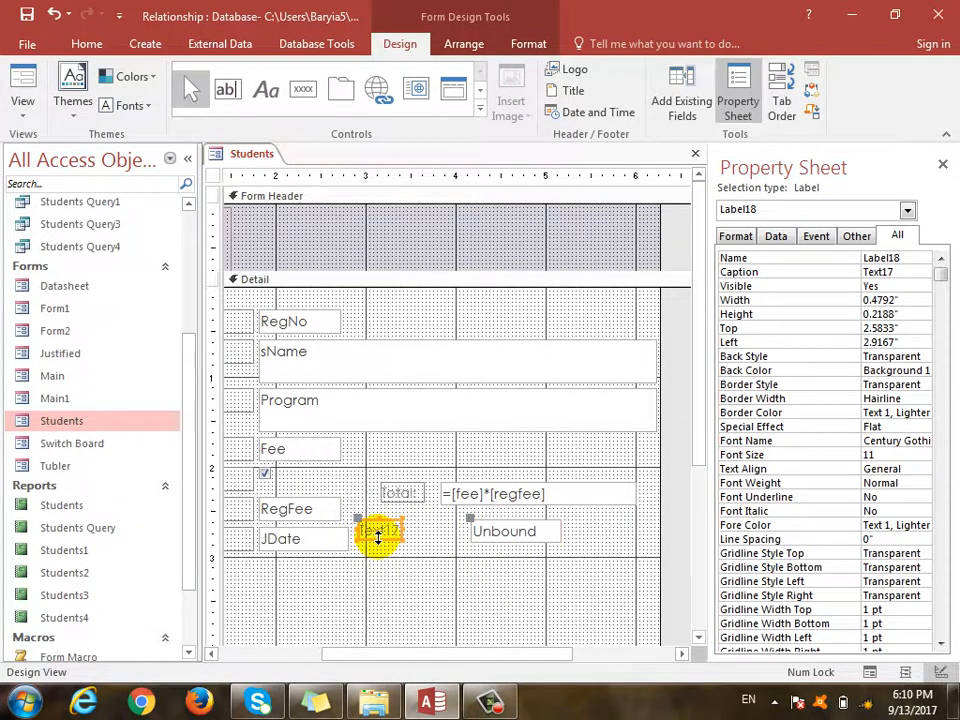
key(ctrl+a)
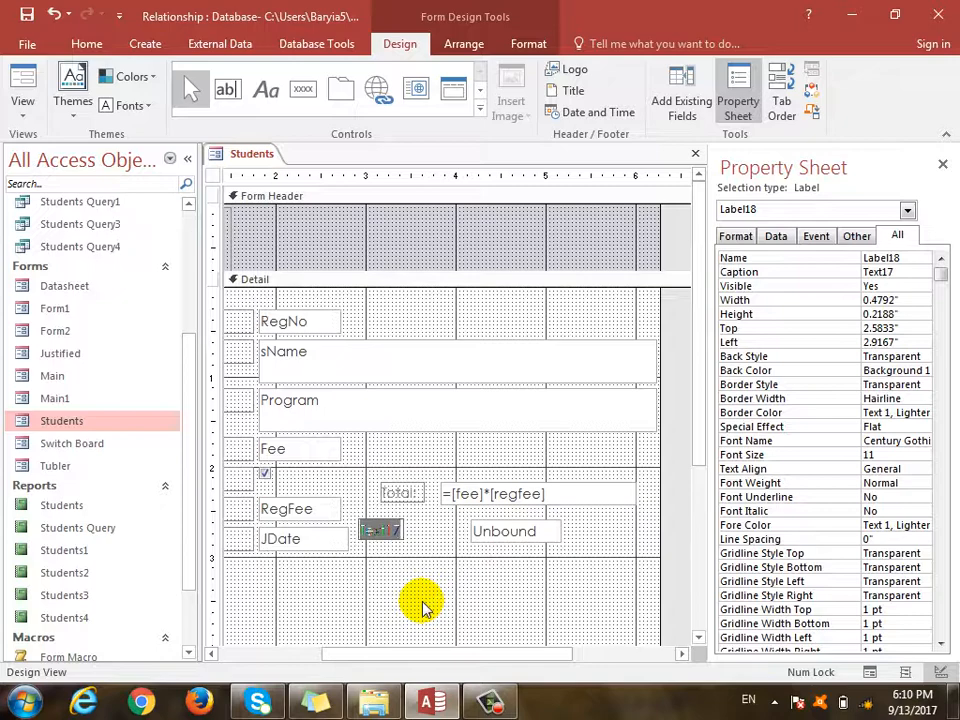
text(Date)
text( &)
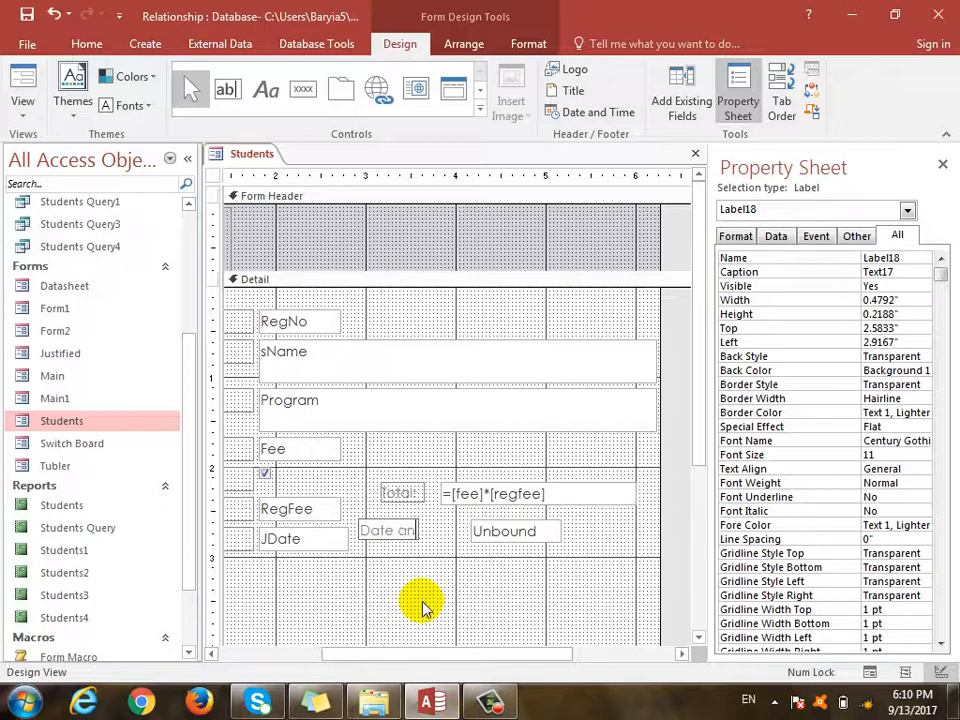
text( Time)
key(Return)
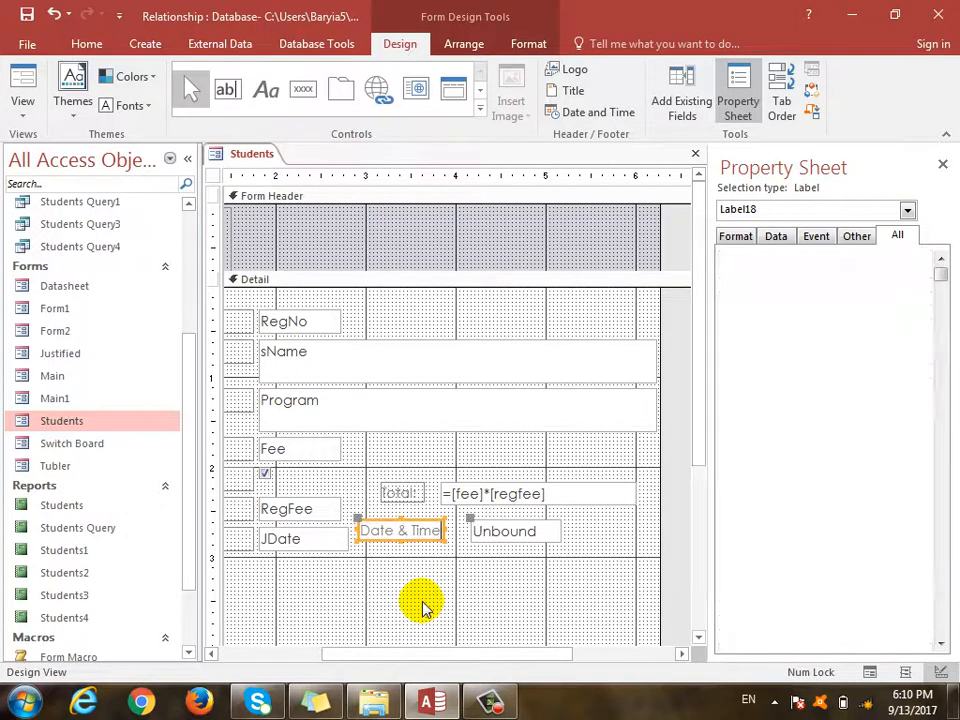
Enter the expression =now() in the unbound text box under Total and check it in Form View
click(507, 531)
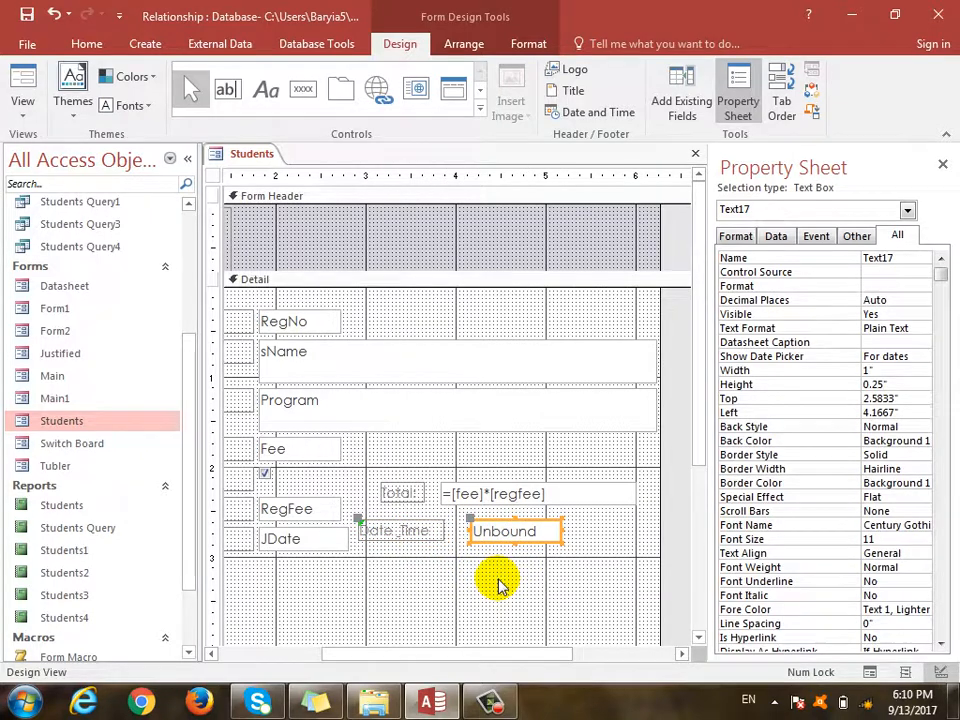
text(=now())
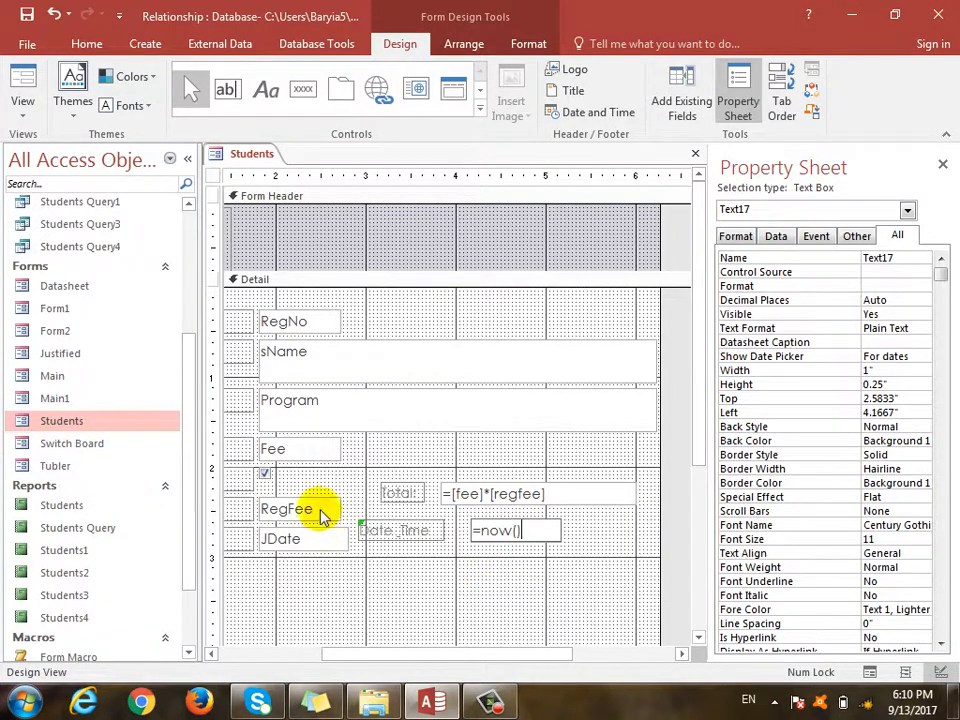
click(613, 567)
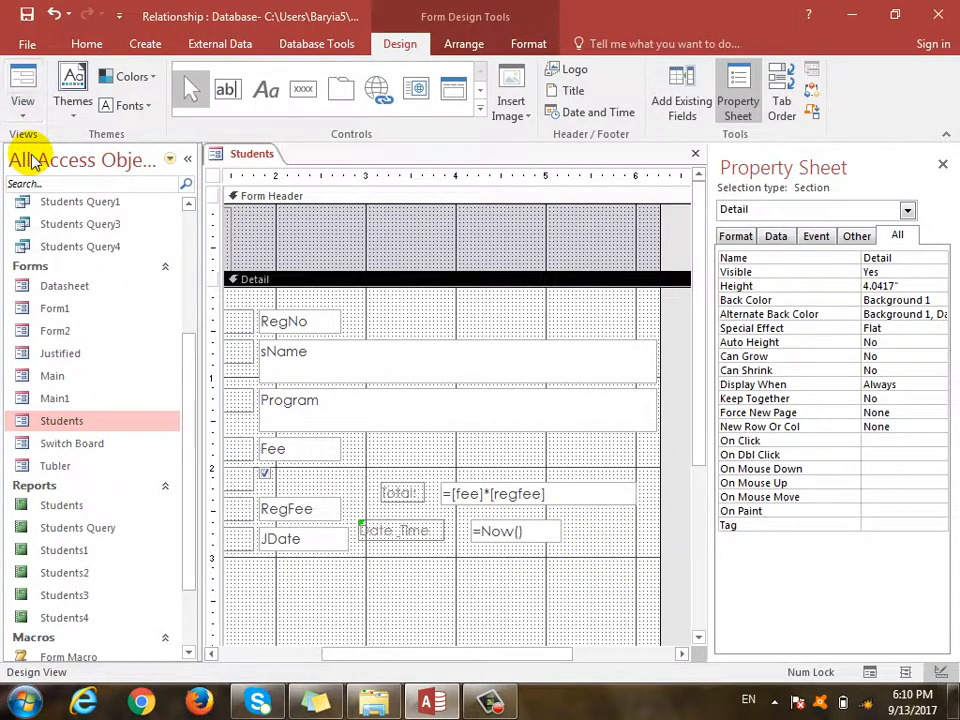
click(24, 112)
click(40, 142)
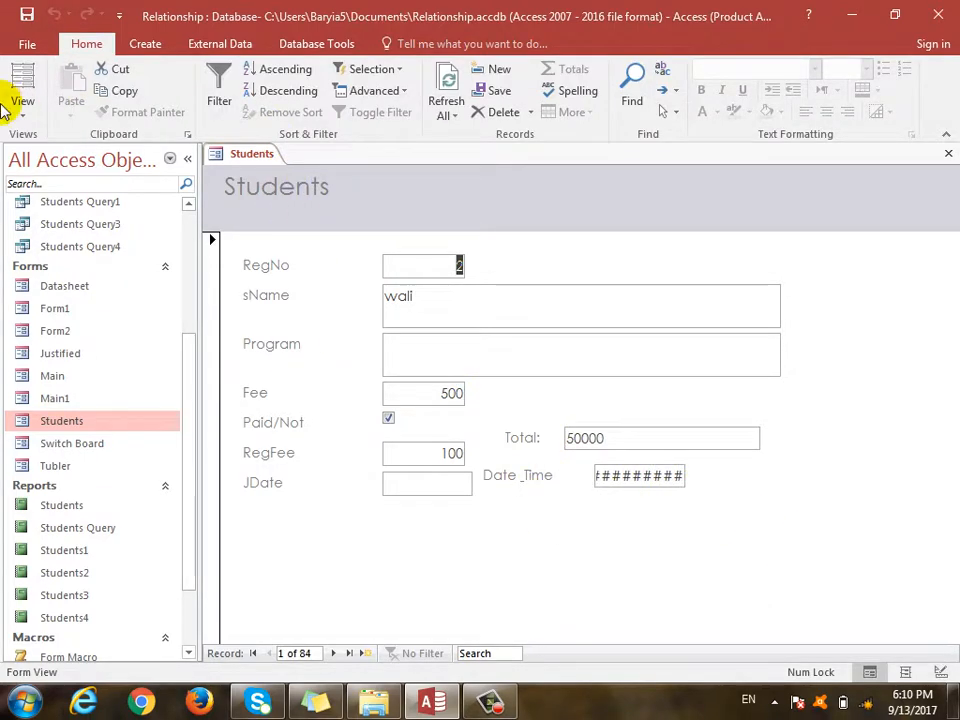
Return to Design View and widen the =Now() text box to about 2.08 inches
click(22, 110)
click(66, 232)
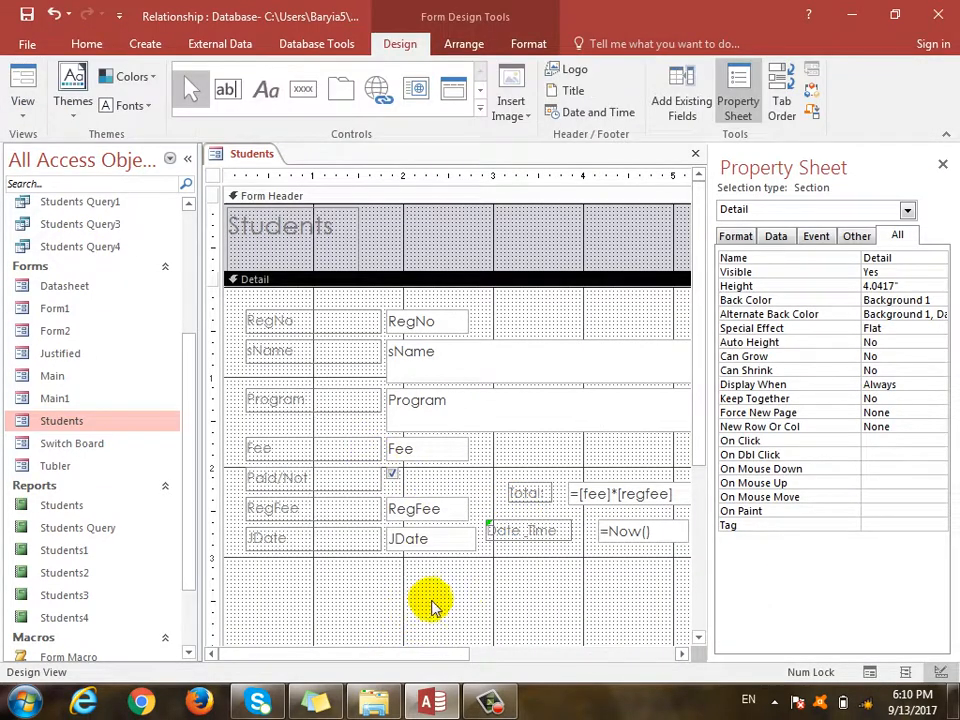
drag(408, 645, 480, 647)
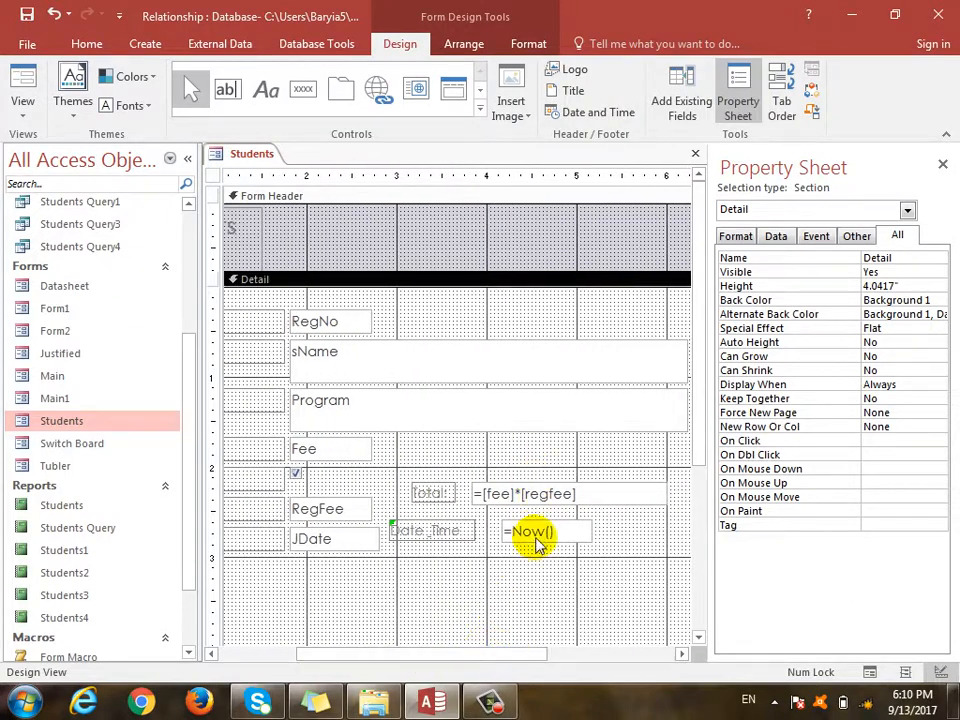
click(540, 532)
click(607, 533)
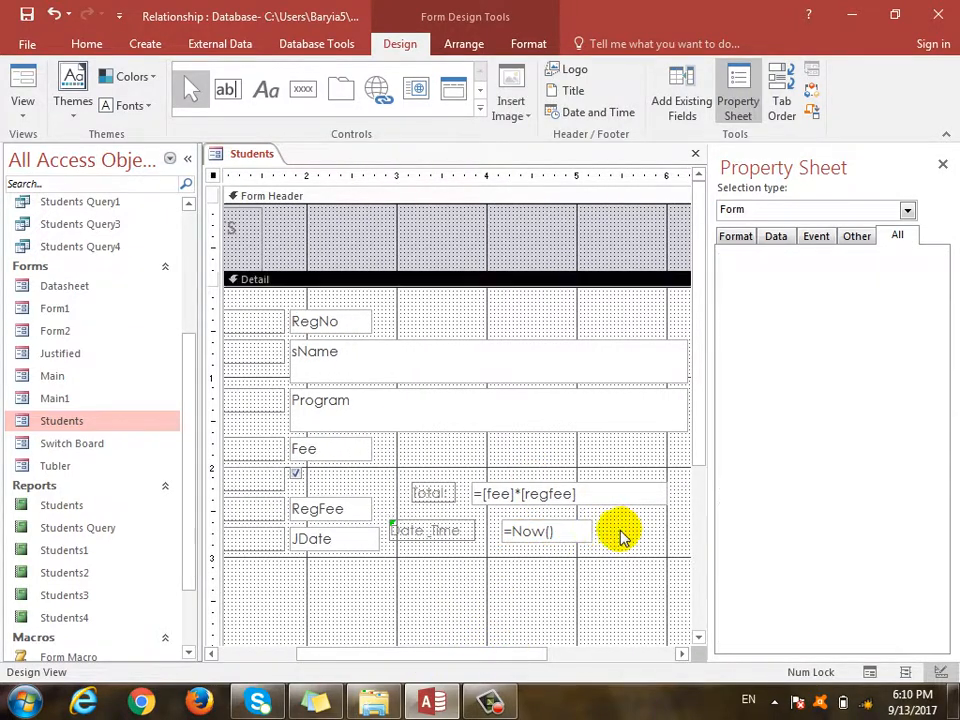
click(583, 531)
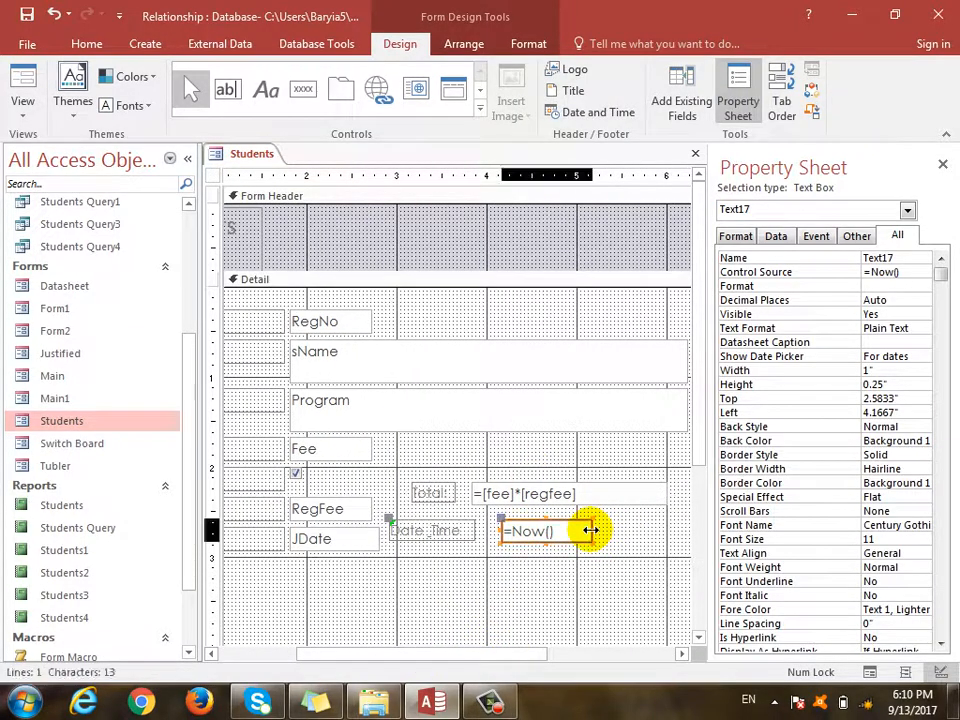
drag(589, 530, 679, 531)
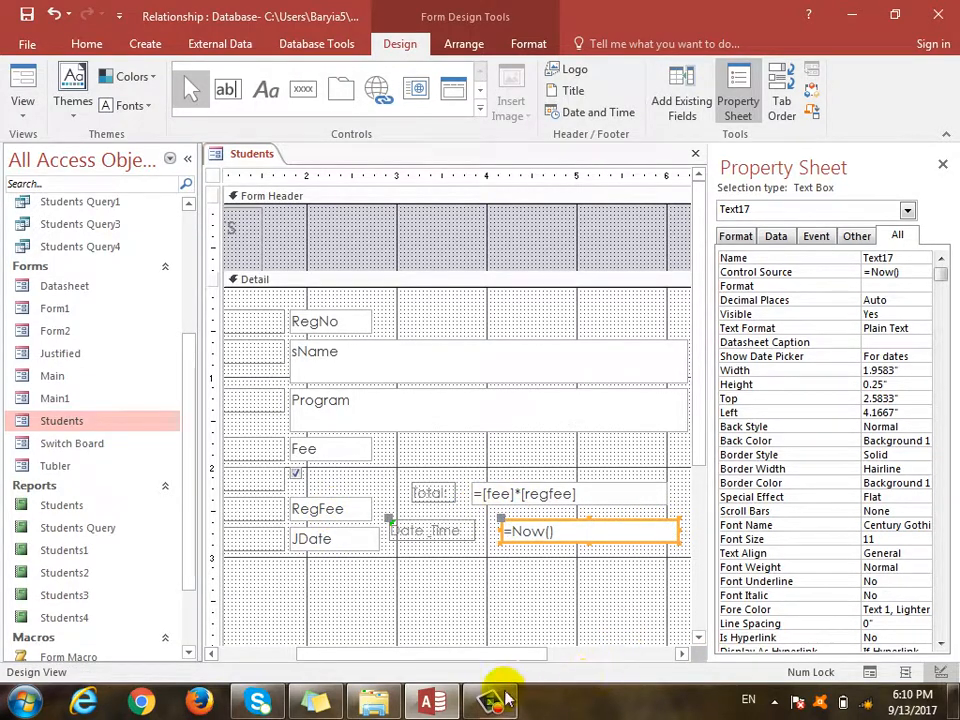
drag(529, 655, 582, 655)
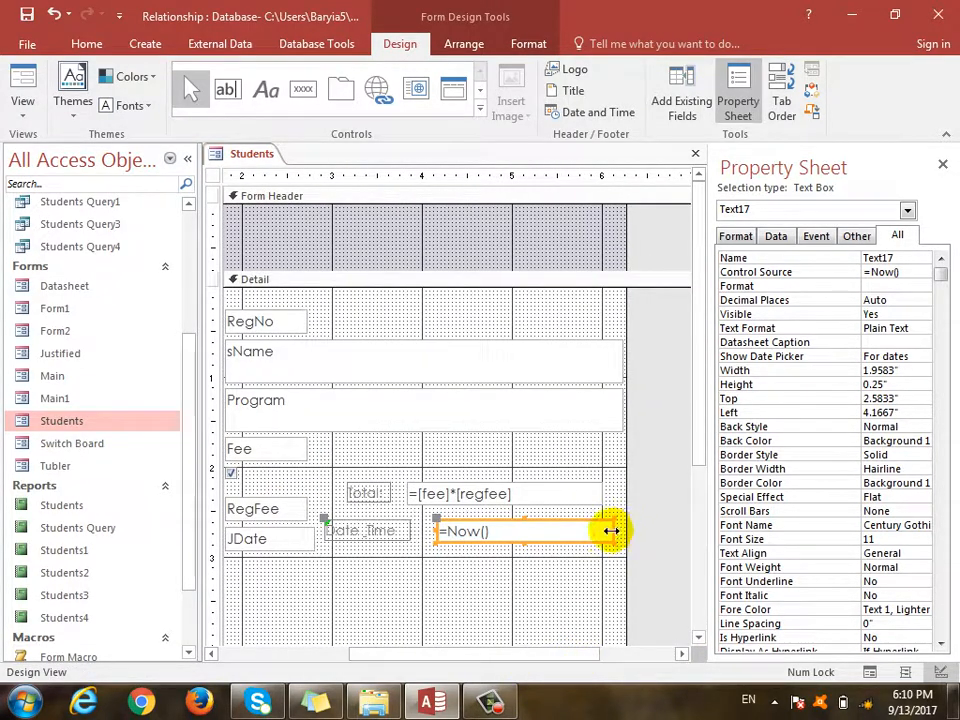
drag(613, 531, 622, 531)
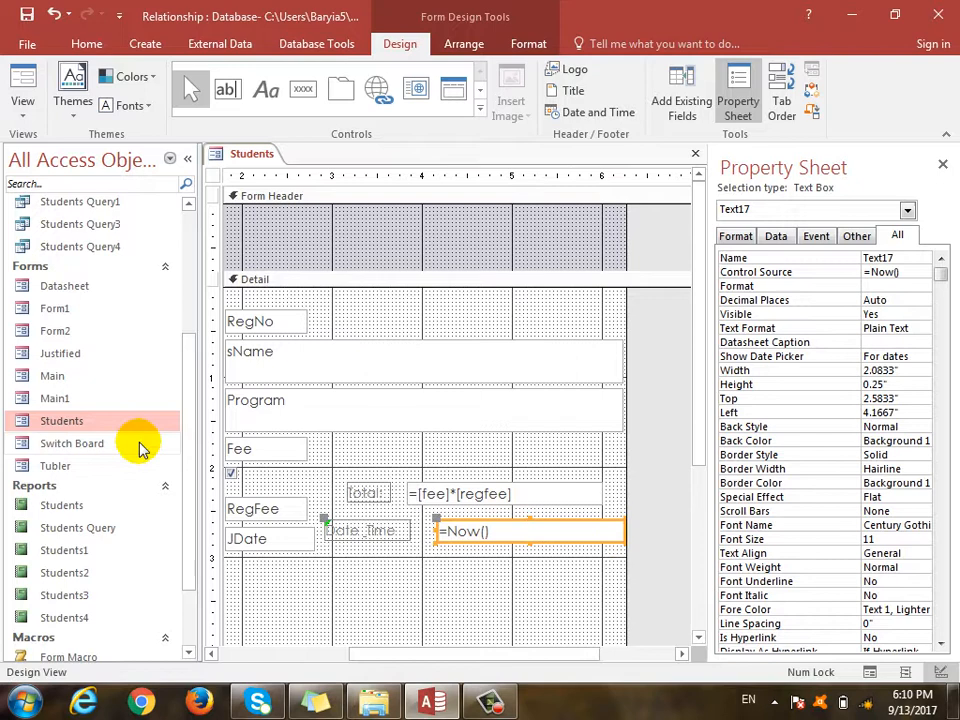
Show the Students form in Form View and compare its date and time with the system clock
click(23, 110)
click(60, 146)
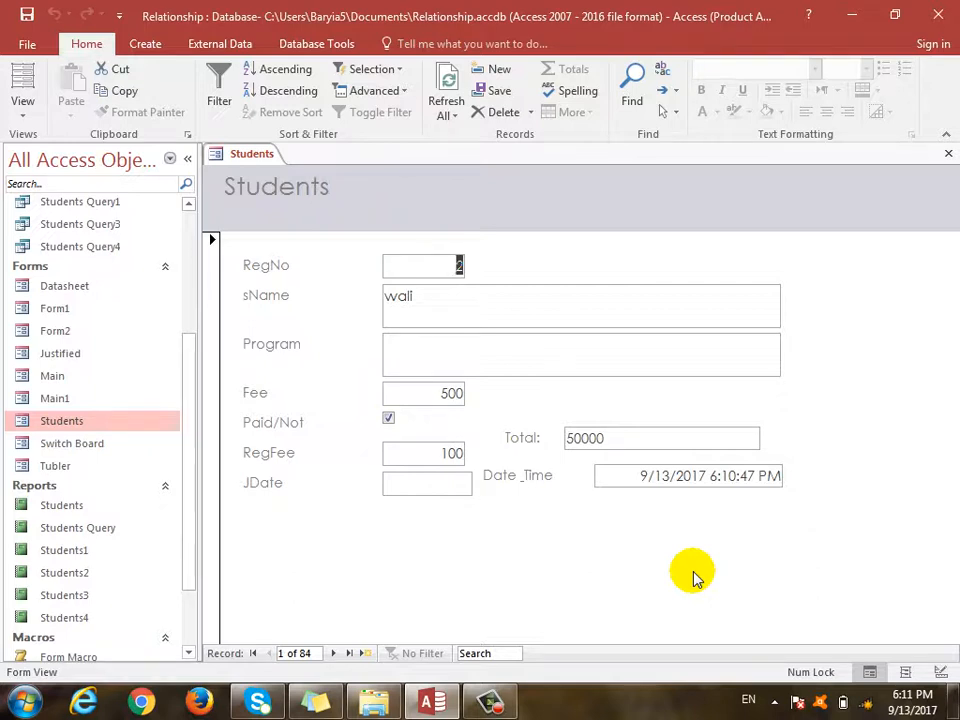
mouse_move(926, 710)
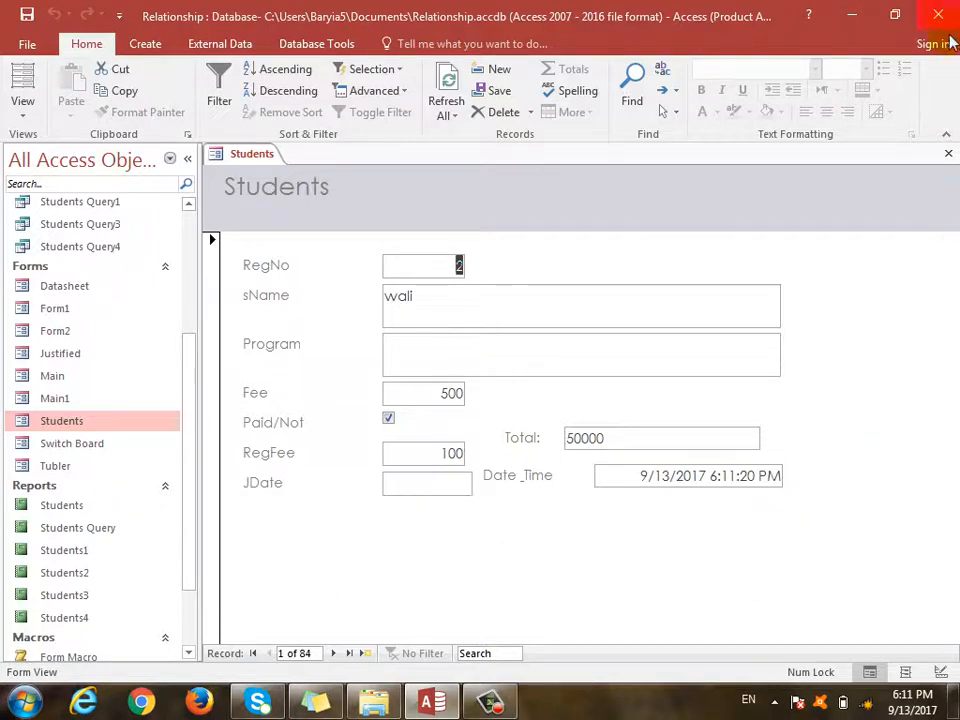
Close the Students form, saving its design changes, and open it again
click(948, 153)
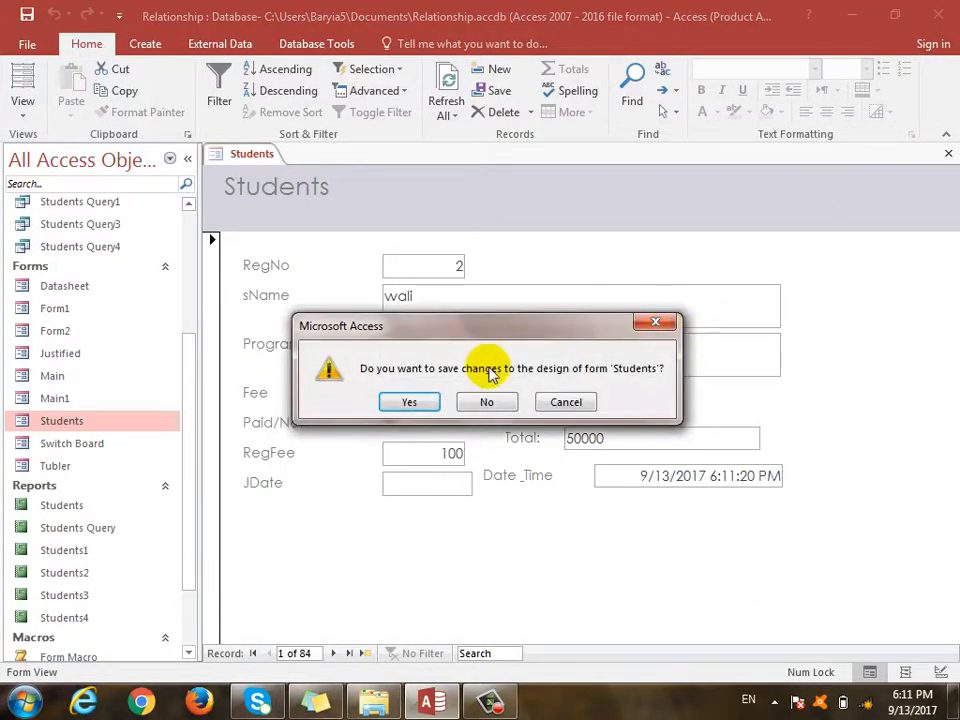
click(418, 405)
double_click(116, 420)
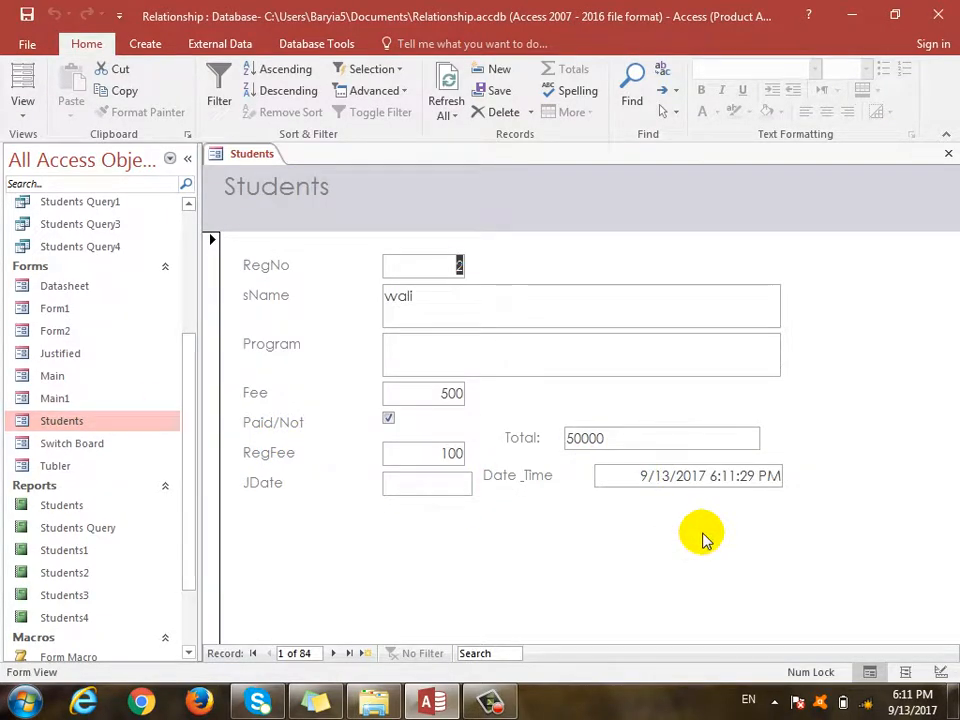
Close and reopen the Students form once more to check the refreshed time, and move to record 2
click(948, 153)
double_click(73, 422)
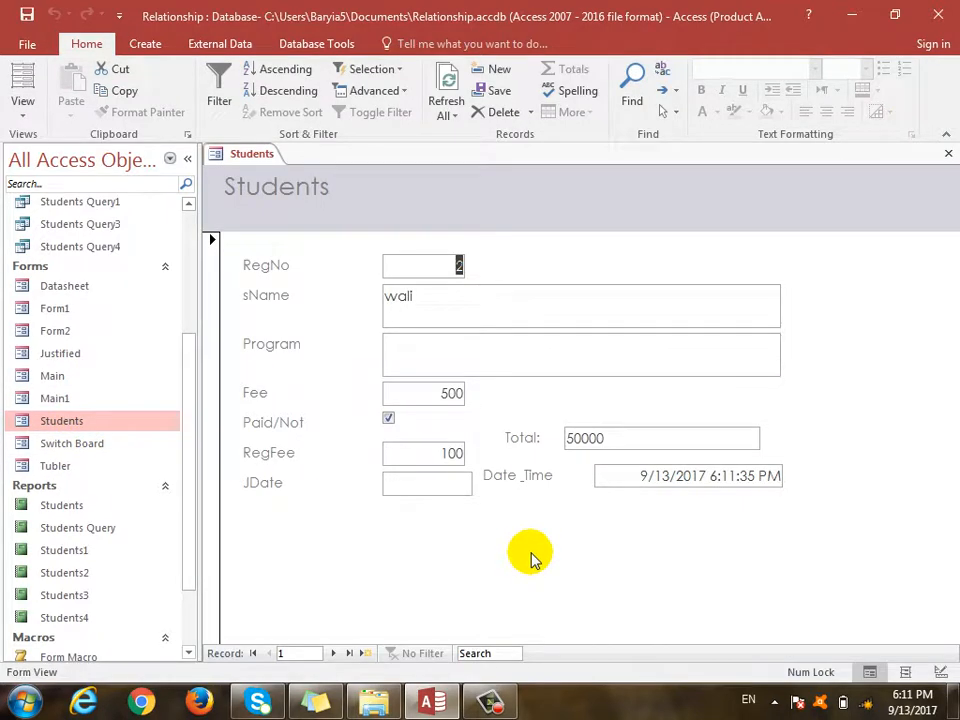
click(333, 653)
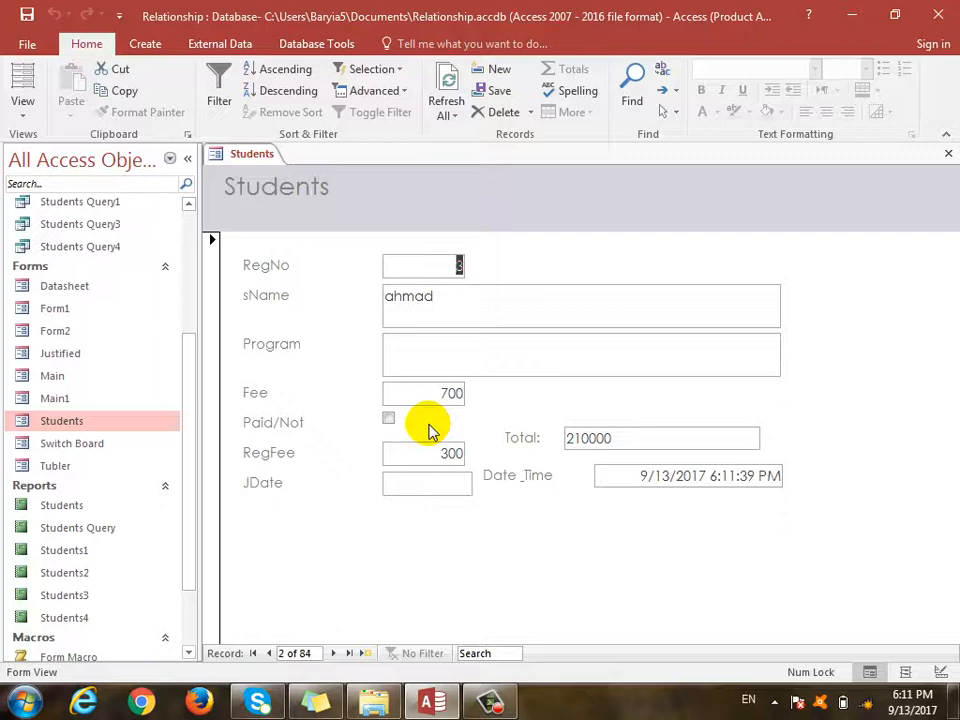
Return the Students form to Design View and add a text box below the =Now() text box
click(22, 107)
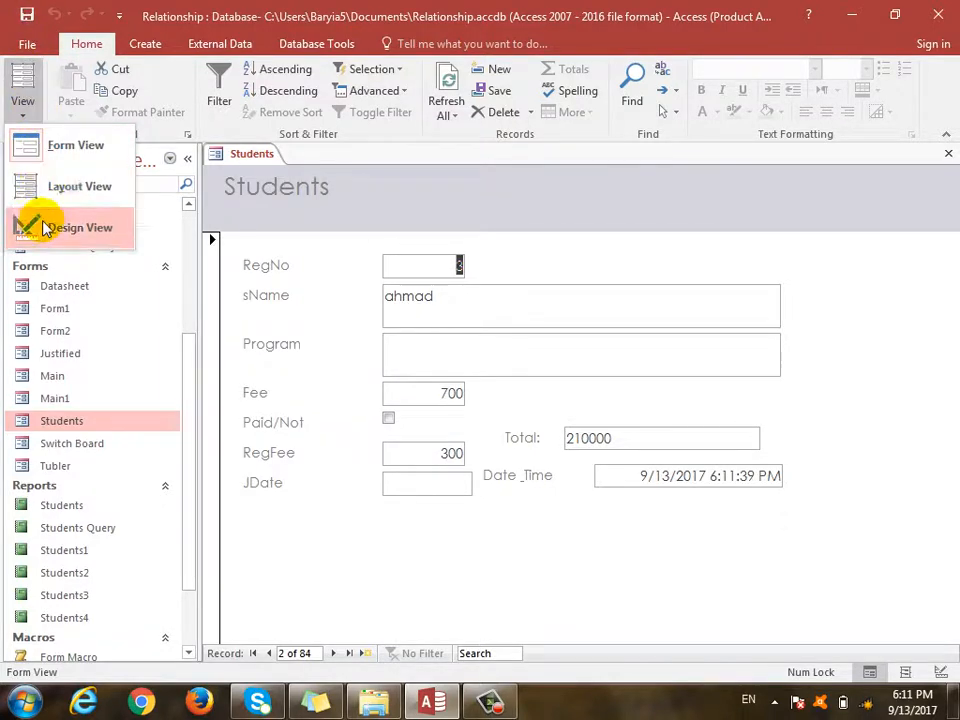
click(44, 227)
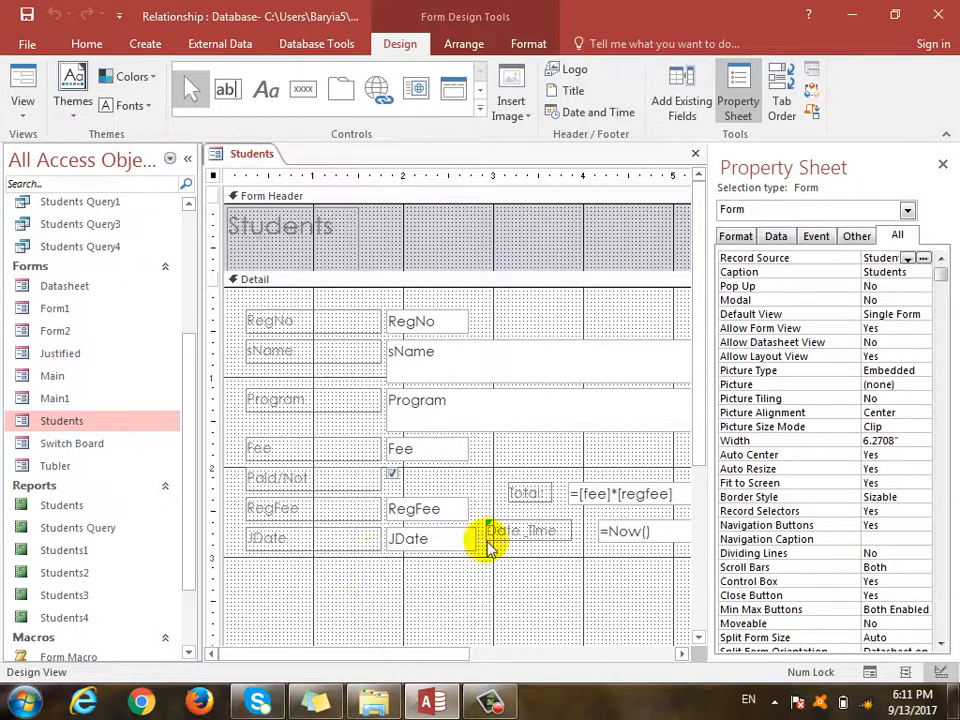
scroll(456, 596, down, 3)
scroll(465, 581, up, 1)
drag(375, 658, 447, 658)
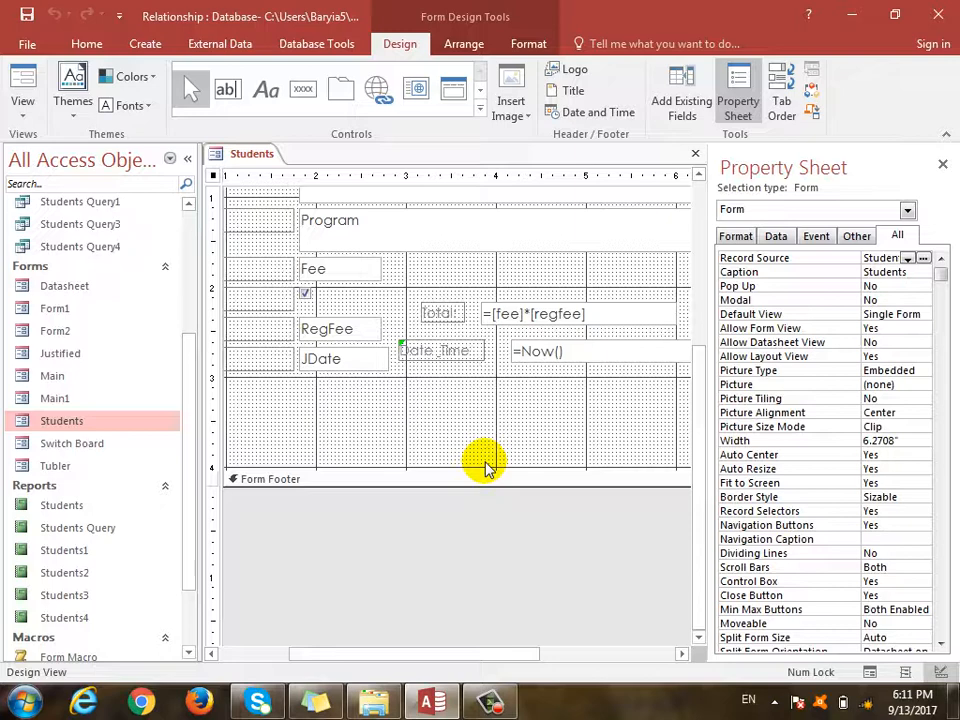
click(237, 110)
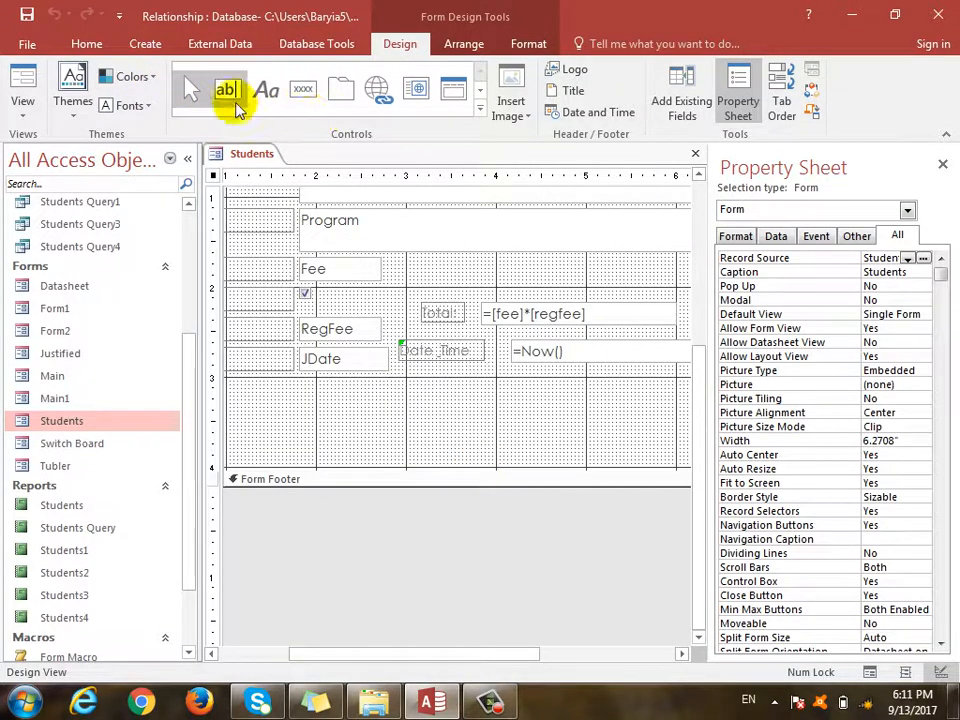
click(513, 379)
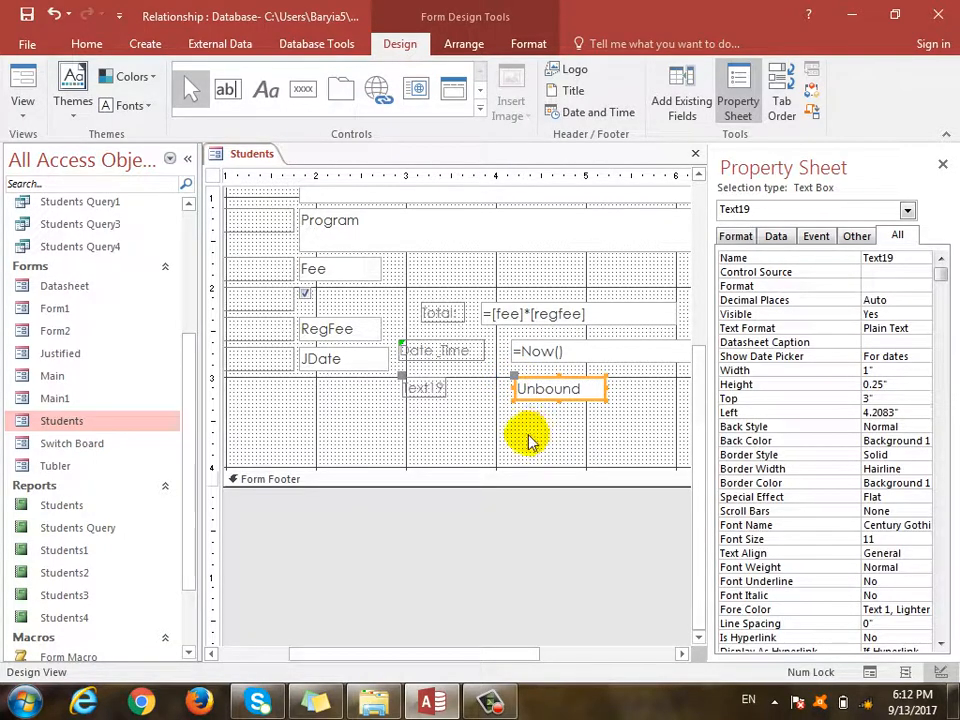
Change the caption of the new text box's label to Day
click(432, 388)
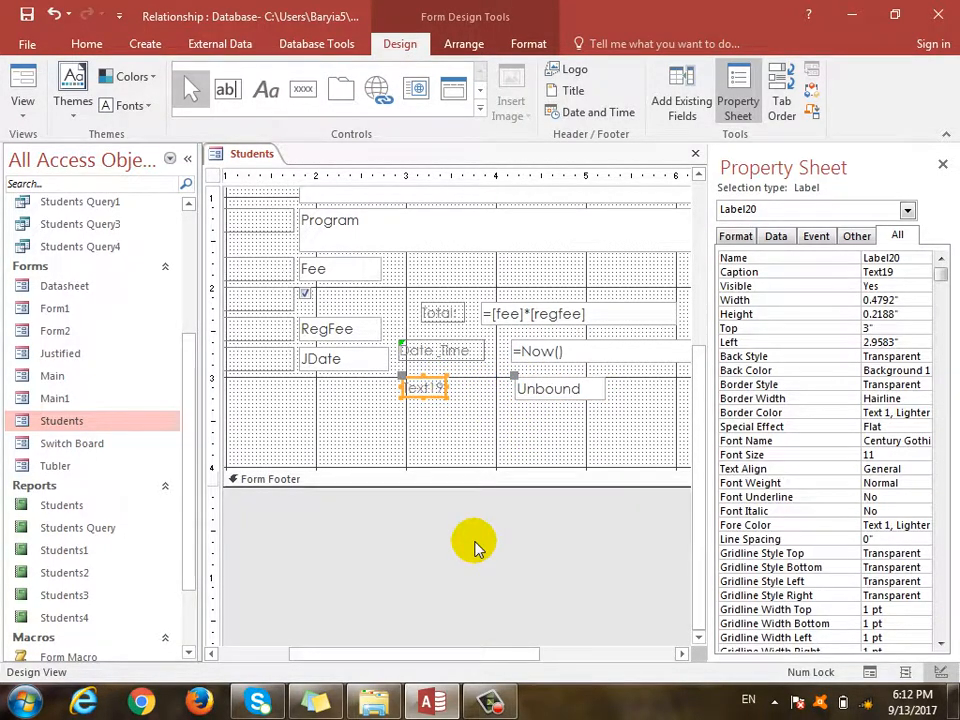
click(467, 470)
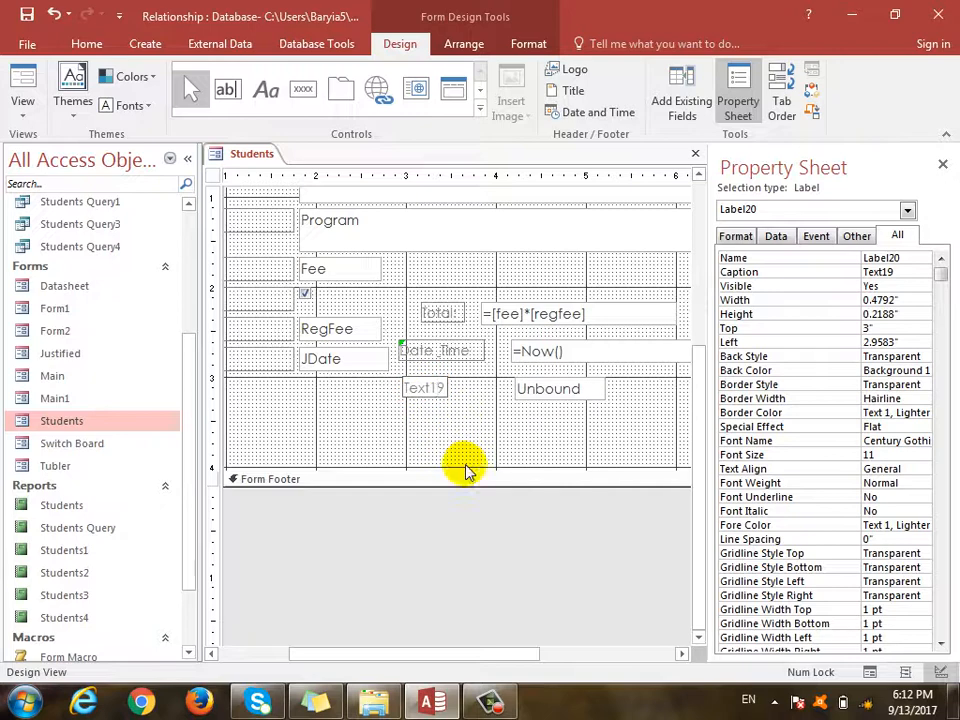
key(F2)
text(Day)
Try the expression =now(today()) in the Day text box
click(585, 388)
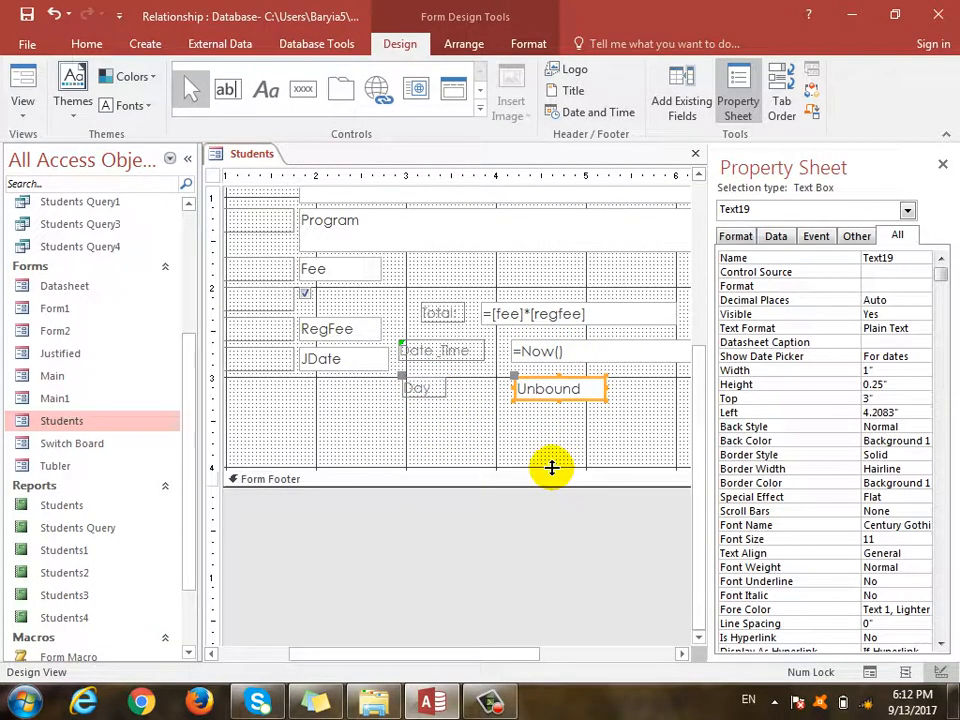
key(F2)
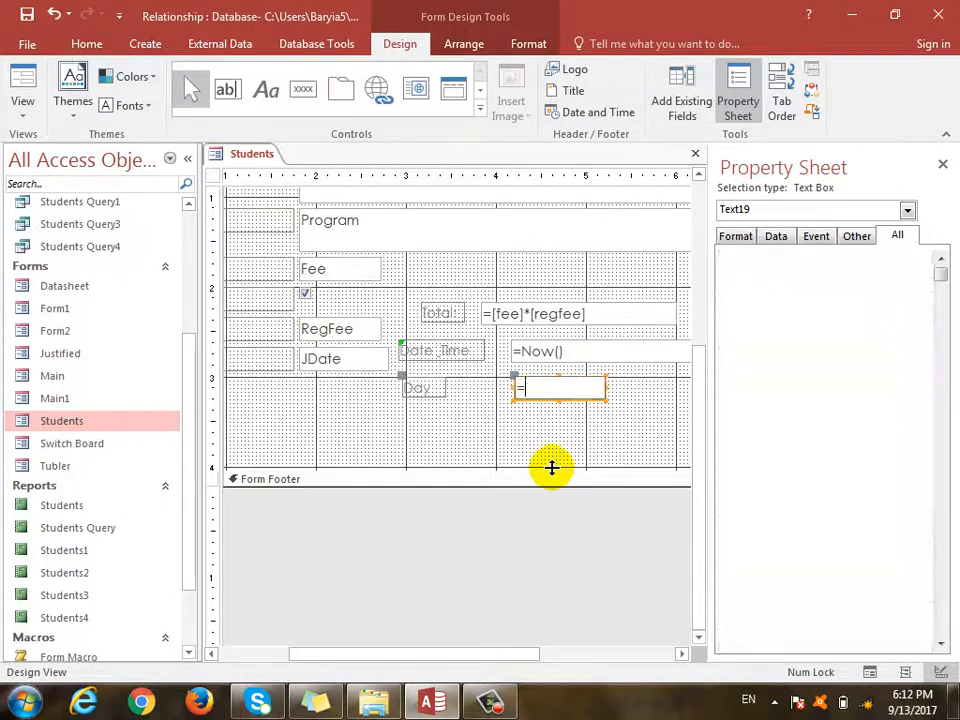
text(=now(toda)
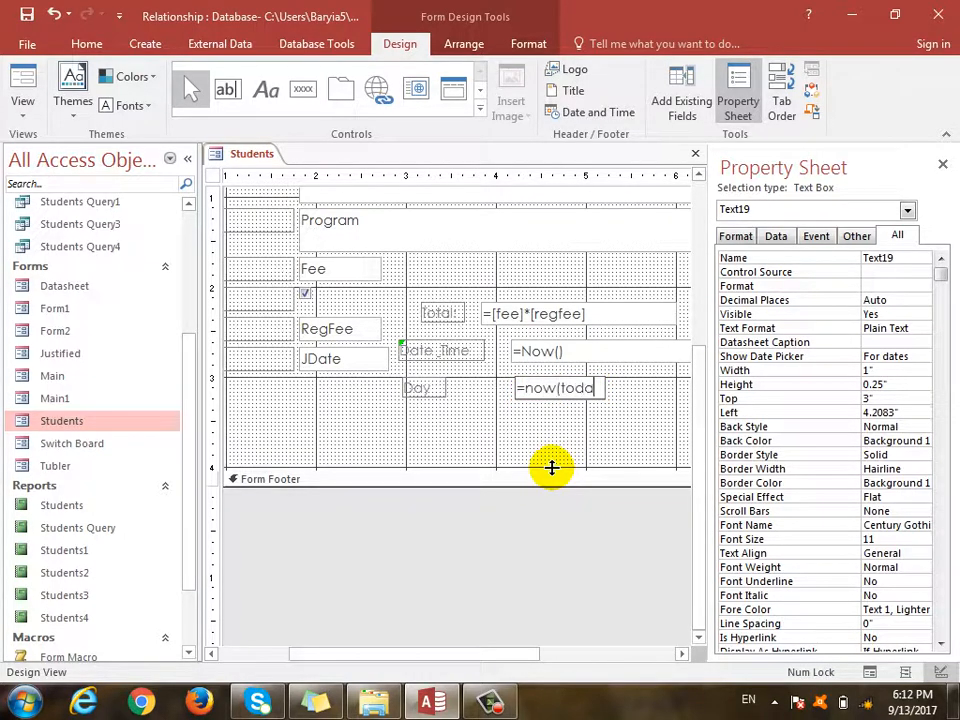
text(y)
text(())
text())
key(Return)
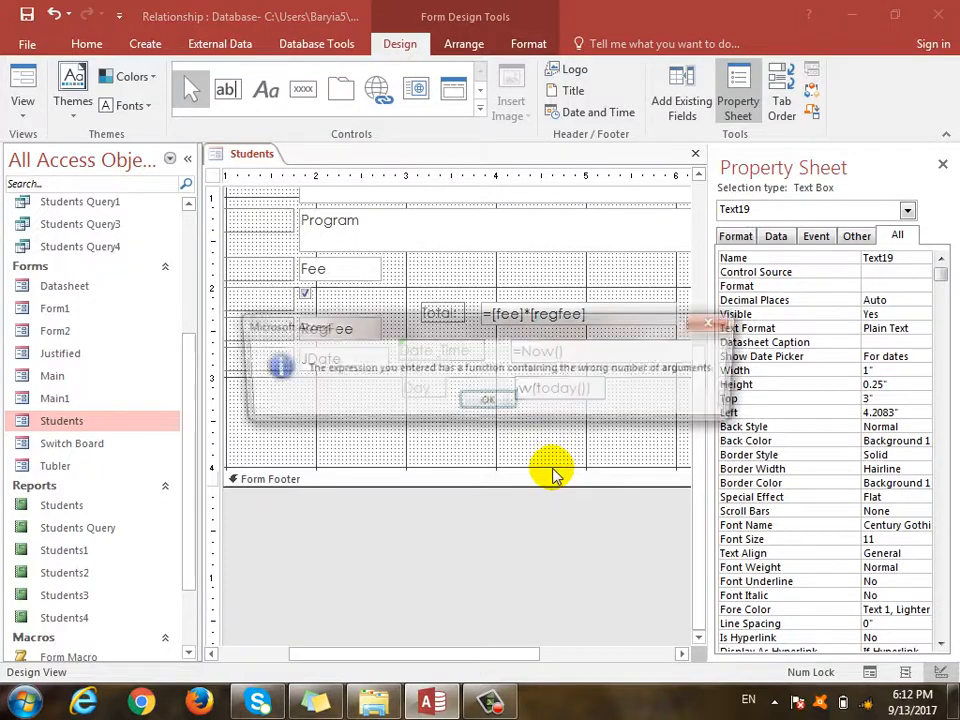
click(489, 401)
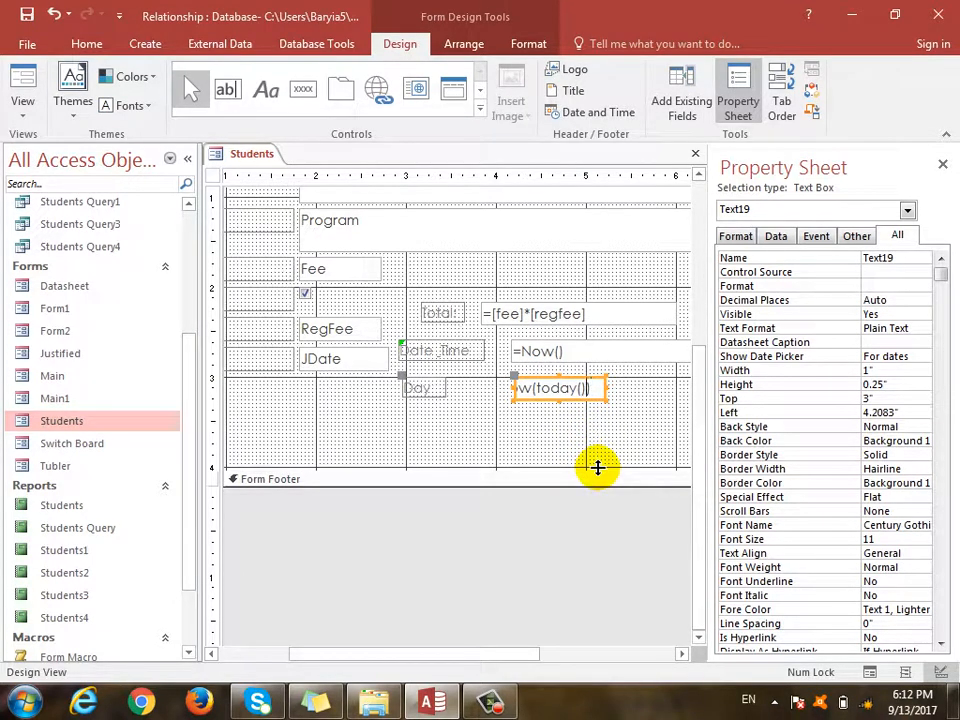
Try the expression =now(day()) in the Day text box and discard the entry
key(BackSpace)
key(BackSpace)
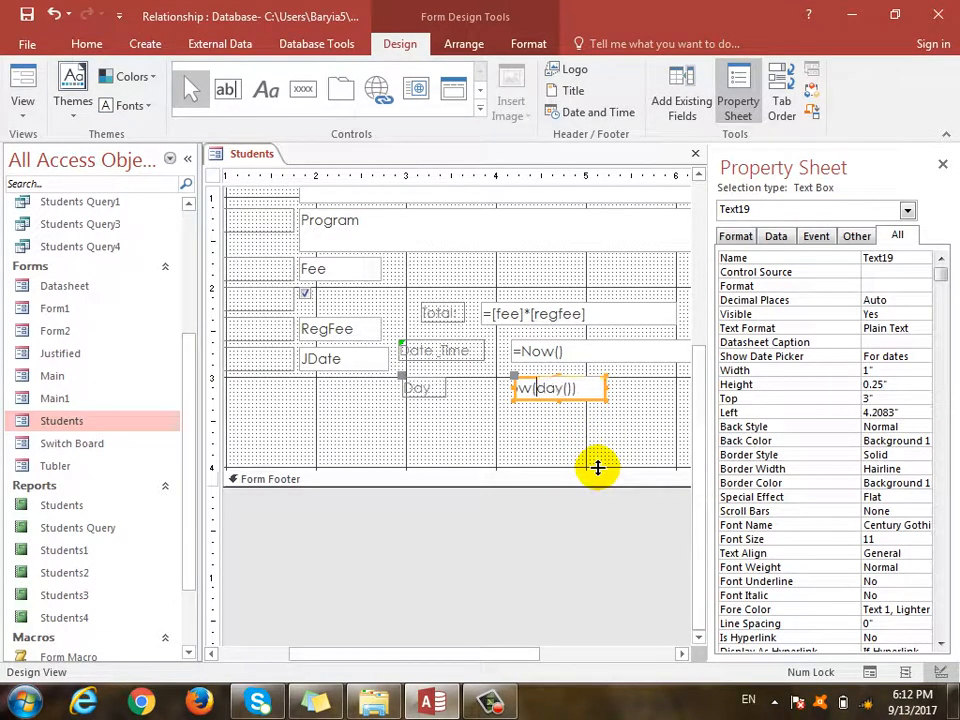
key(Return)
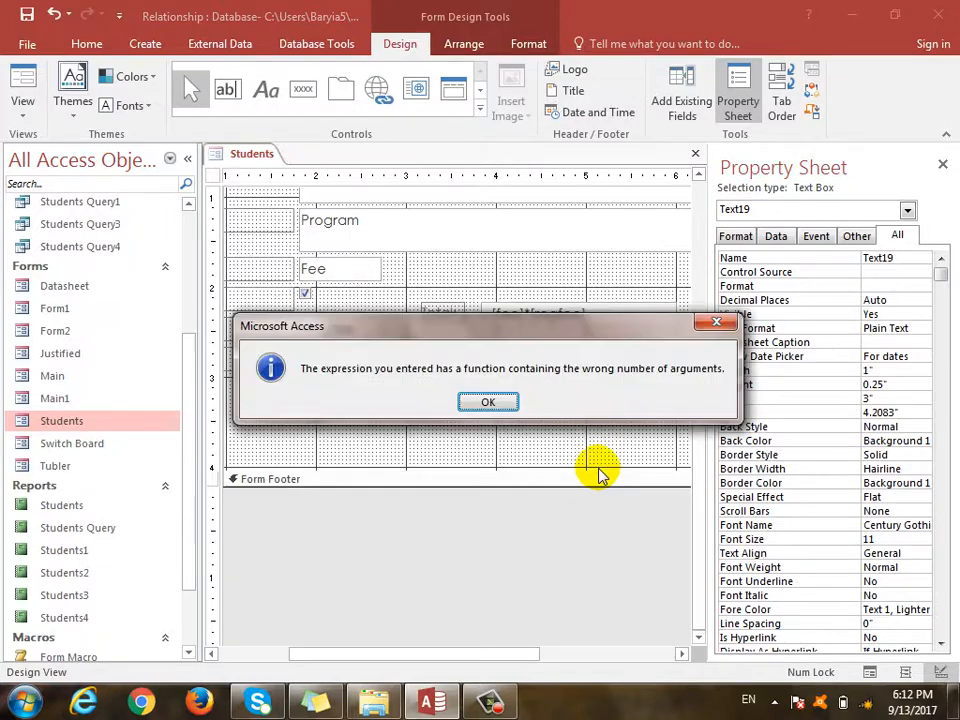
click(494, 401)
click(580, 388)
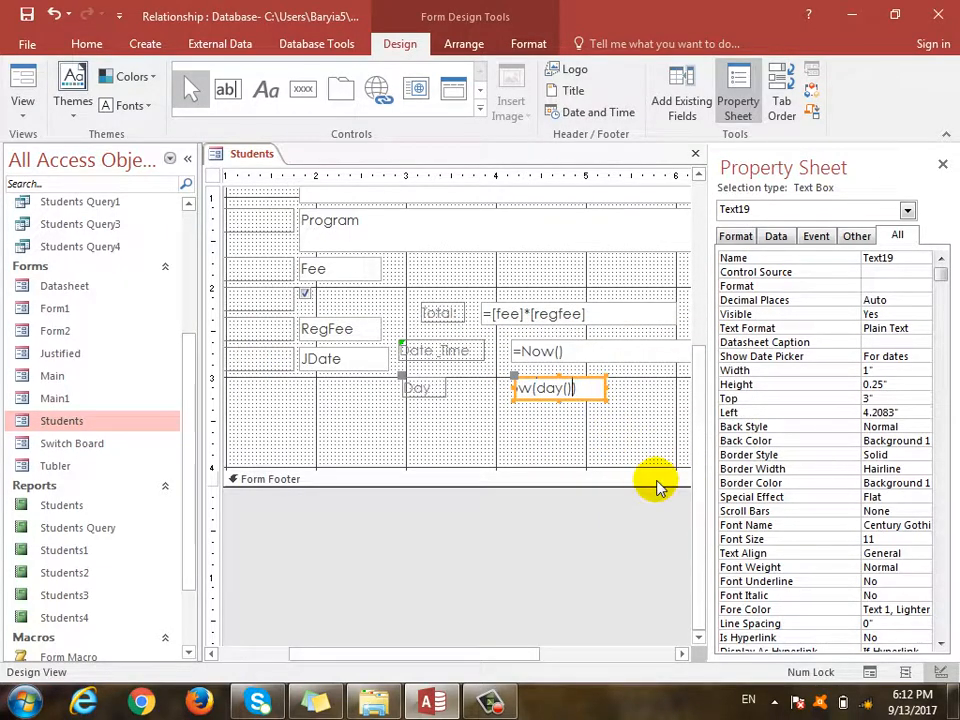
key(Return)
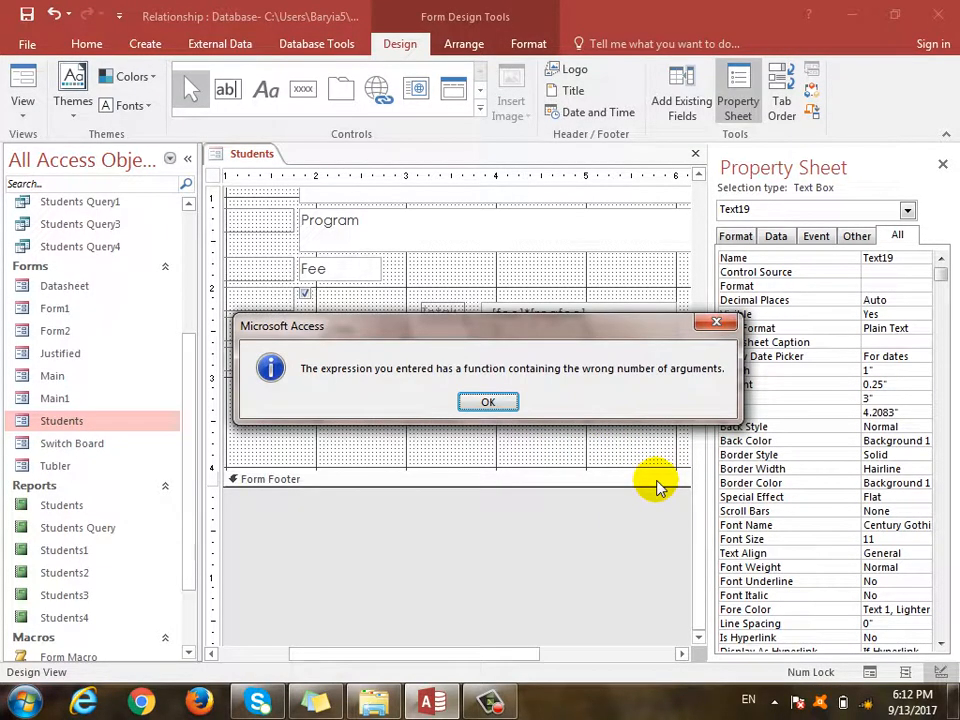
key(Return)
key(Escape)
Try the expressions =day() and =month() in the Day text box
text(=)
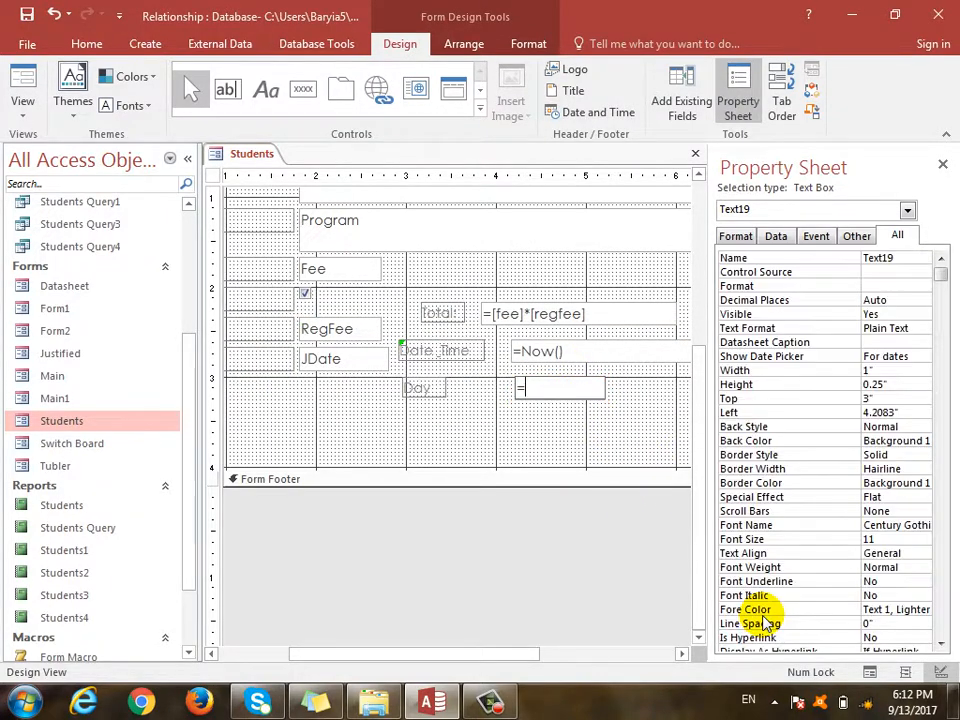
text(day()
key(Return)
key(Return)
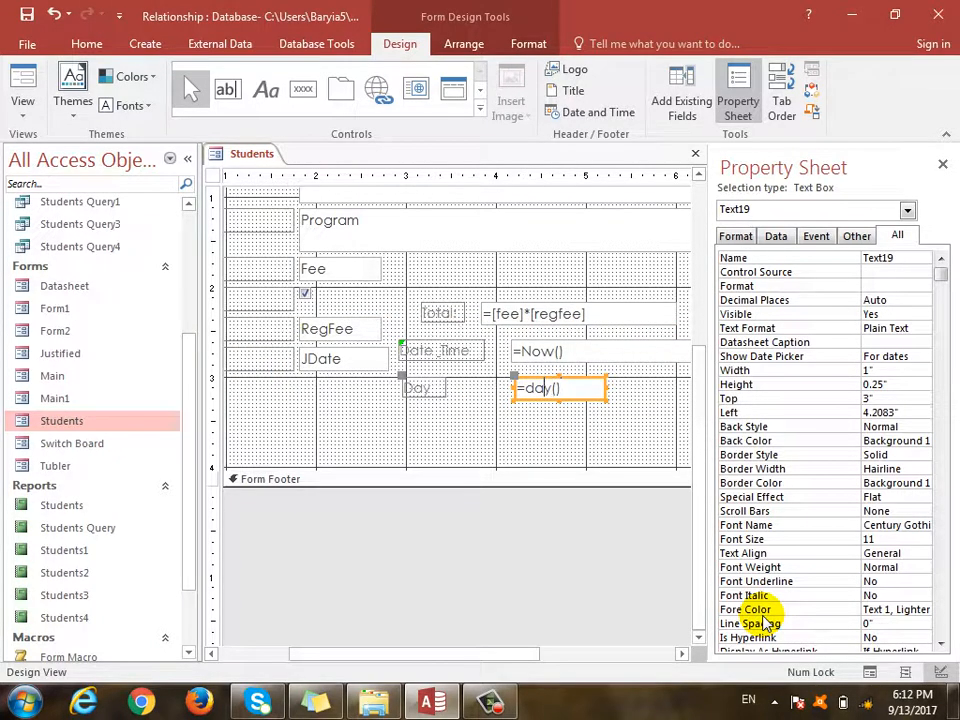
key(BackSpace)
key(BackSpace)
key(BackSpace)
text(month)
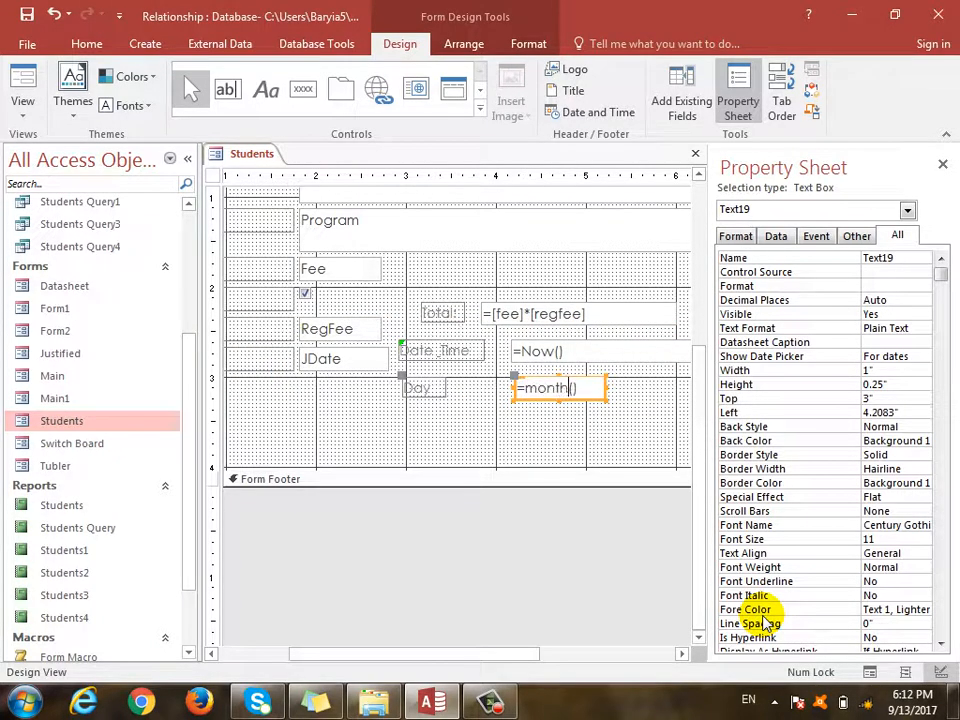
key(Return)
key(Return)
Try combining now() with month() in the Day text box's expression and discard the entry
key(Left)
key(Left)
text(now()
key(End)
text())
key(Return)
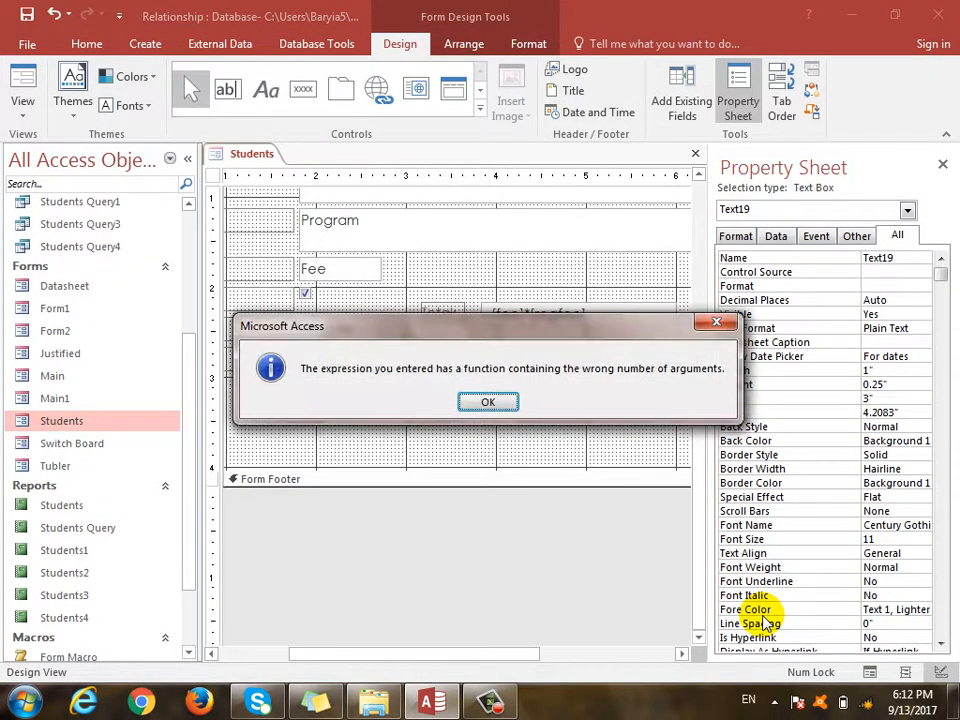
key(Return)
key(Escape)
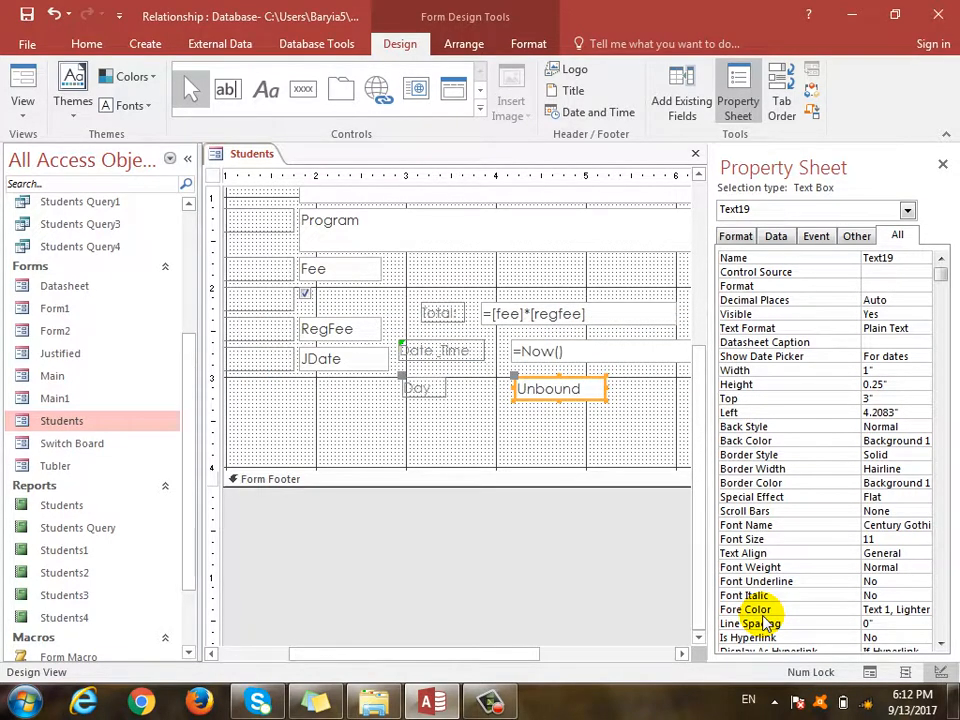
Set the Day text box's expression to =Date()
key(F5)
key(ctrl+comma)
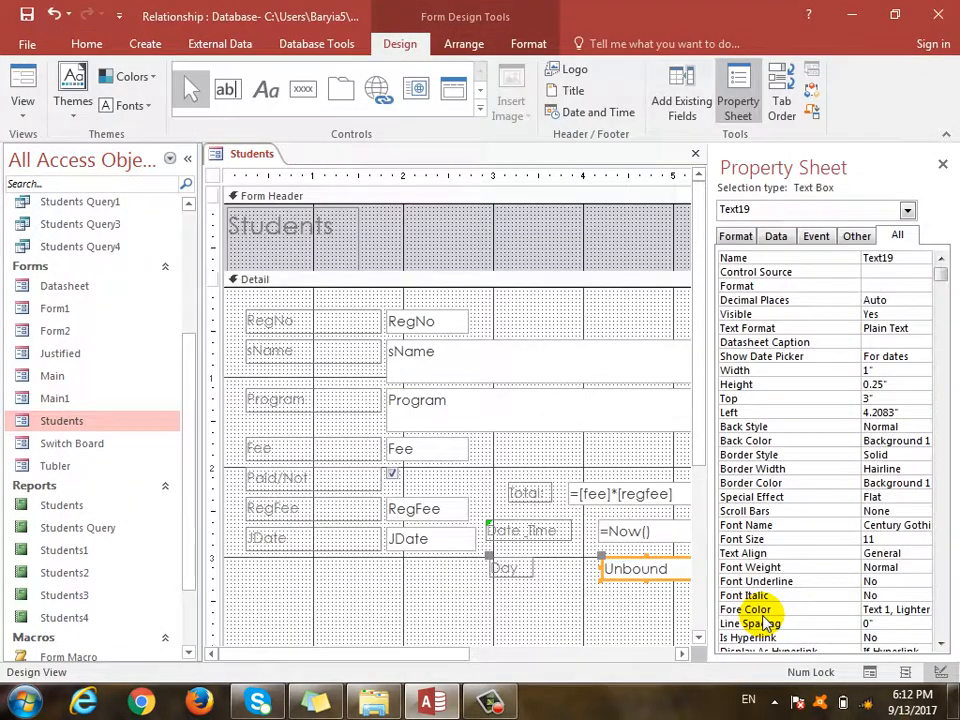
scroll(689, 600, down, 1)
text(=)
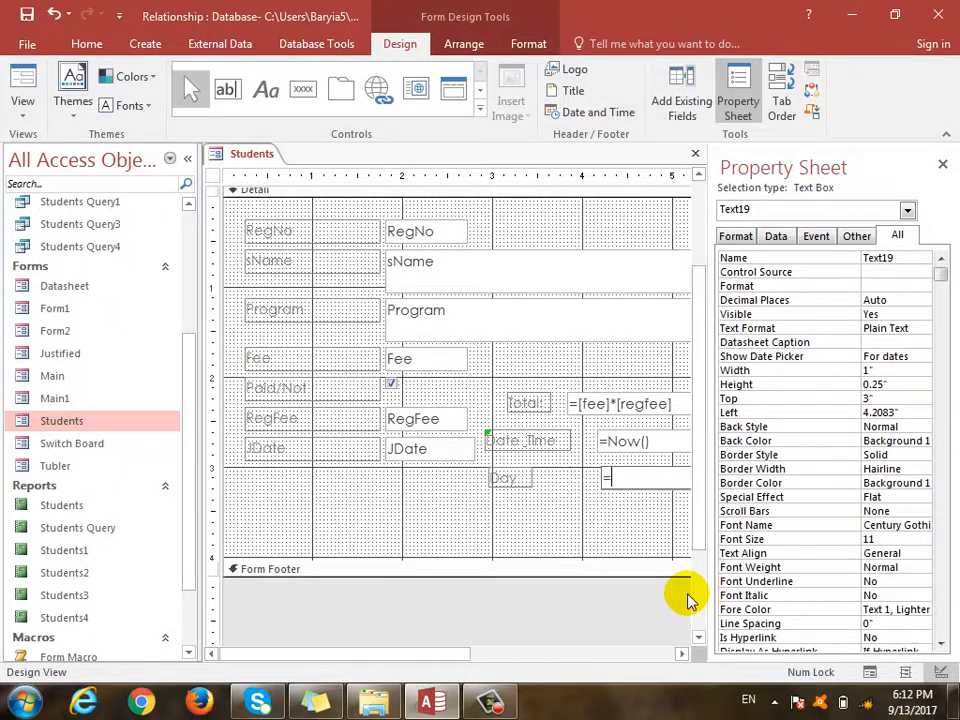
text(date()
key(Return)
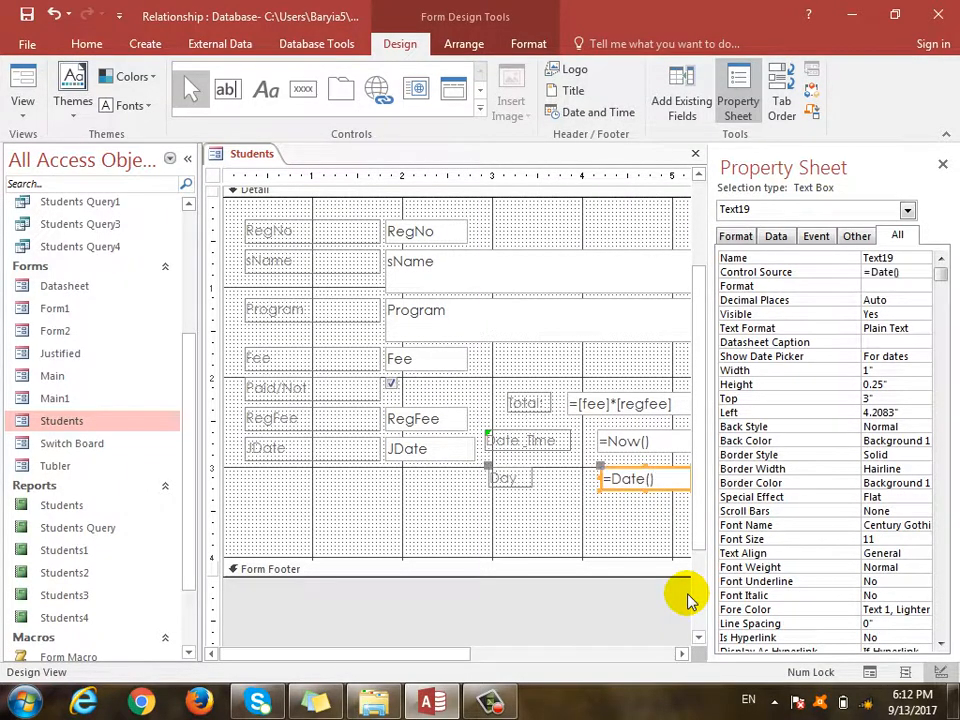
Check the Day text box in Form View, and add another text box below it in Design View
key(F5)
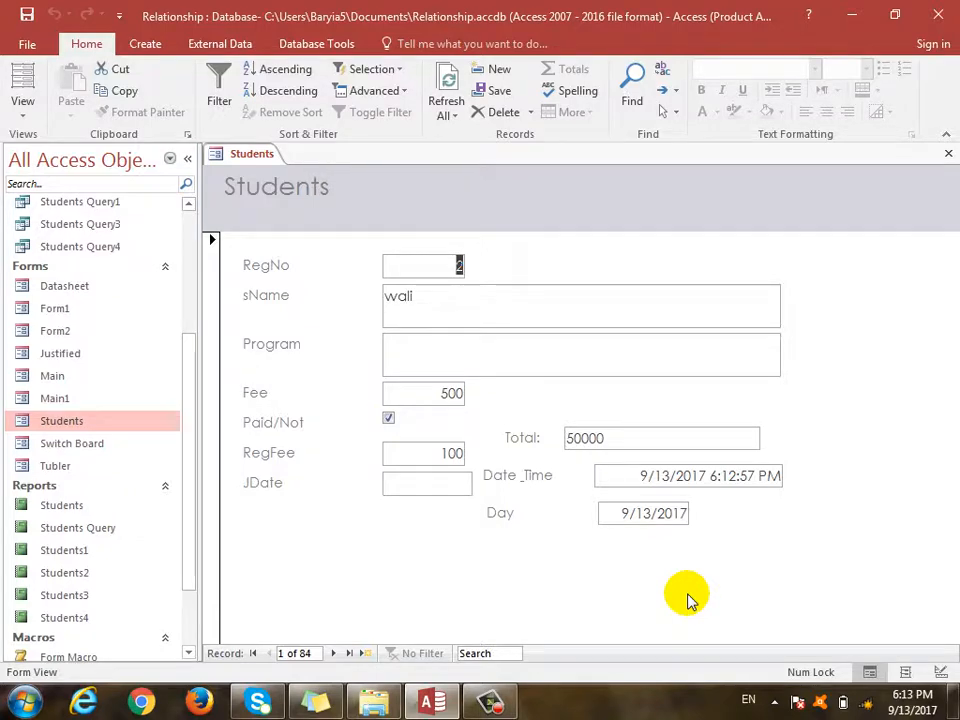
key(ctrl+period)
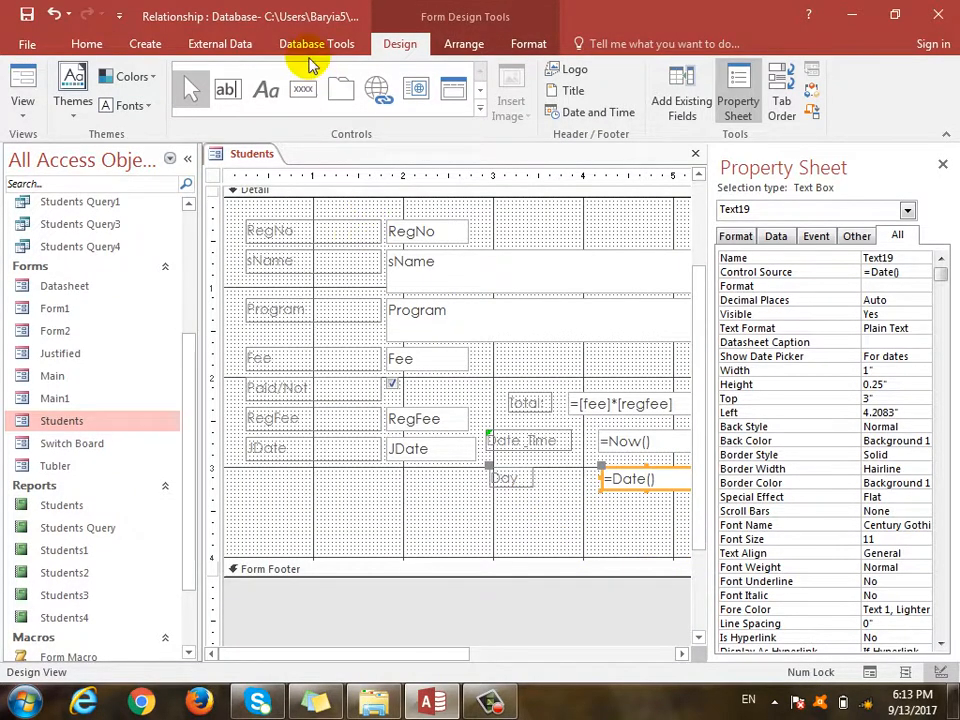
click(225, 90)
click(605, 512)
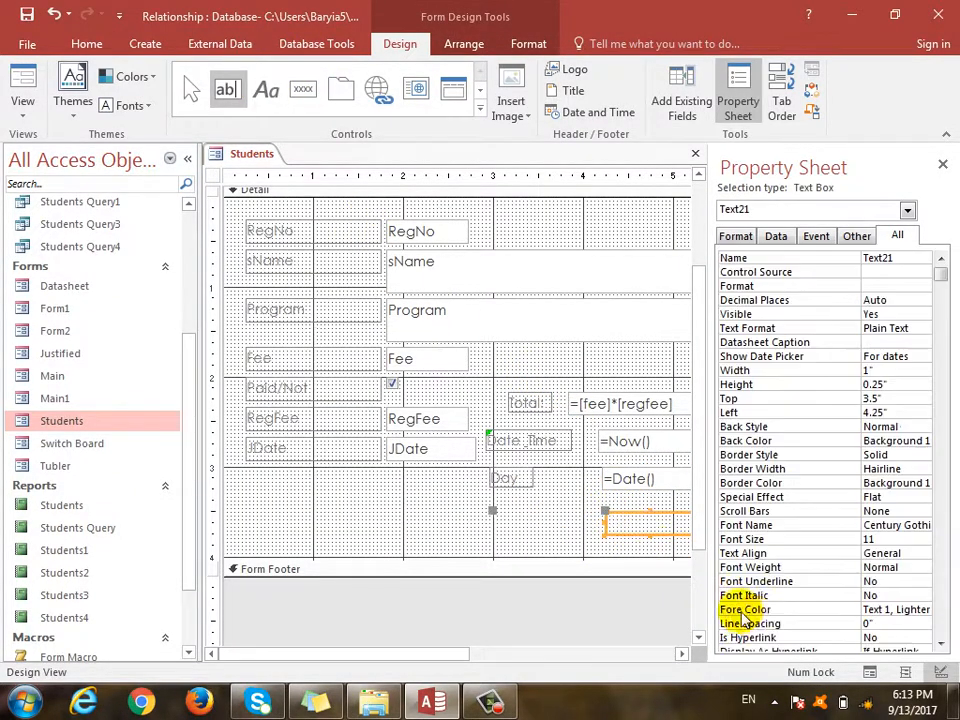
Try the expression =now(day()) in the newly added text box below Day and discard the entry
text(=no)
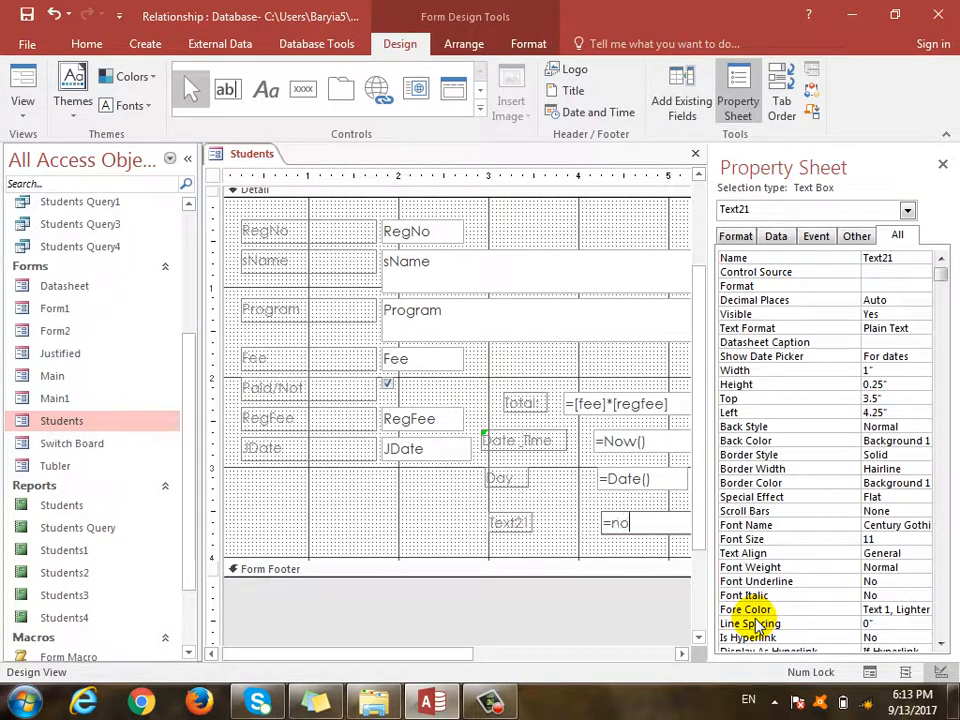
text(w(day()
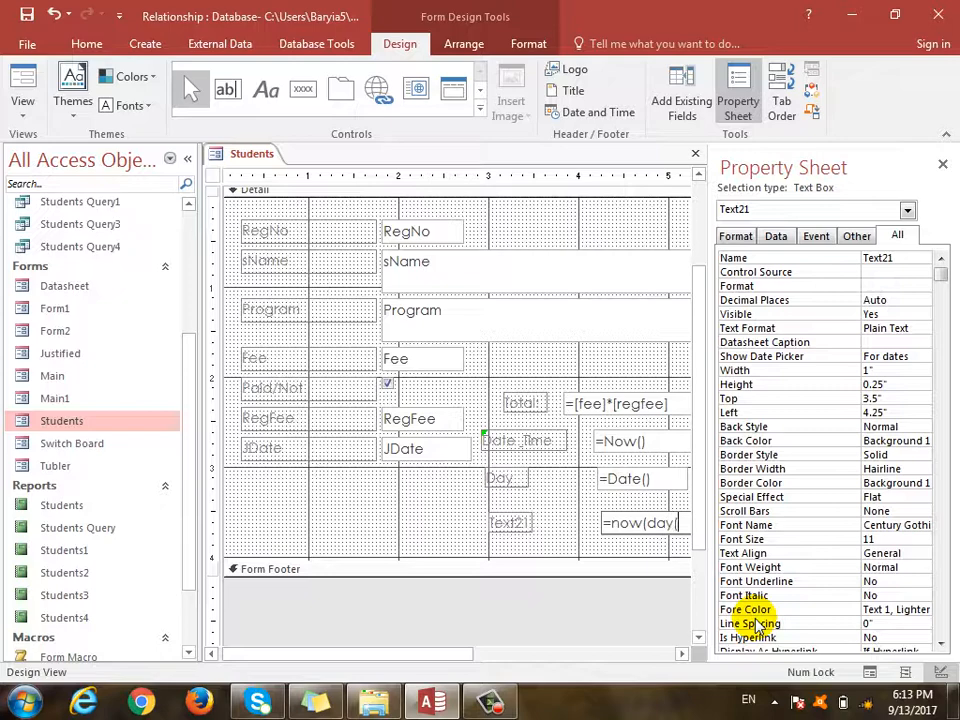
key(Return)
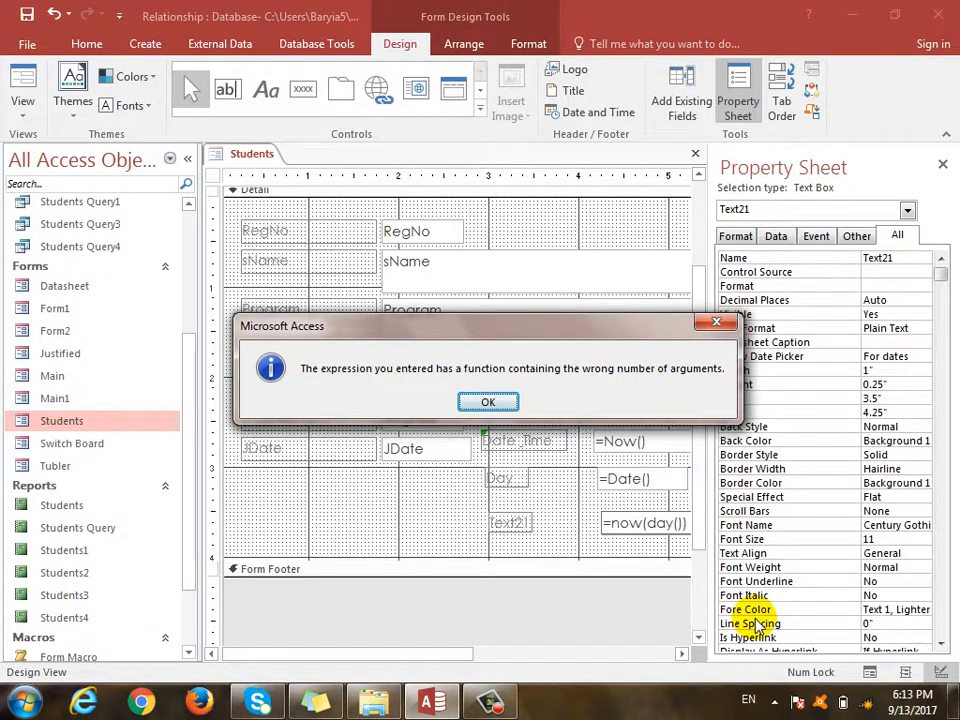
key(Return)
key(Escape)
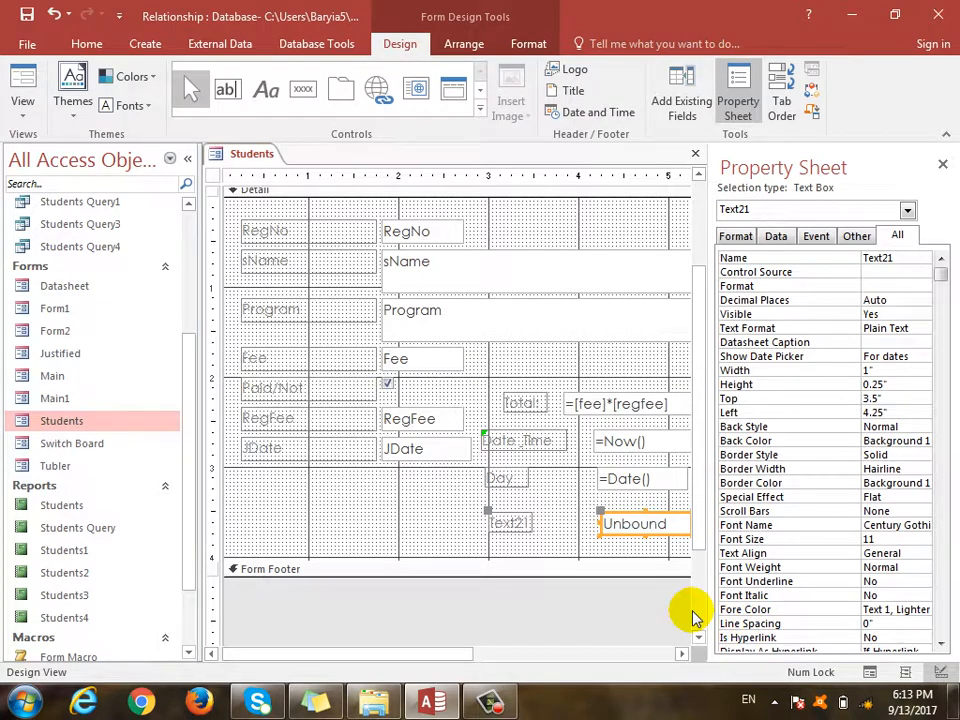
click(490, 702)
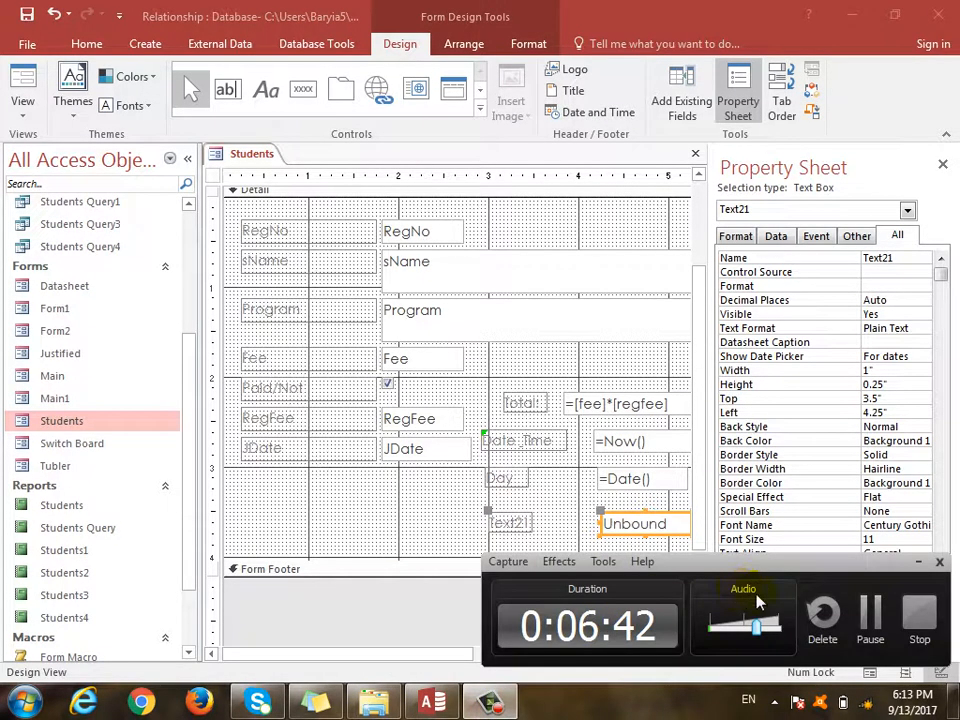
click(870, 612)
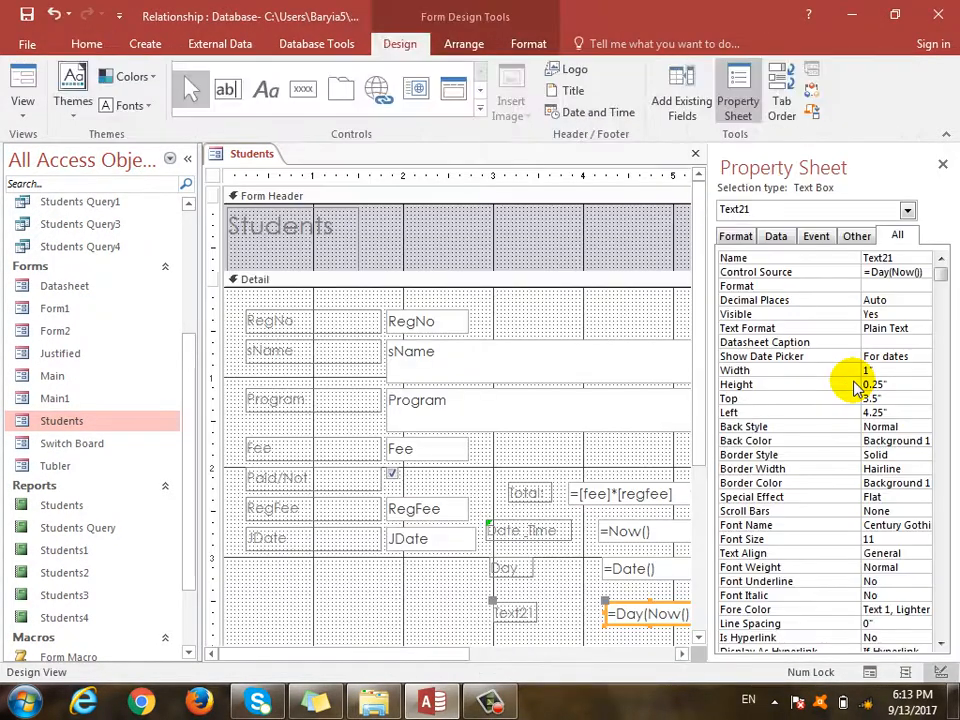
Set the expression of the text box below Day to =Month(Now()) and check it in Form View
click(668, 613)
key(shift+End)
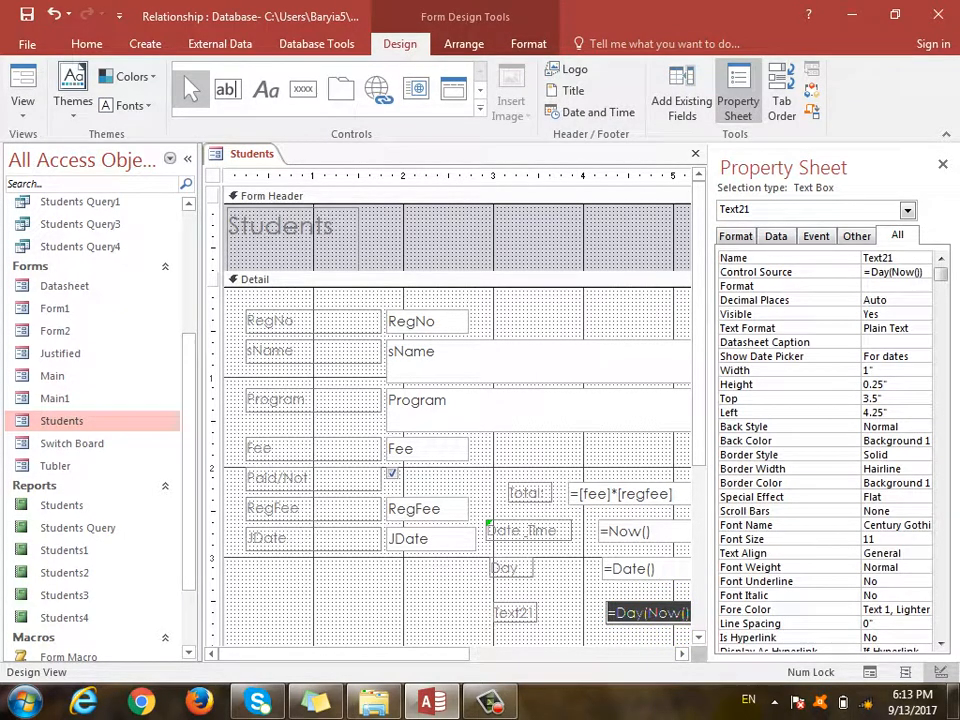
text(=month)
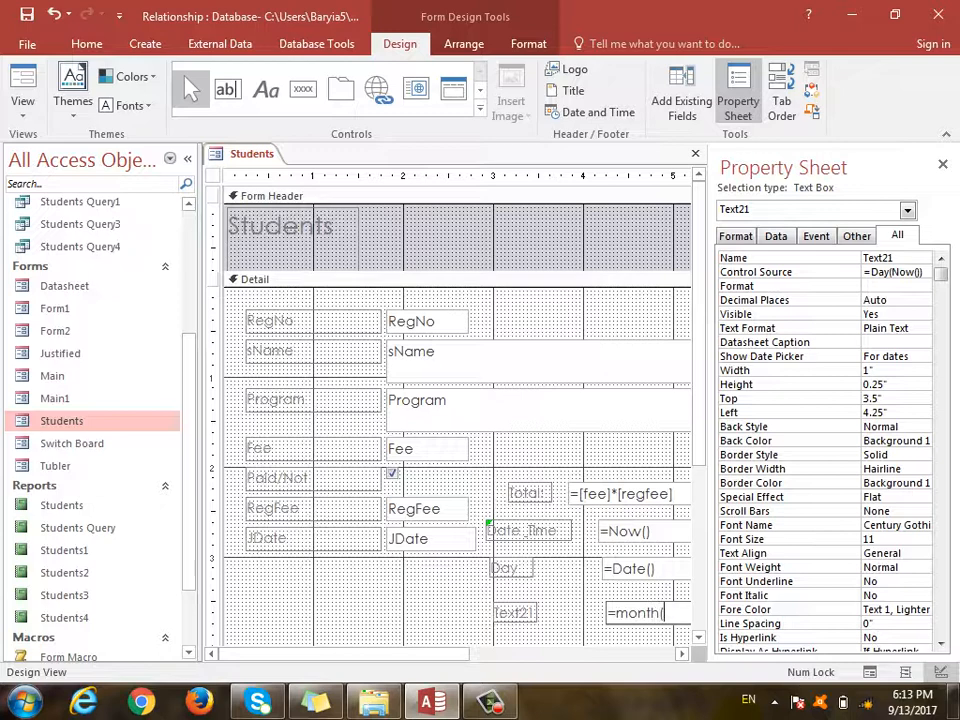
text(()
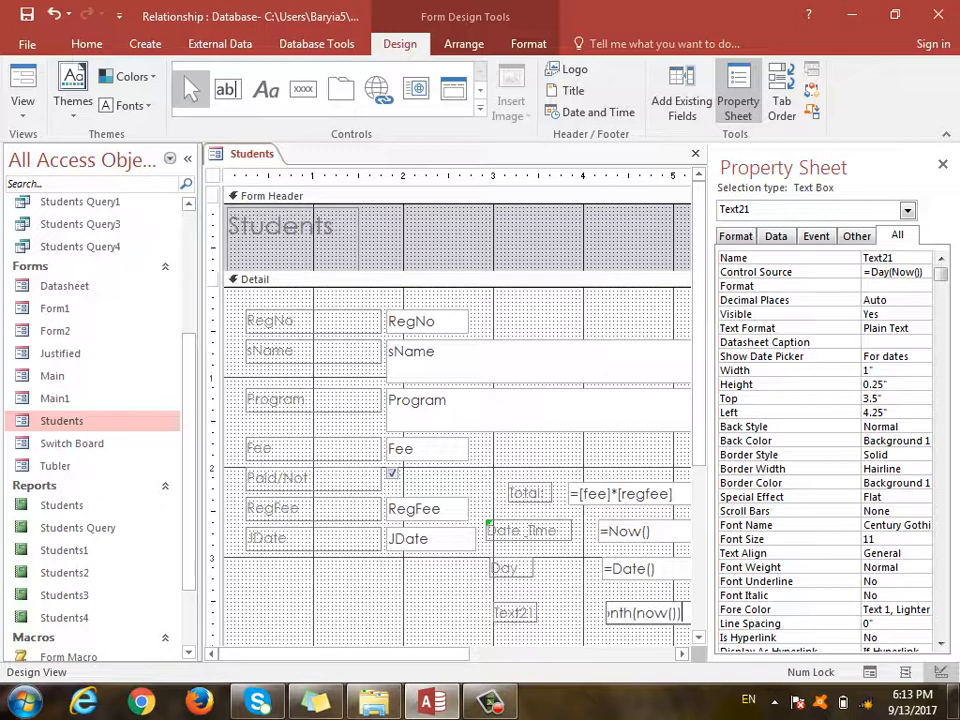
key(F5)
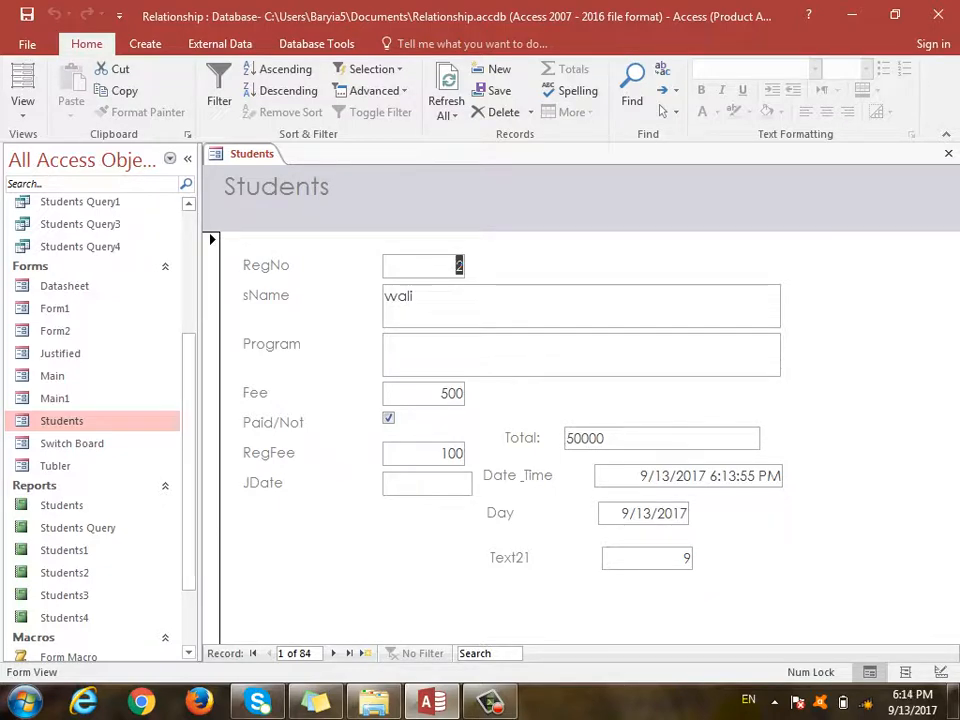
key(ctrl+period)
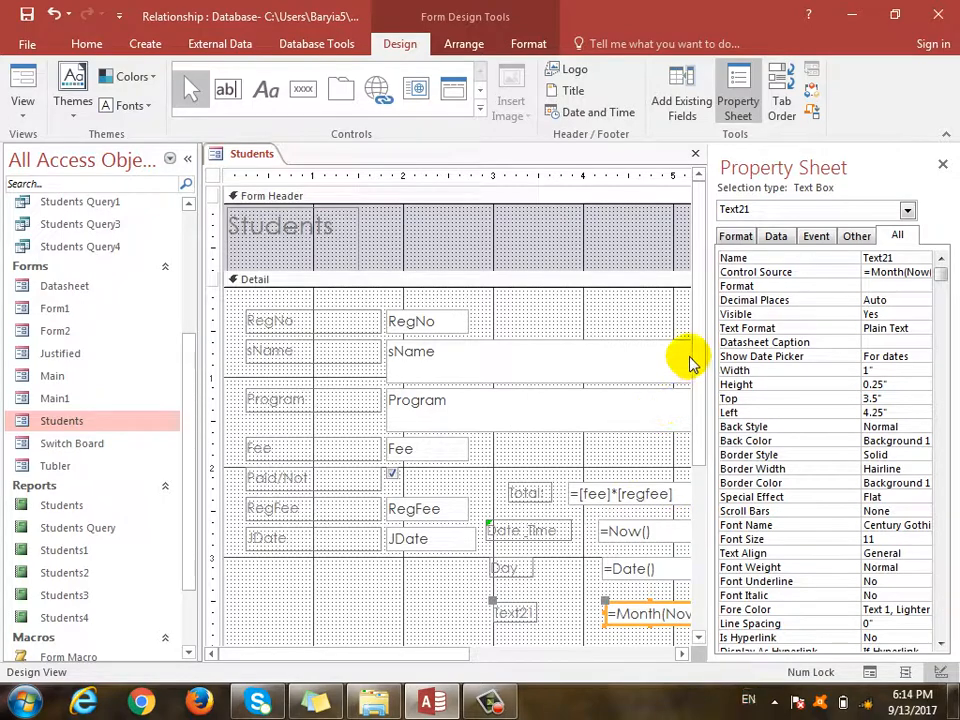
Close the Students form, saving its design changes
drag(700, 418, 700, 450)
click(424, 525)
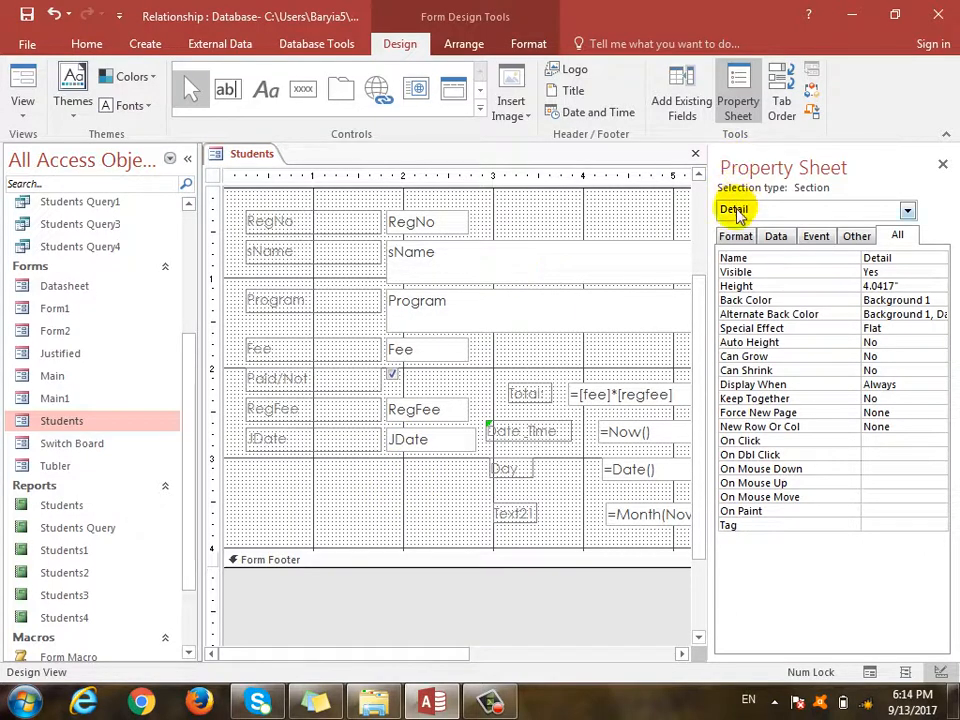
click(695, 153)
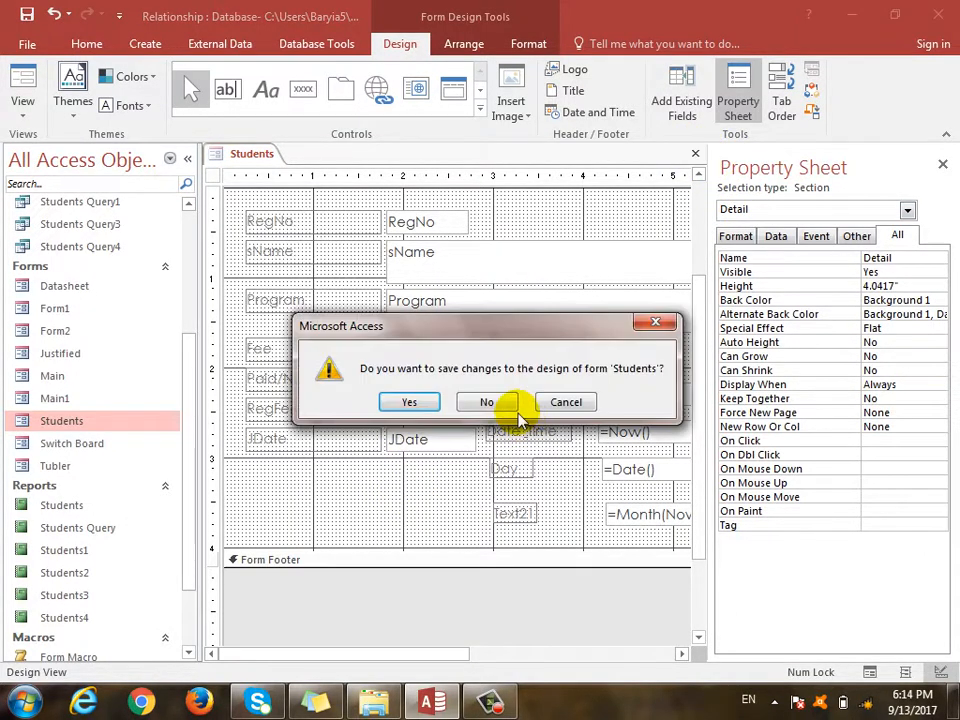
click(429, 402)
Open the Students report, review its records down to the calculated text box at the end, and close it
double_click(70, 507)
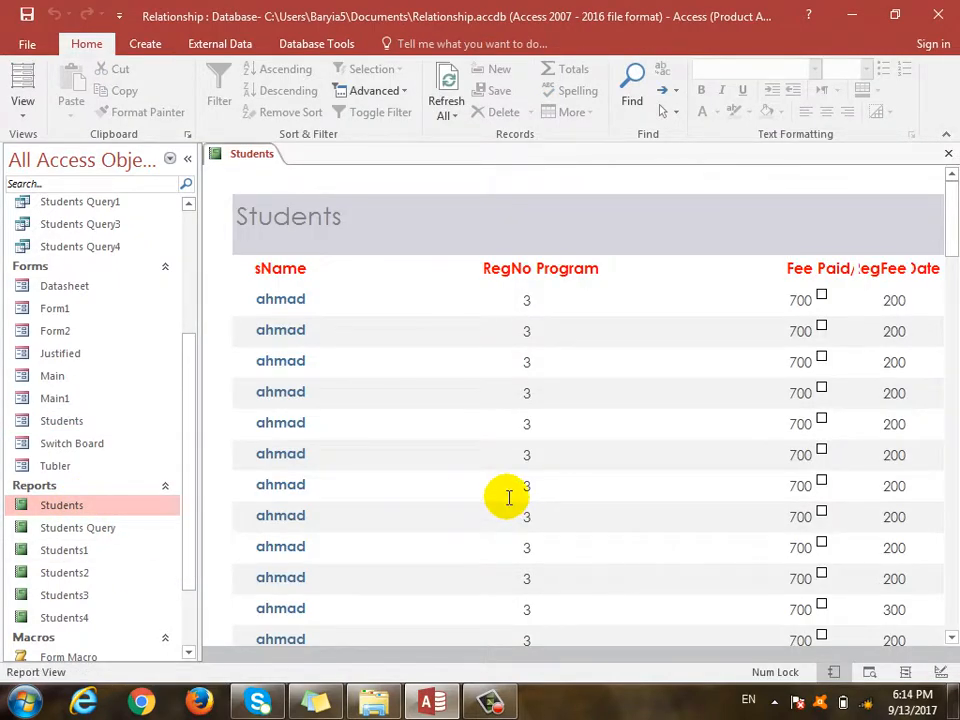
scroll(520, 495, down, 10)
scroll(530, 483, down, 10)
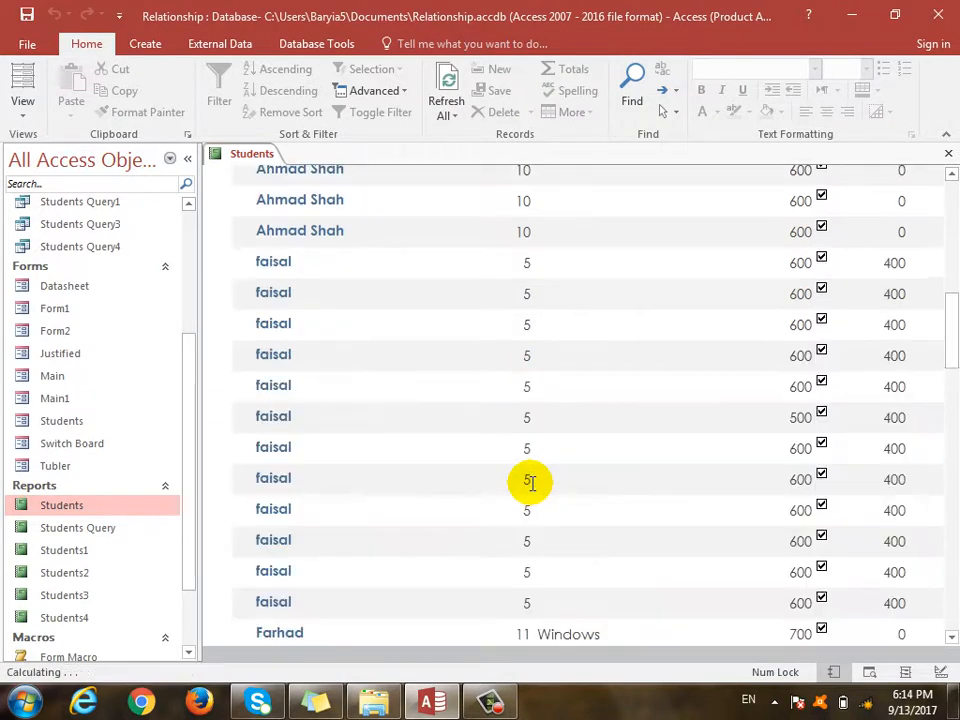
scroll(525, 478, down, 5)
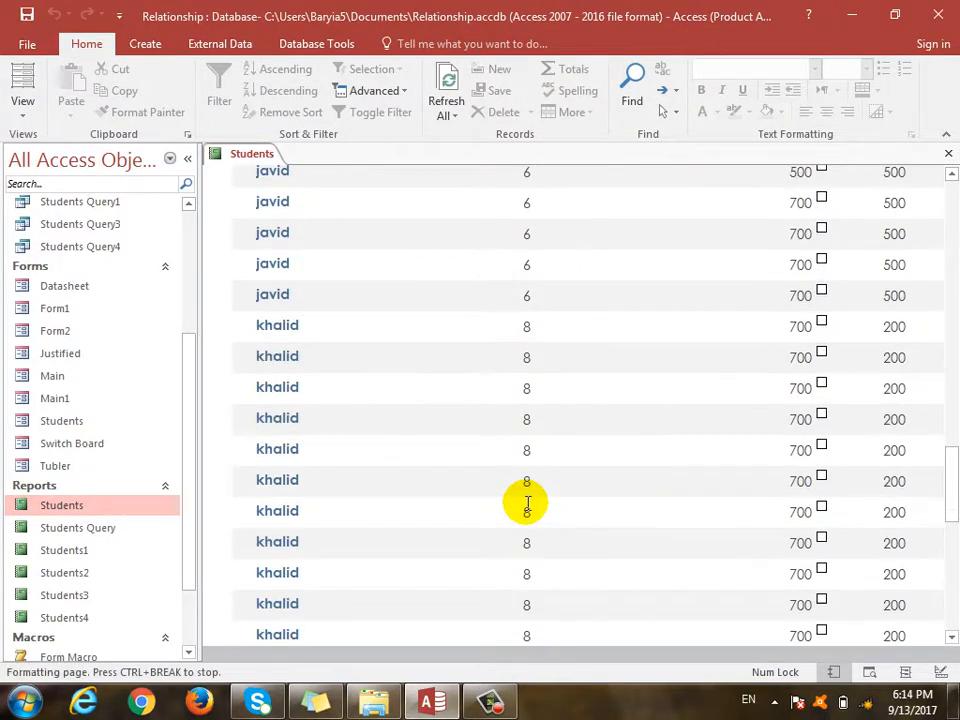
scroll(401, 515, down, 3)
scroll(404, 513, down, 6)
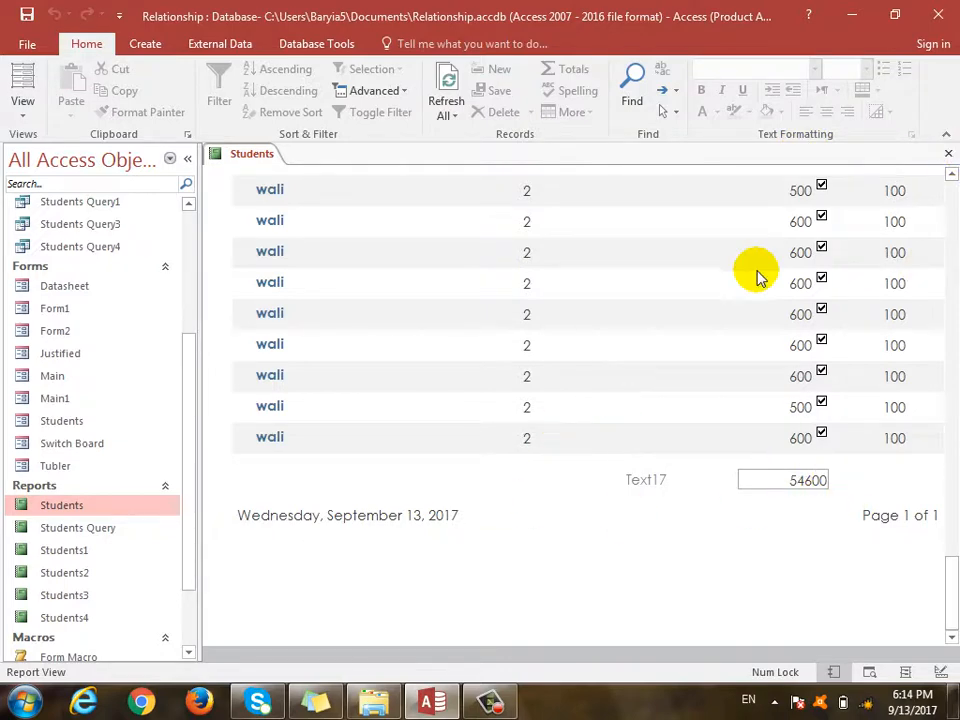
click(948, 153)
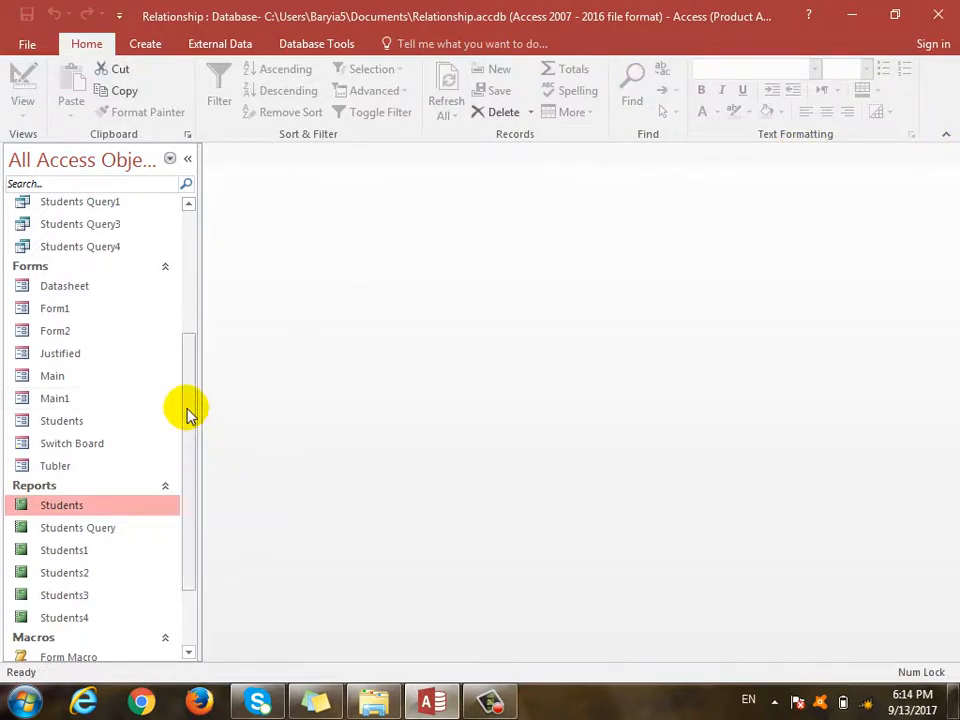
Open the fee 500 table to view its records, and close it
scroll(189, 411, up, 4)
double_click(56, 224)
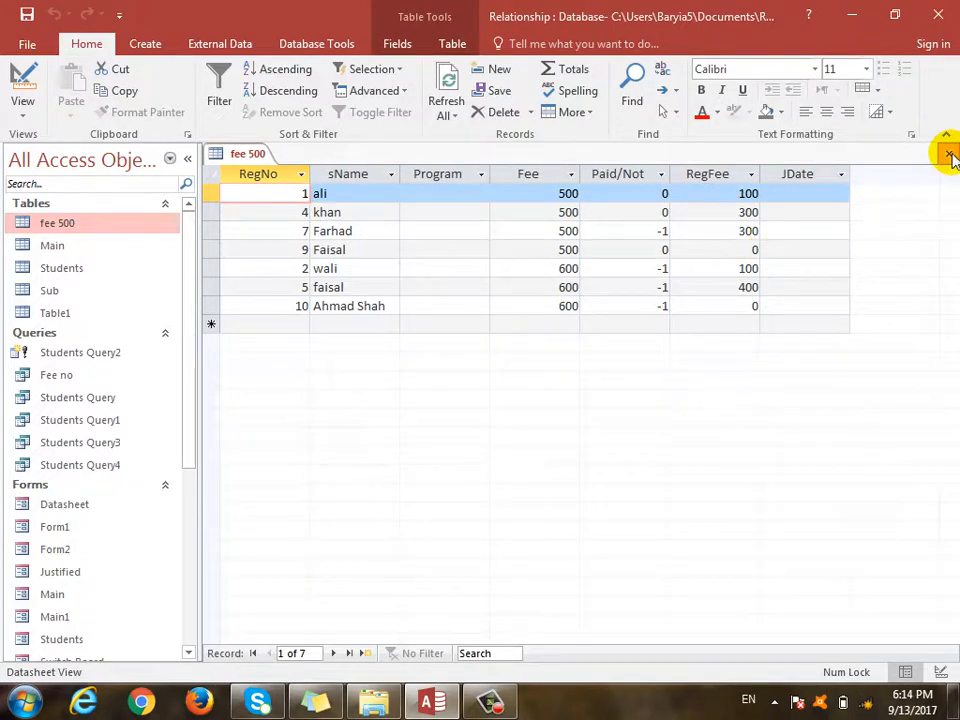
click(946, 152)
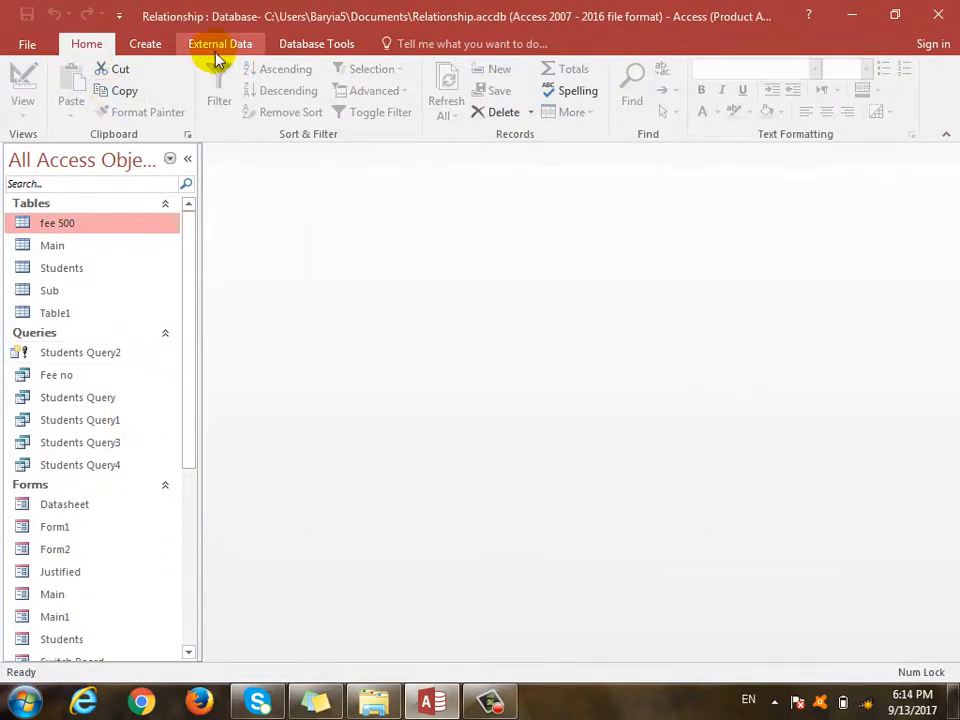
Create a report from the fee 500 table with the Report Wizard, including all fields and no grouping levels
click(145, 43)
click(722, 84)
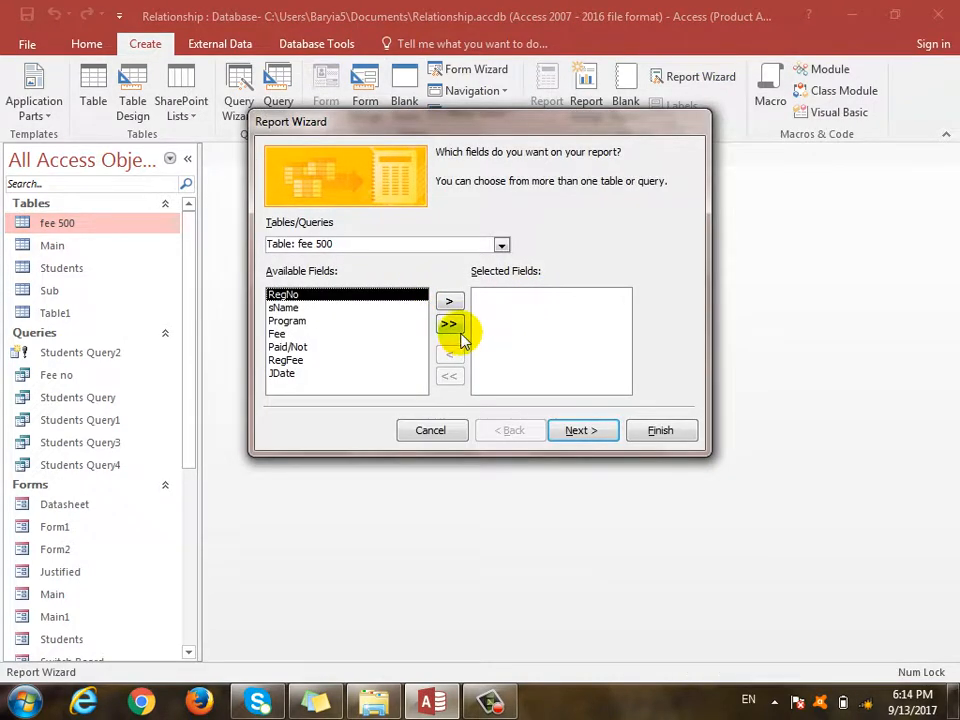
click(451, 328)
click(603, 428)
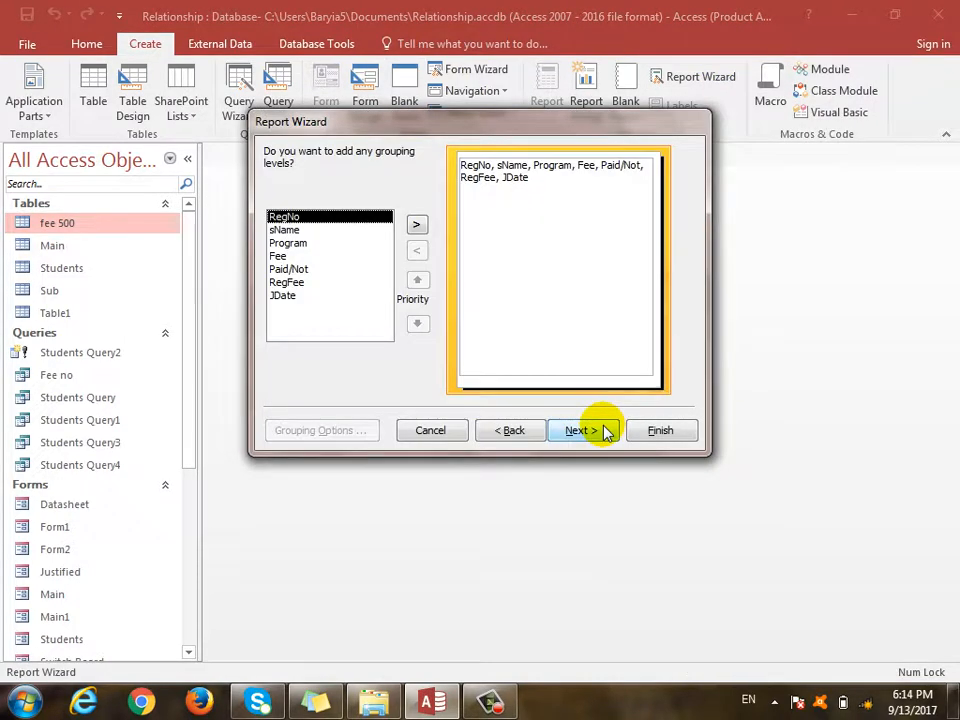
click(604, 429)
click(688, 424)
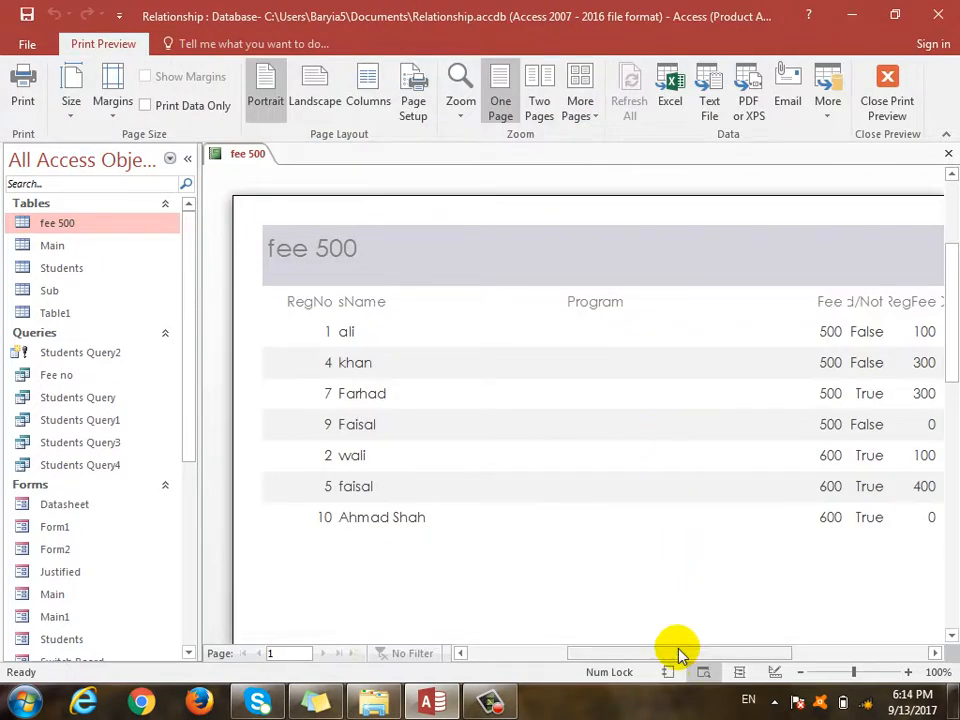
Check the columns of the fee 500 report in Print Preview, and open the report in Design View
scroll(739, 546, down, 2)
scroll(696, 540, up, 1)
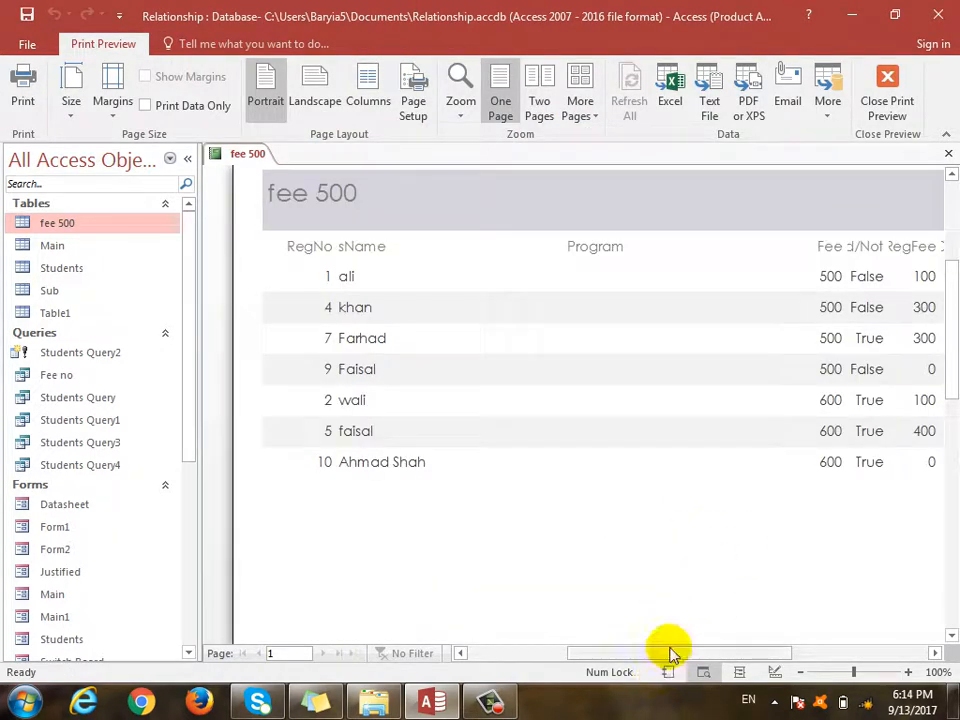
drag(675, 654, 720, 652)
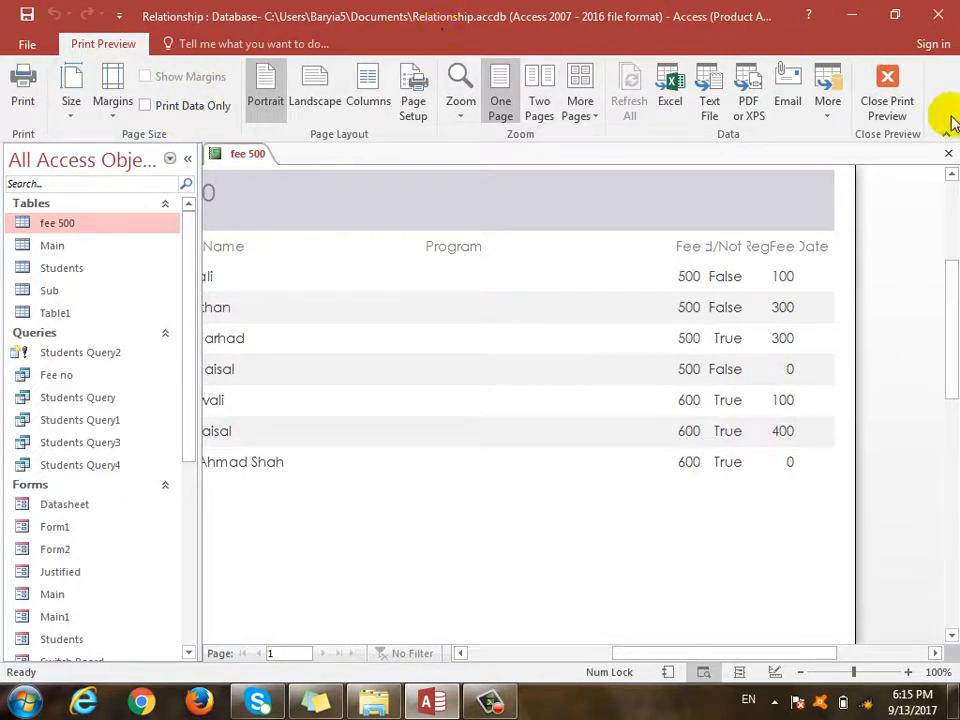
click(887, 95)
click(22, 118)
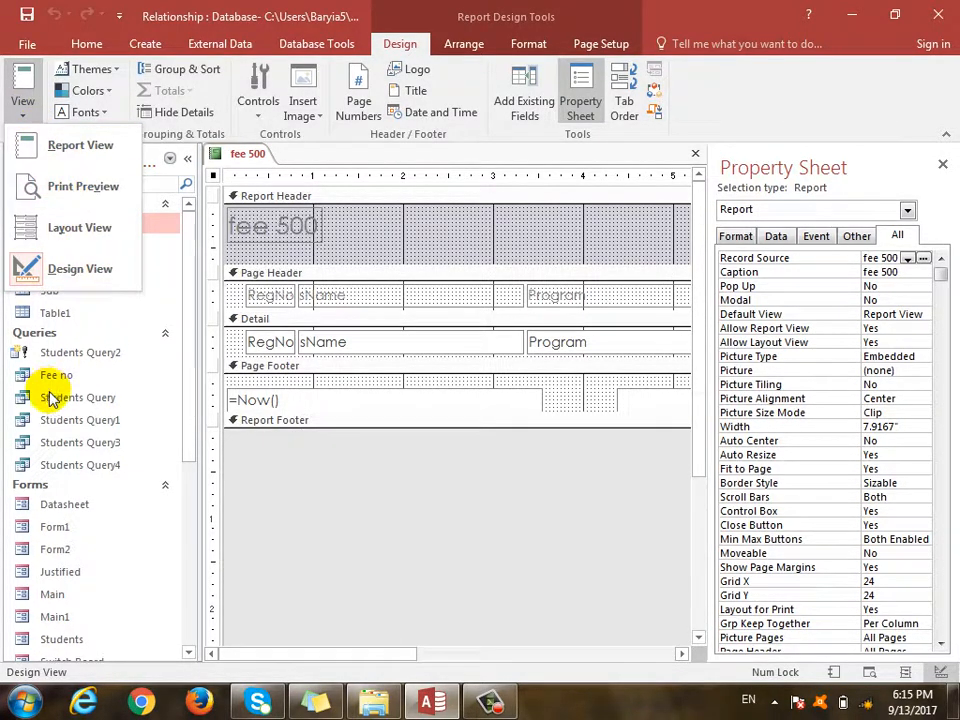
click(70, 279)
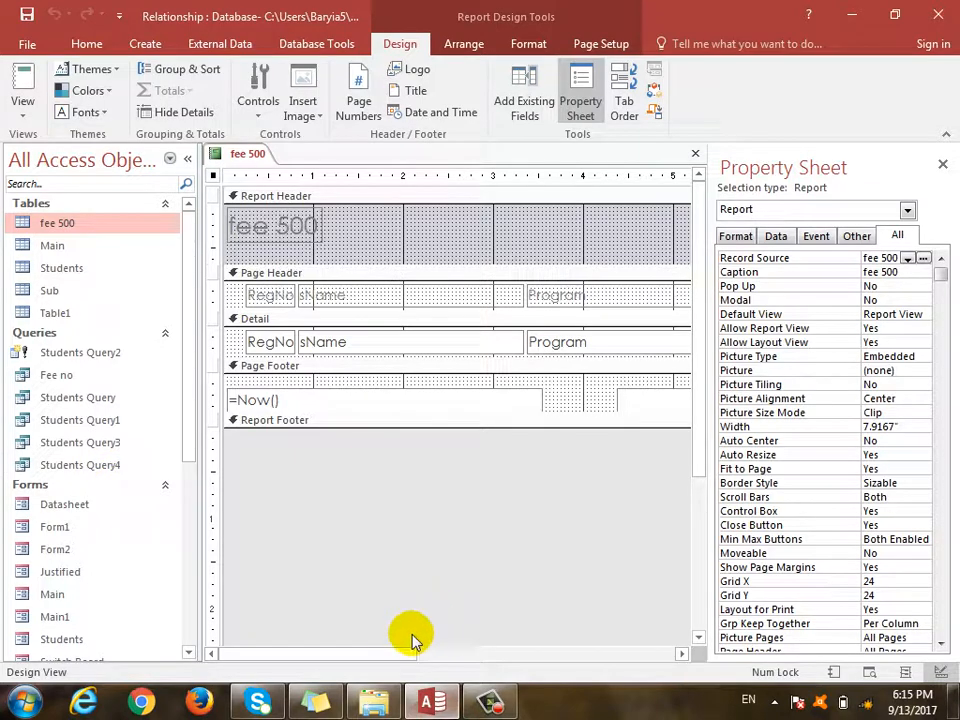
drag(394, 655, 591, 652)
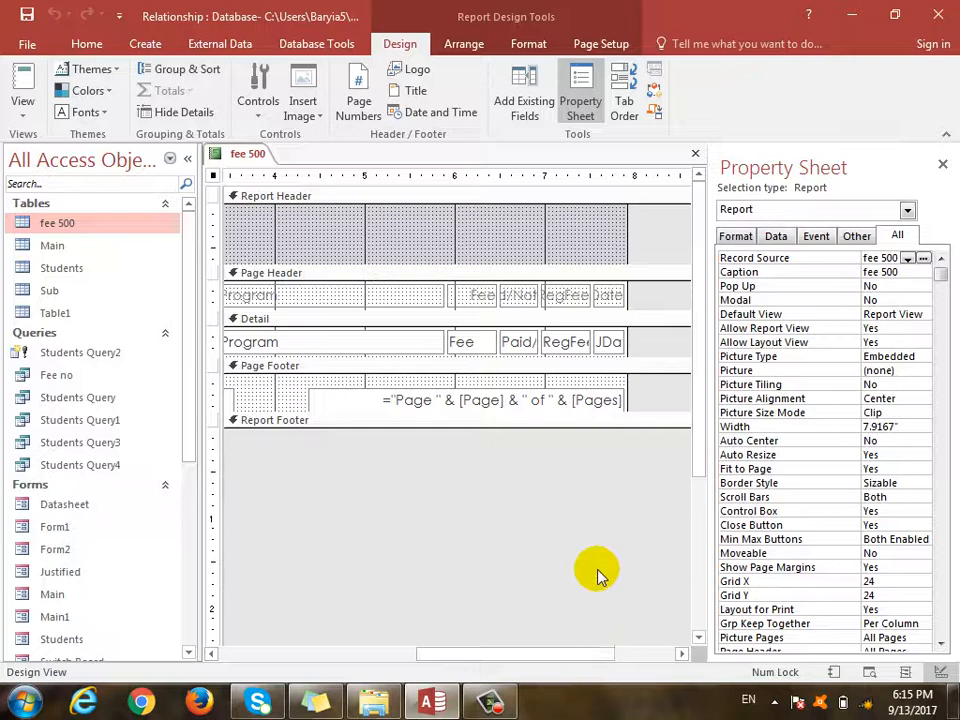
Narrow the Program label and text box to end at about the 5-inch mark, and move the Fee, Paid/Not, RegFee and JDate controls beside them
click(390, 300)
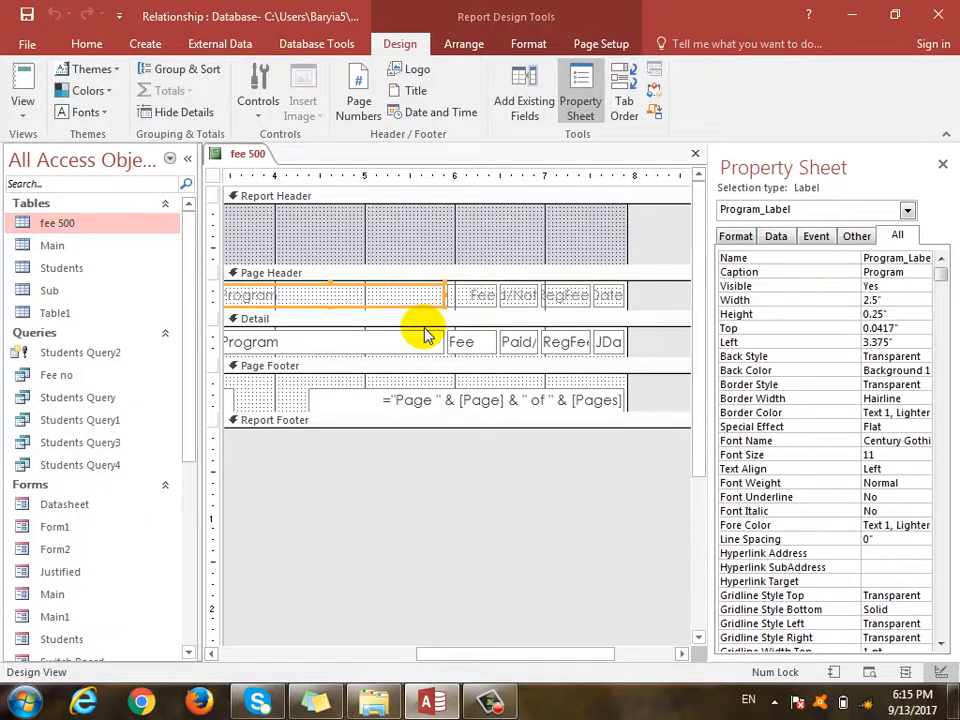
shift+click(420, 343)
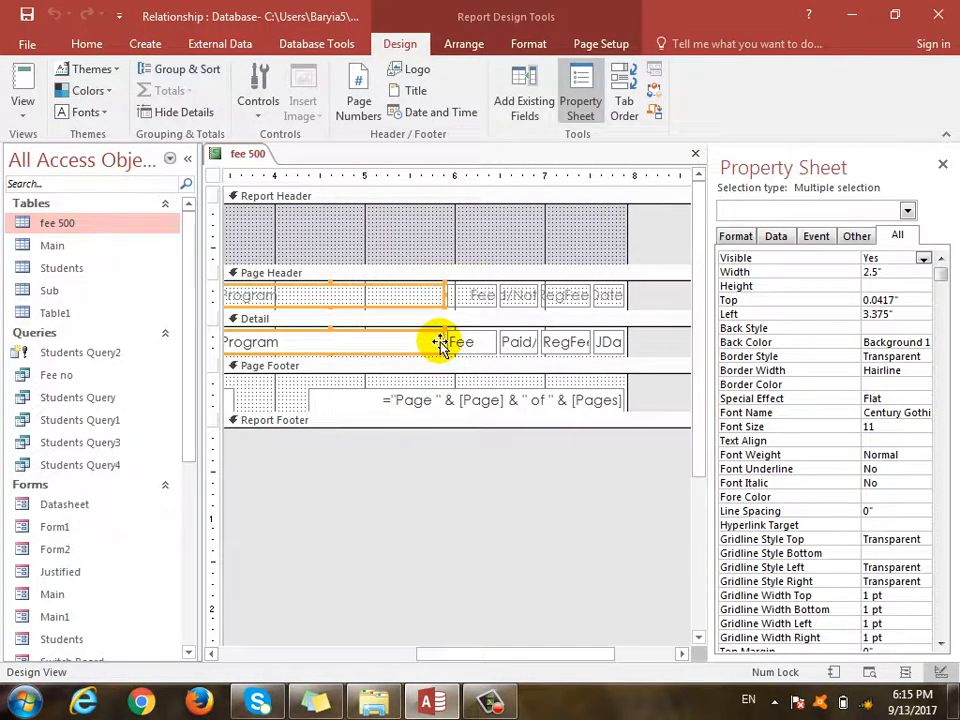
drag(442, 342, 636, 274)
drag(561, 294, 484, 295)
click(583, 305)
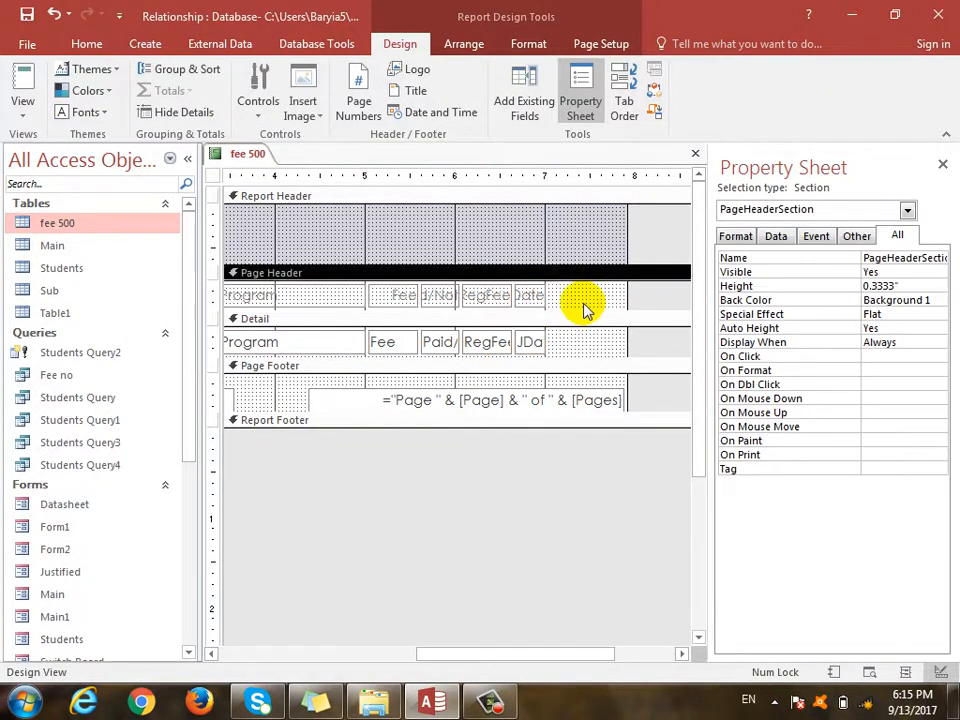
click(147, 44)
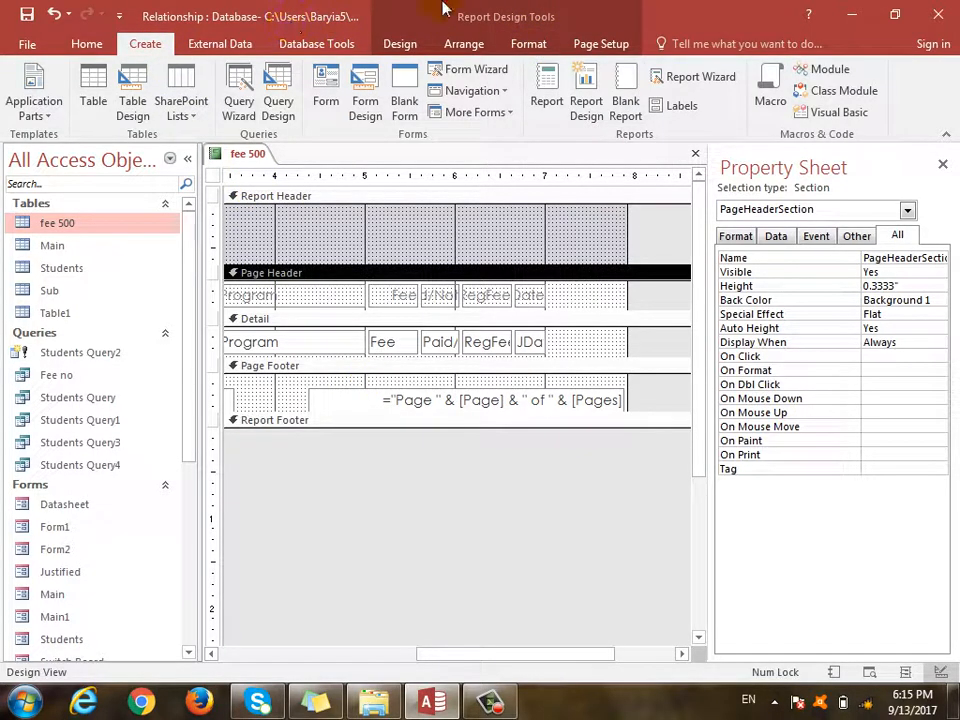
click(400, 44)
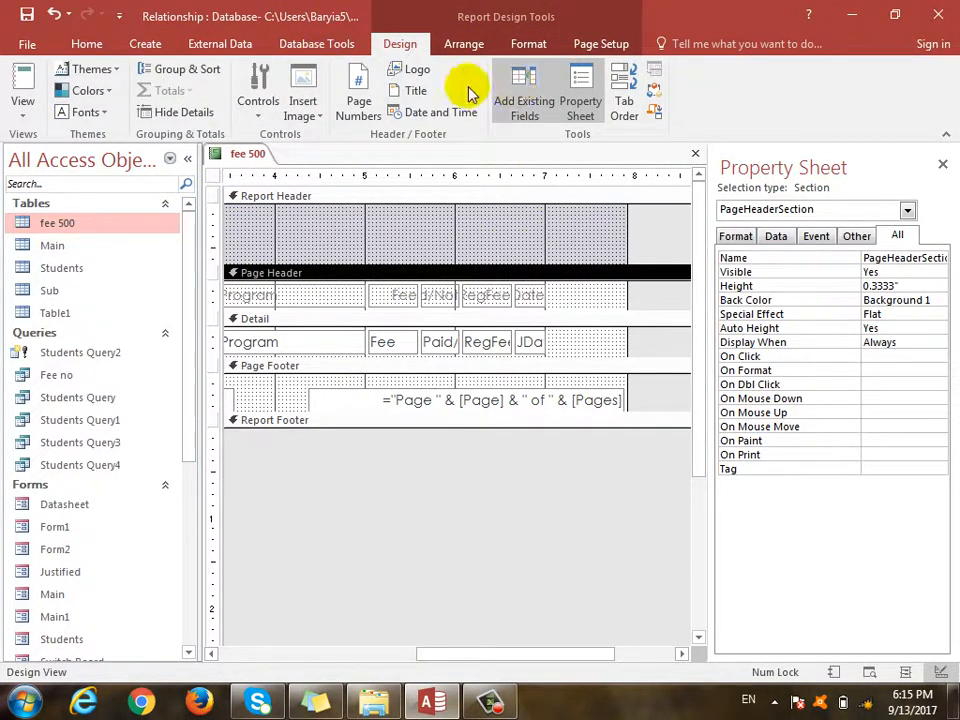
click(310, 46)
click(232, 46)
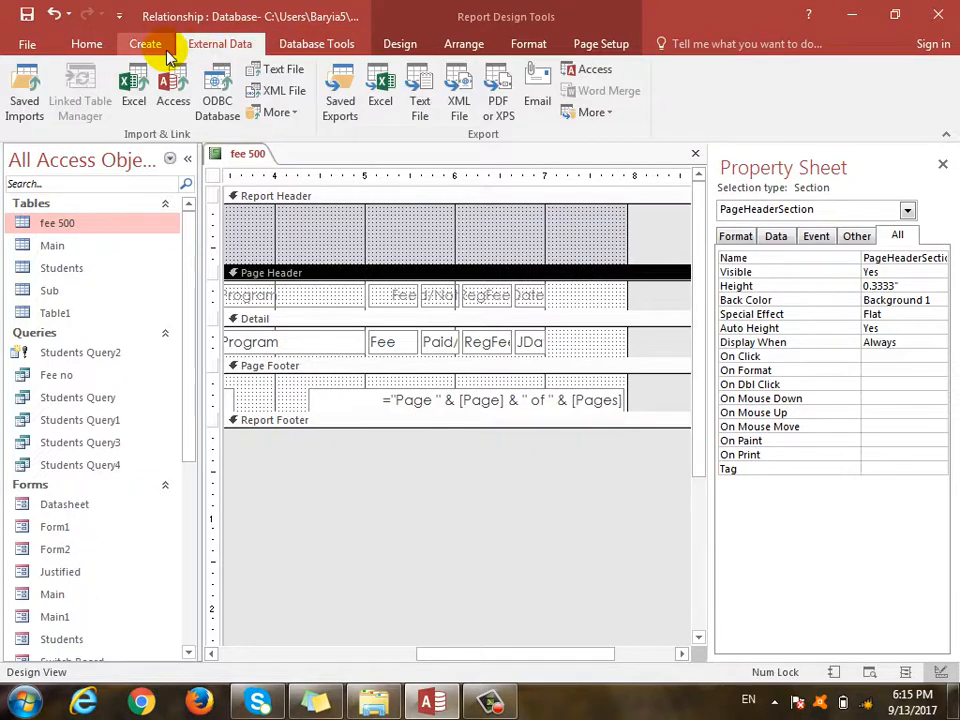
click(146, 46)
click(527, 44)
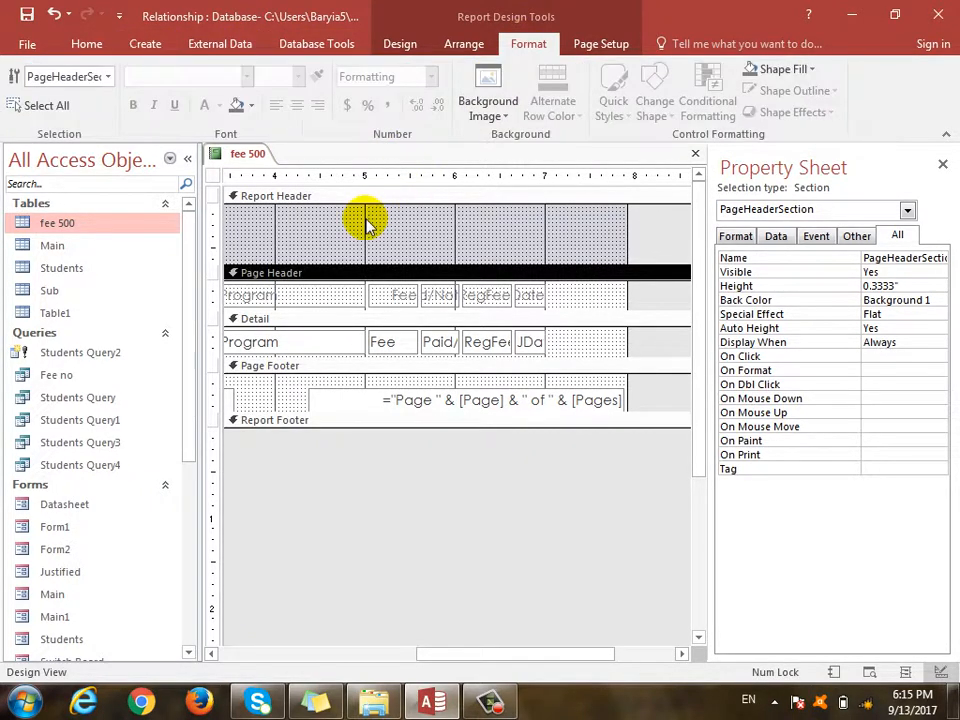
click(464, 46)
click(590, 48)
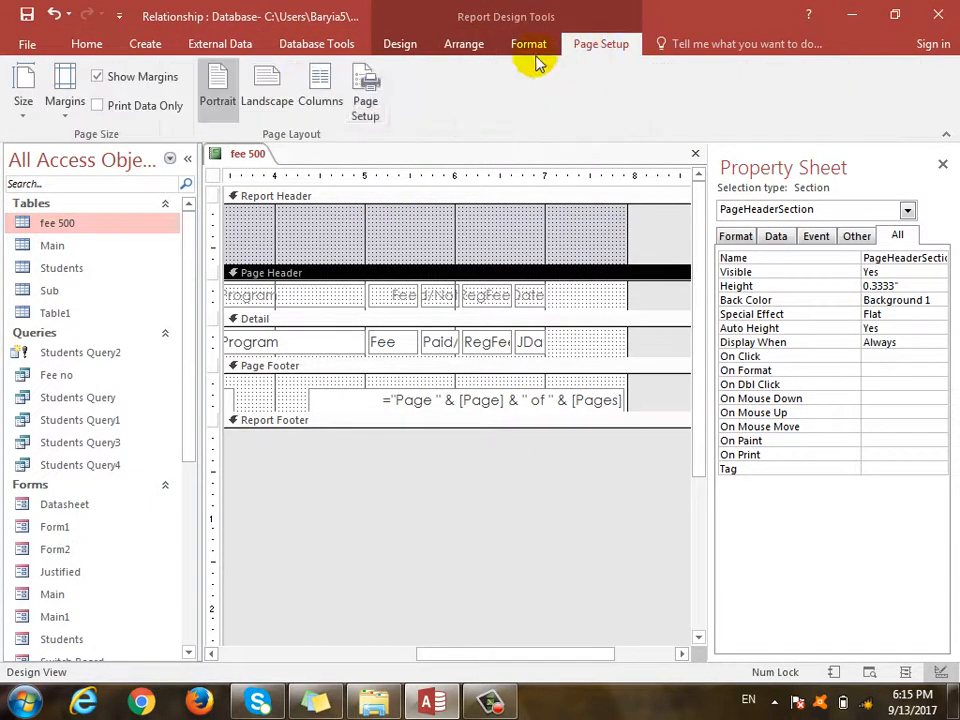
click(342, 47)
click(238, 42)
click(145, 45)
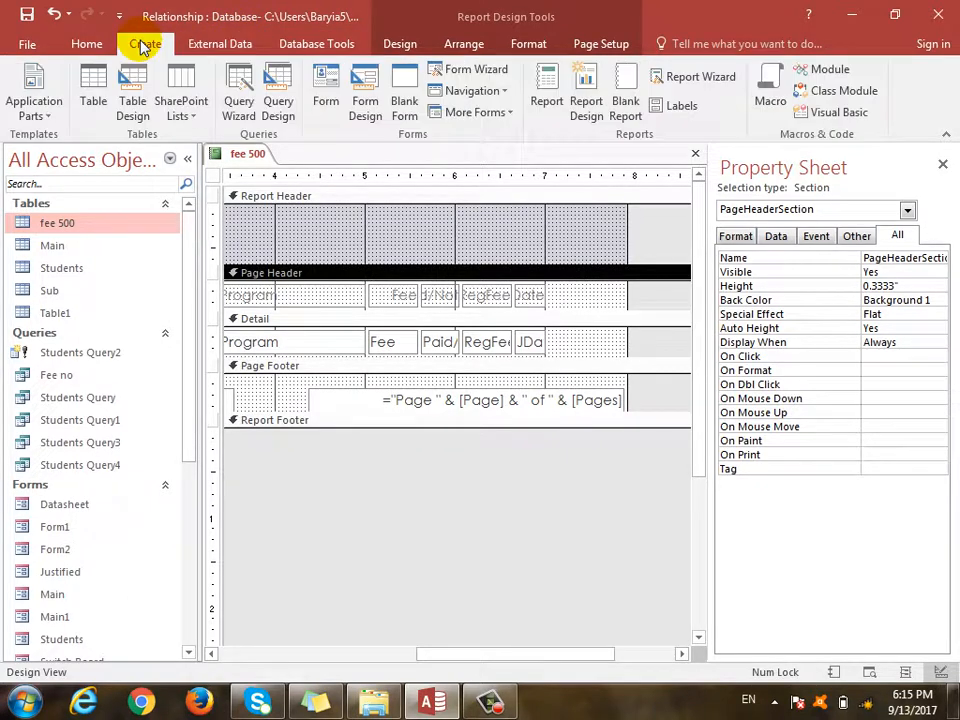
click(78, 47)
Duplicate the JDate text box in the Detail section and place the copy to the right of the original
click(565, 252)
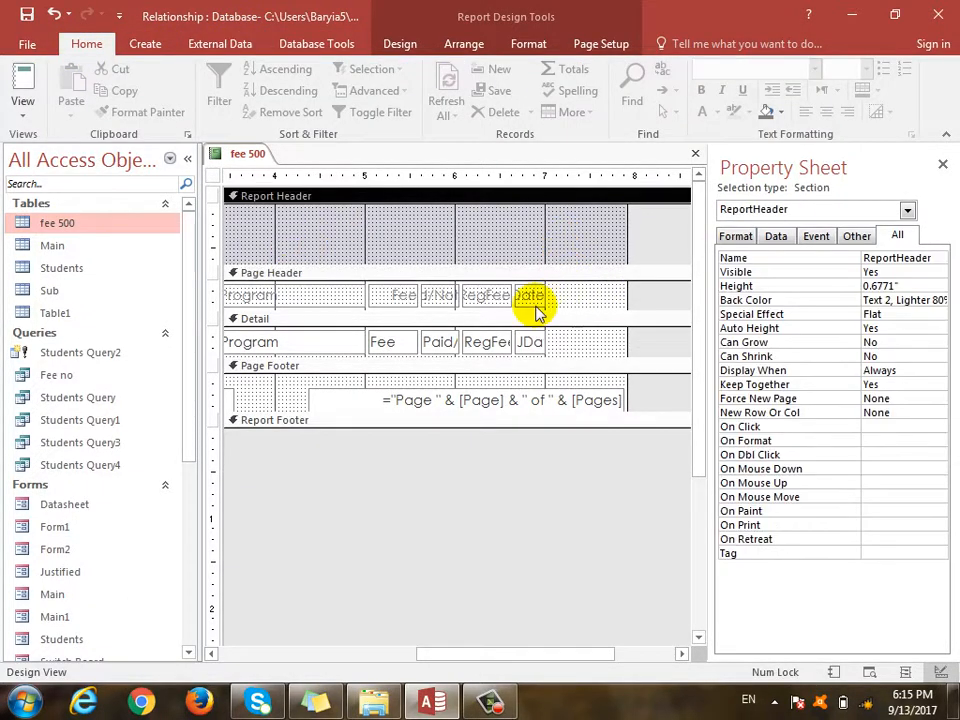
click(530, 343)
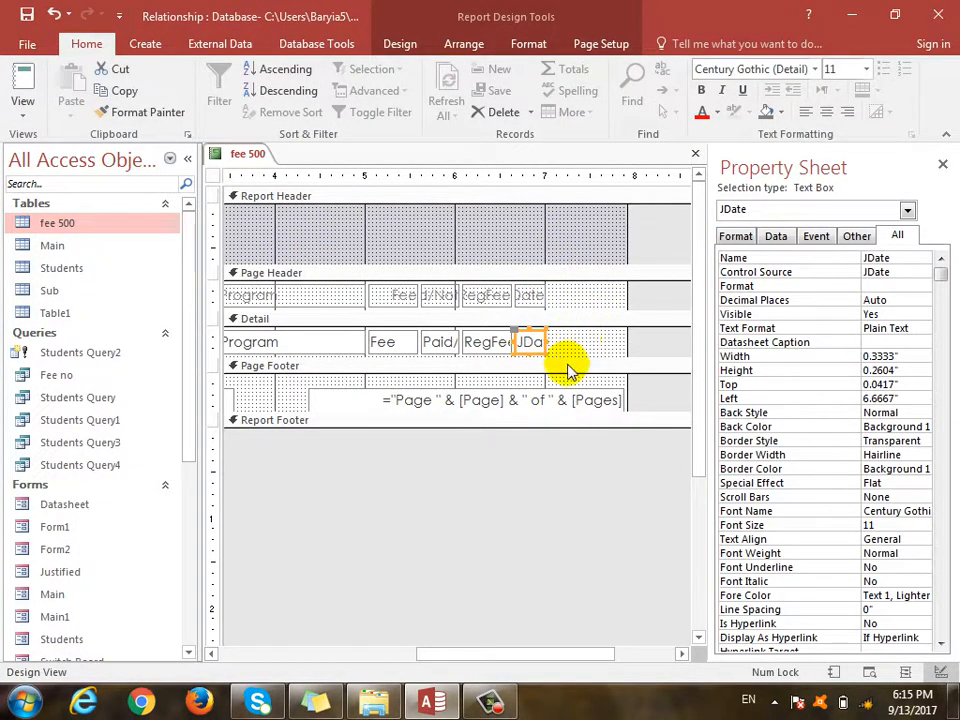
key(ctrl+c)
key(ctrl+v)
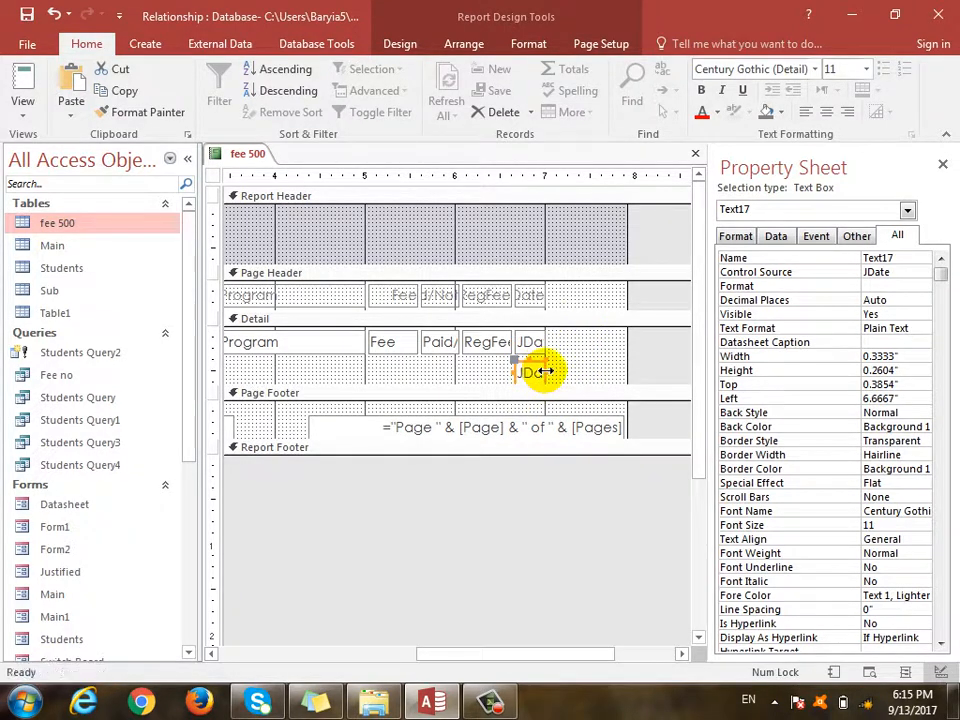
drag(525, 360, 568, 336)
Duplicate the JDate label in the Page Header, place the copy to the right of the original, and shrink the header section's height
click(529, 294)
key(ctrl+c)
key(ctrl+v)
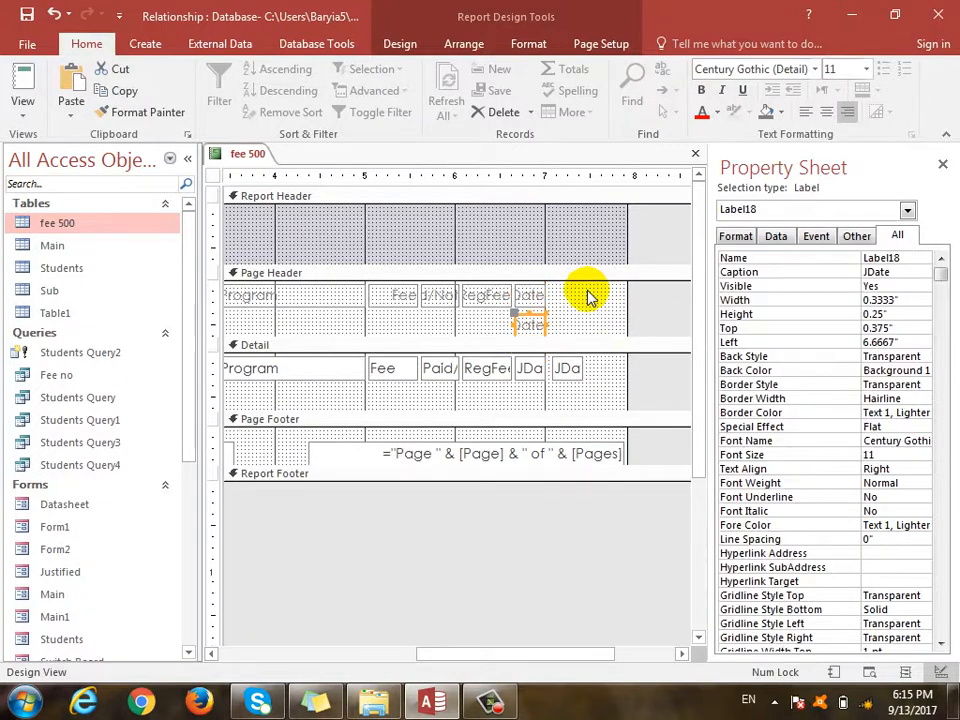
drag(537, 316, 575, 291)
drag(568, 339, 572, 317)
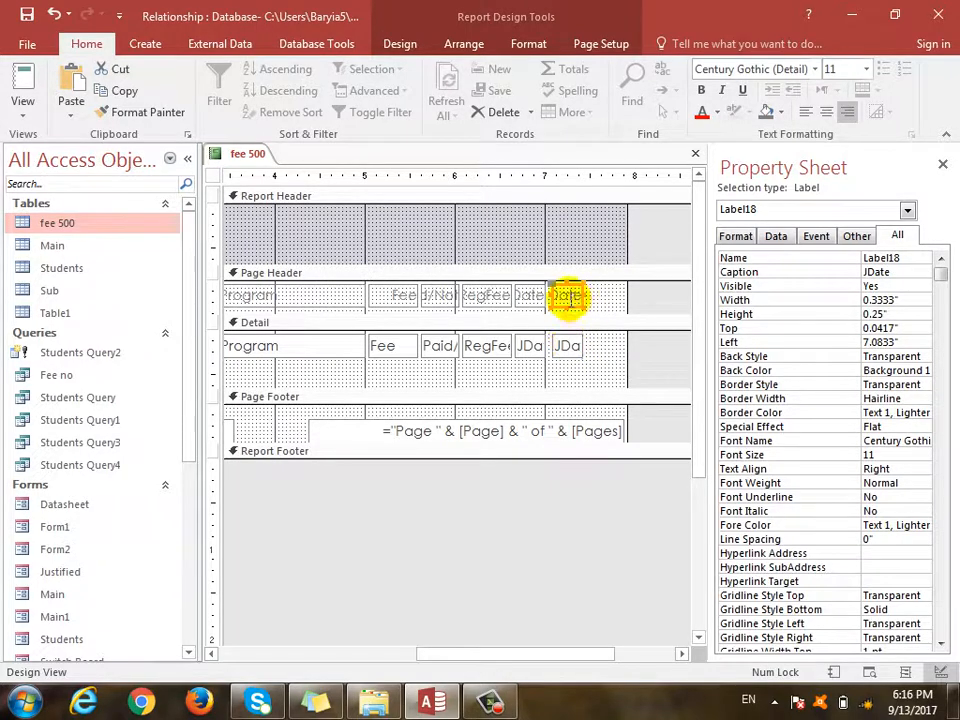
Change the caption of the copied label in the Page Header to Total
click(563, 296)
key(ctrl+a)
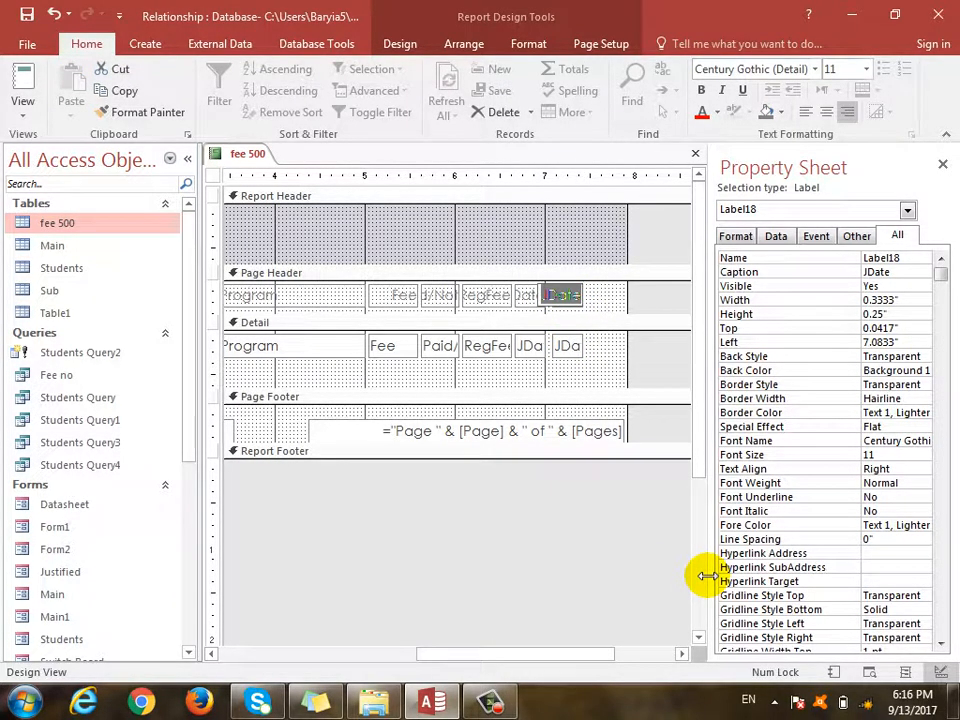
text(Total)
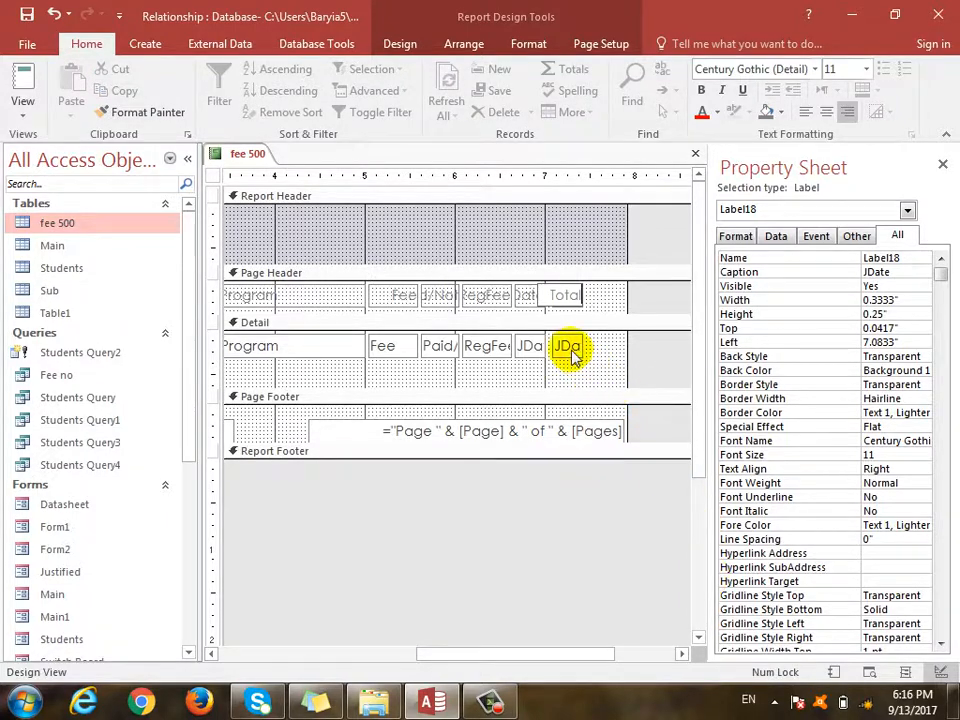
Widen the copied JDate text box in the Detail section to about 0.75" and set its expression to =[fee]+[regfee]
click(570, 352)
drag(583, 347, 620, 354)
key(F2)
text(=)
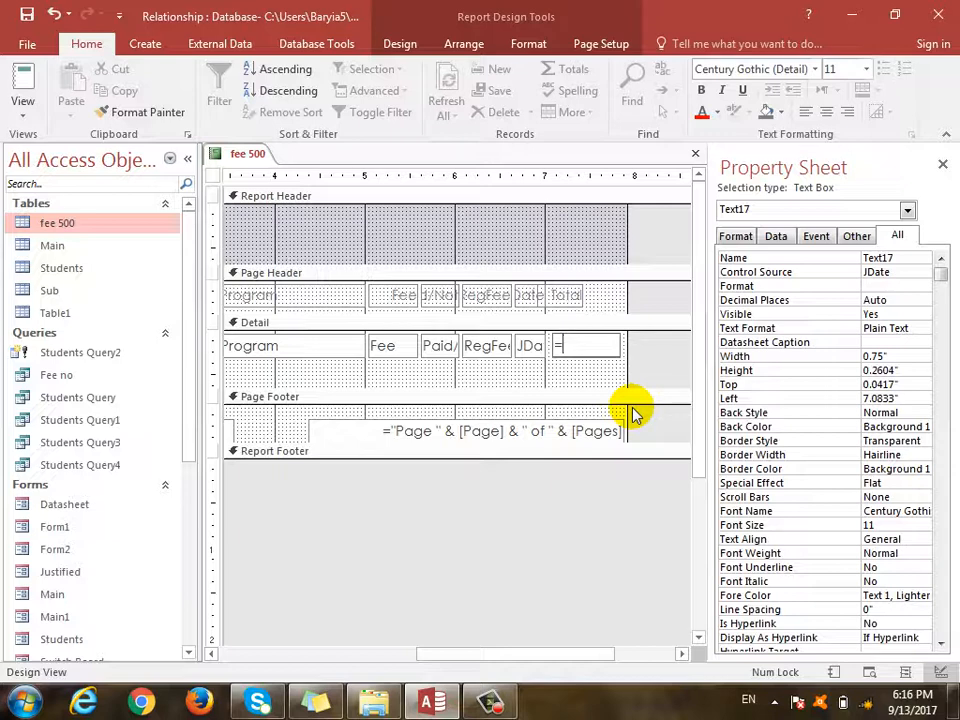
text(fee]+[regfee)
key(Return)
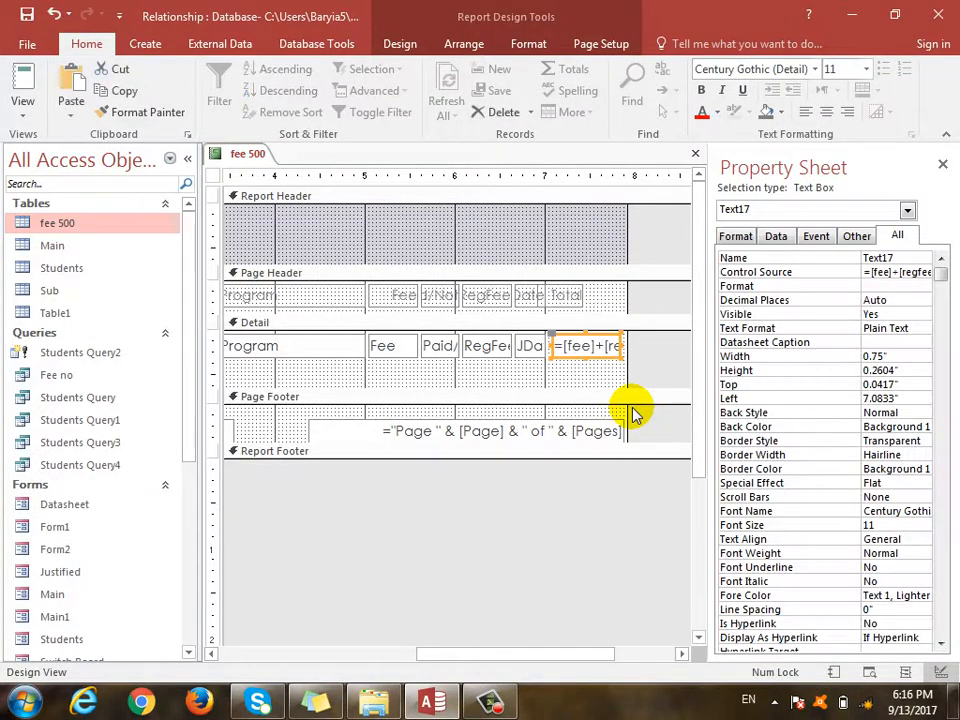
Examine the Total column of the fee 500 report in Print Preview, and return to Design View
click(24, 108)
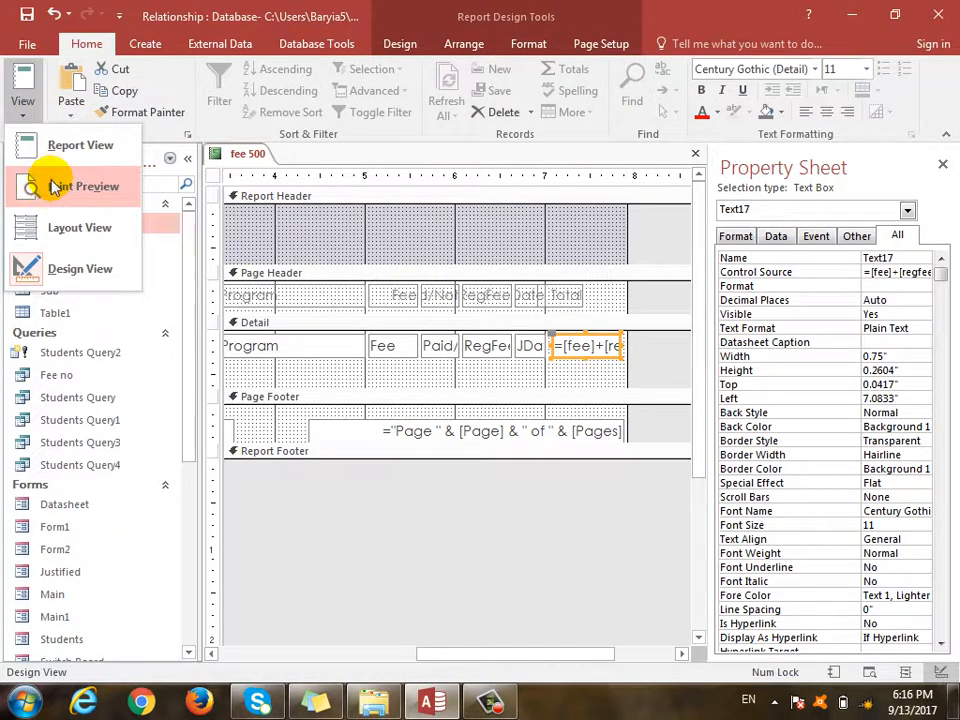
click(56, 186)
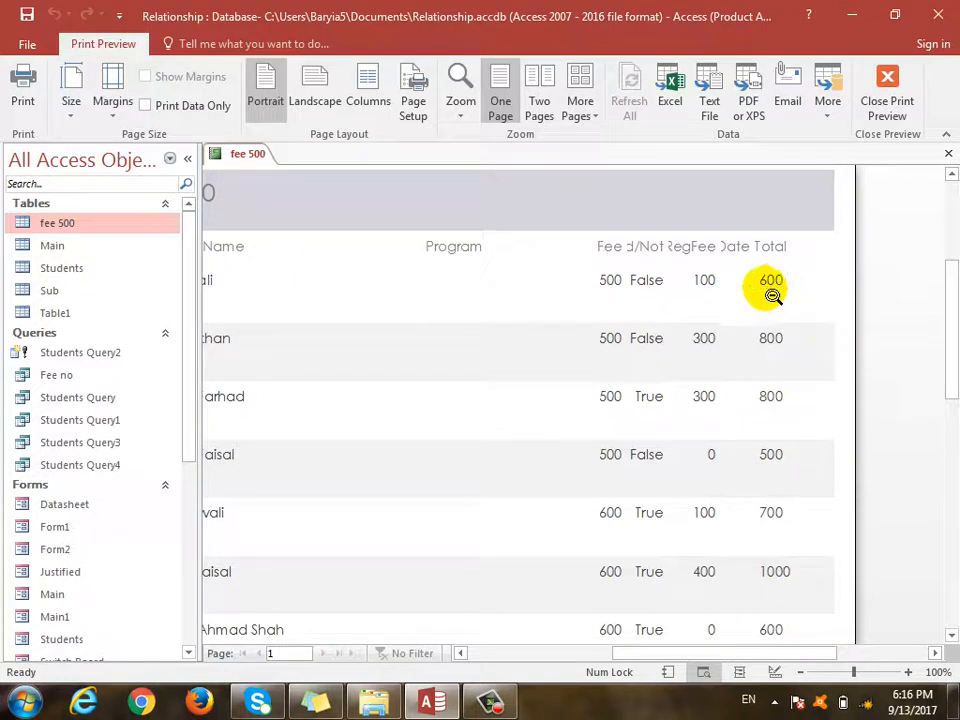
scroll(729, 446, down, 5)
scroll(735, 479, up, 2)
scroll(735, 479, down, 2)
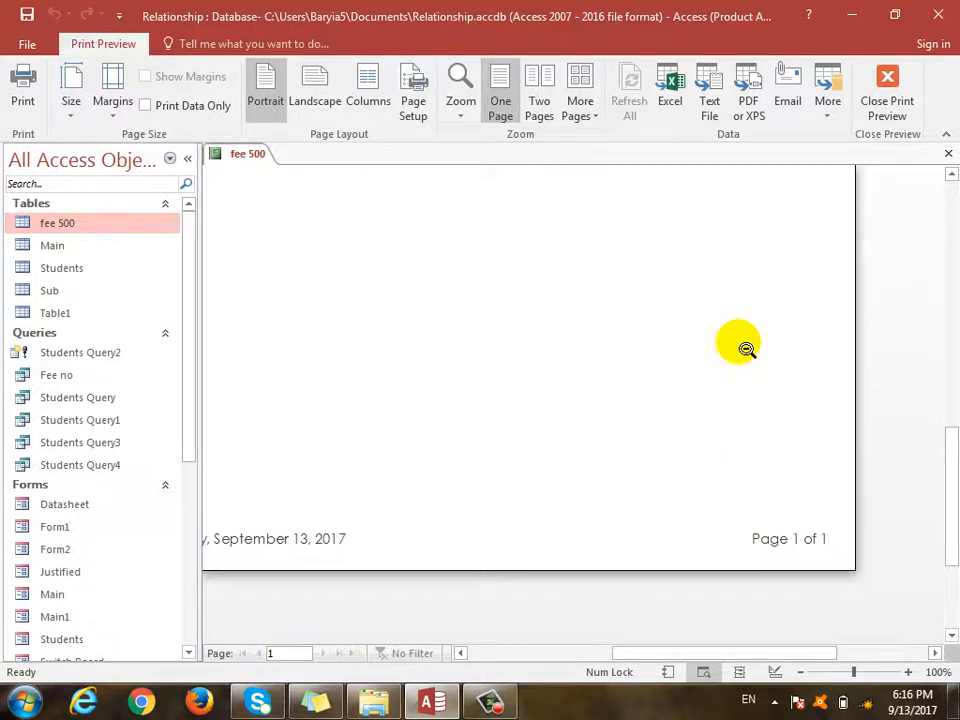
click(887, 101)
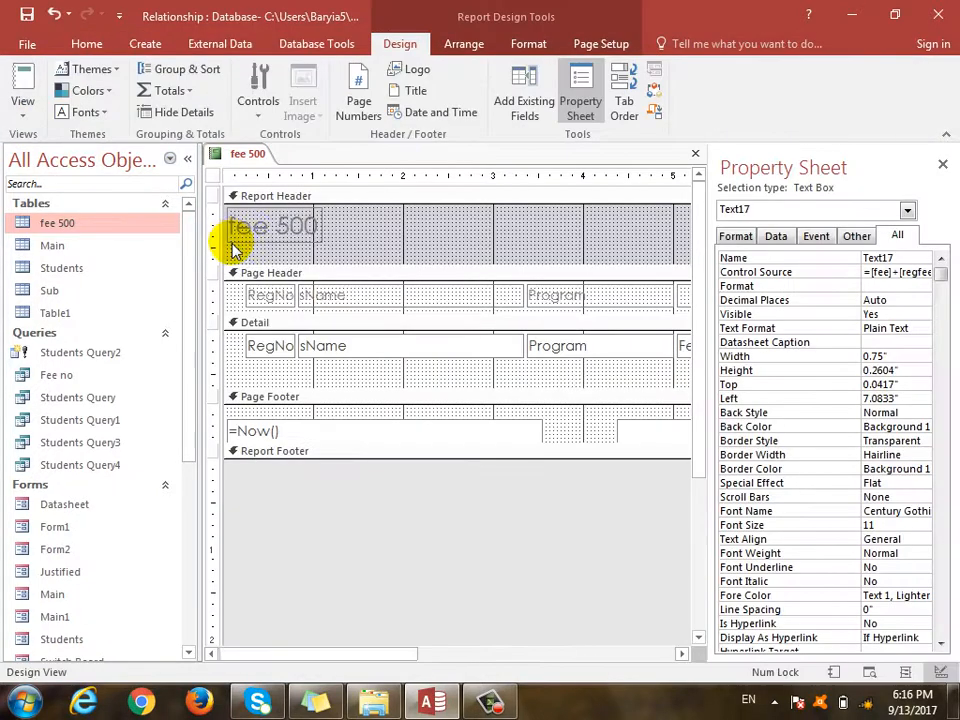
click(22, 105)
click(62, 272)
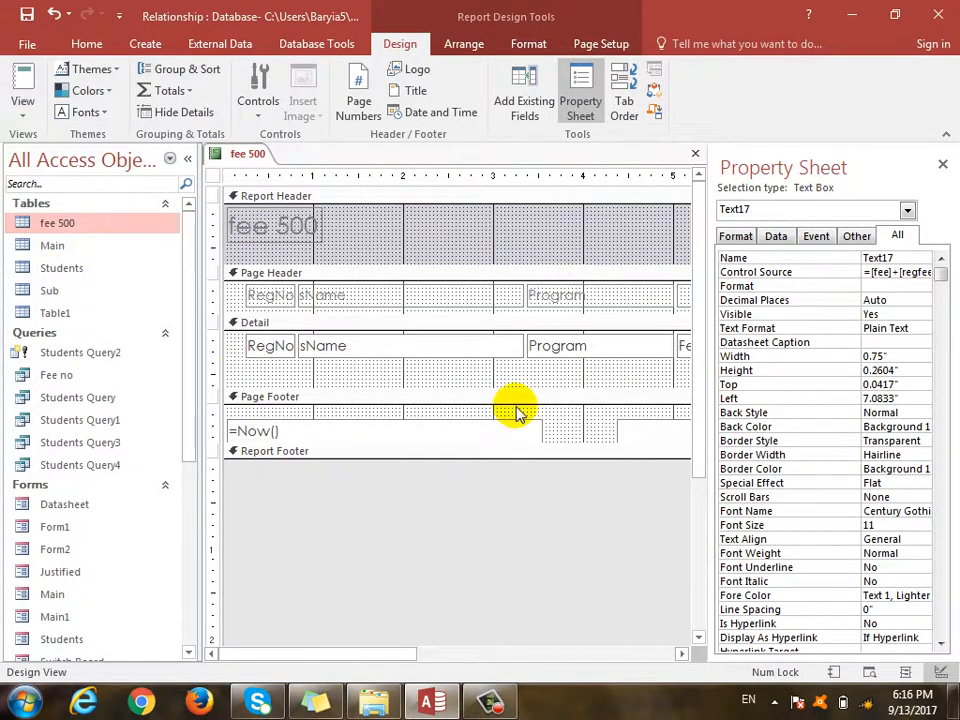
Narrow the page number text box in the Page Footer to about 1.7" by pulling in its right edge
drag(413, 658, 650, 665)
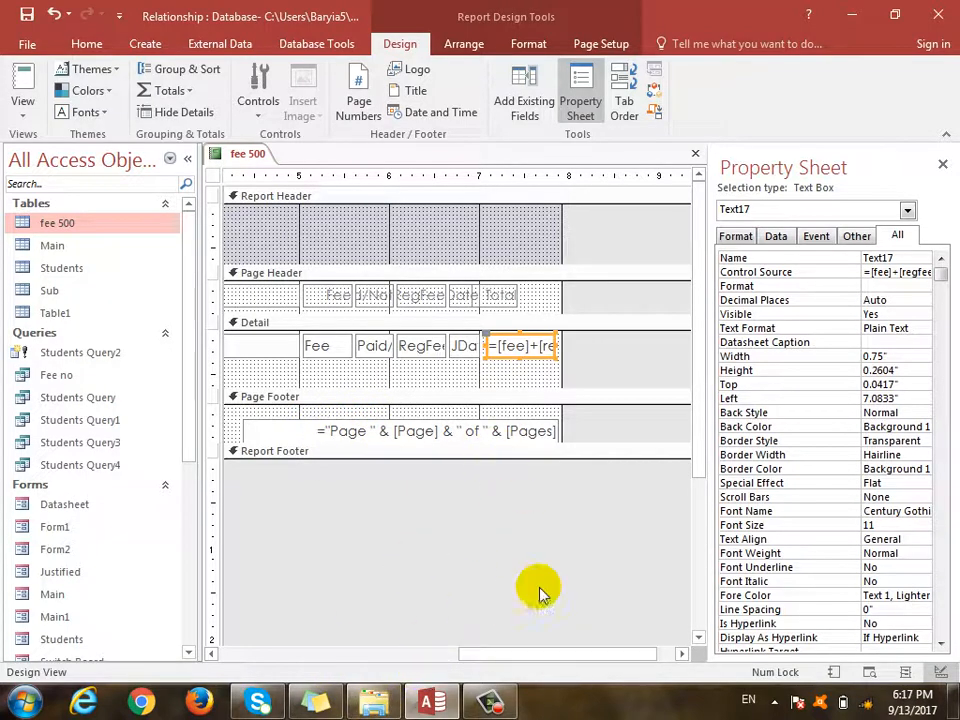
mouse_move(574, 654)
mouse_down()
mouse_move(445, 652)
mouse_move(574, 652)
mouse_up()
click(532, 431)
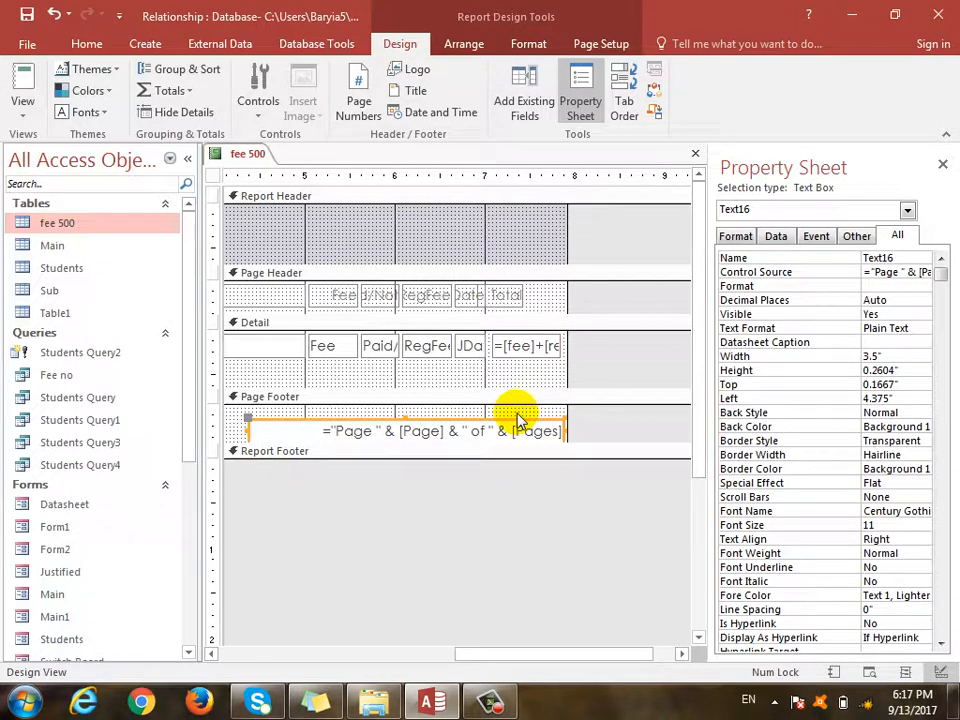
click(512, 412)
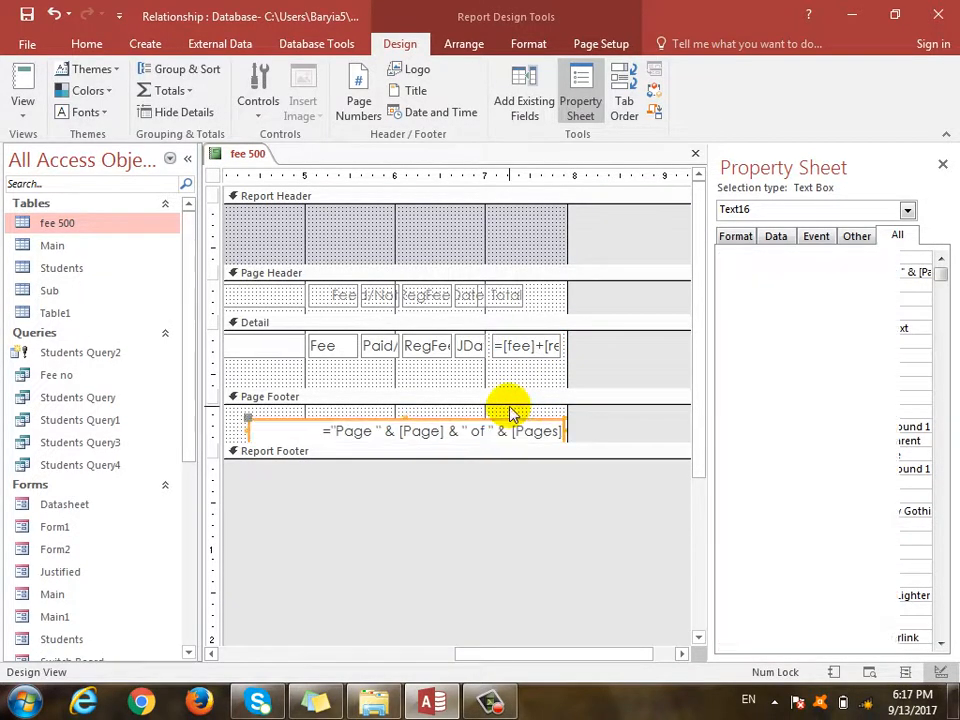
click(510, 425)
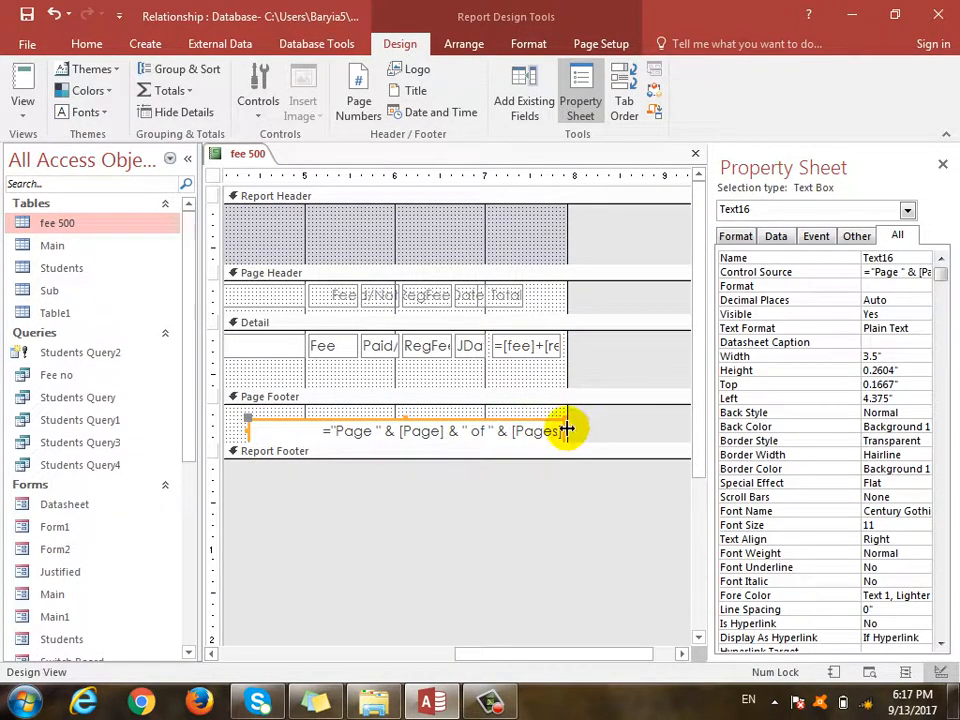
drag(567, 429, 564, 430)
click(548, 429)
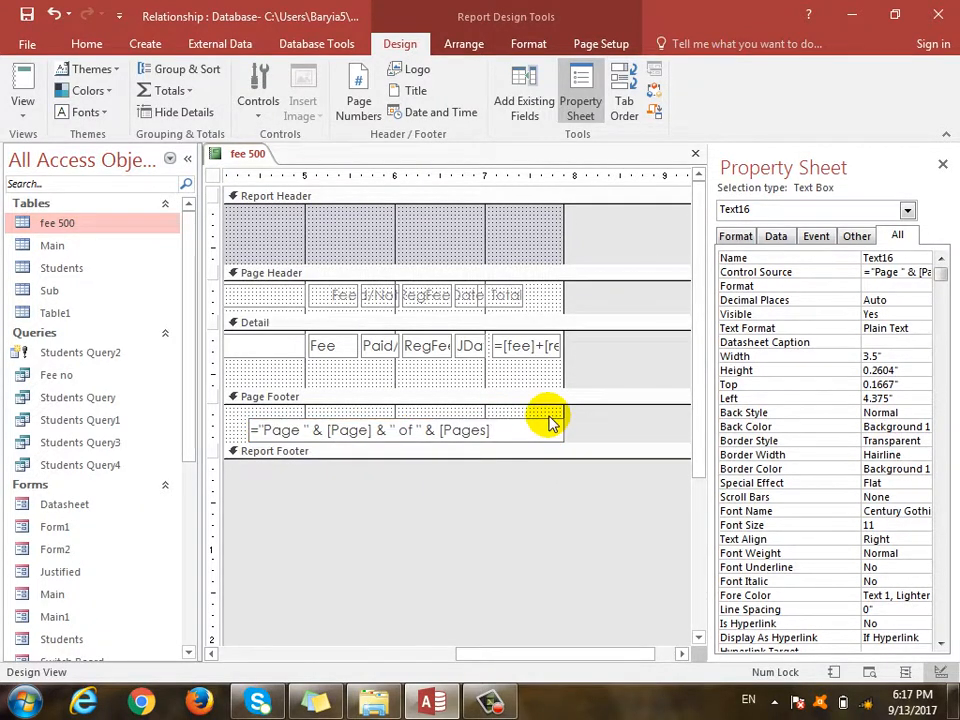
click(552, 417)
click(556, 431)
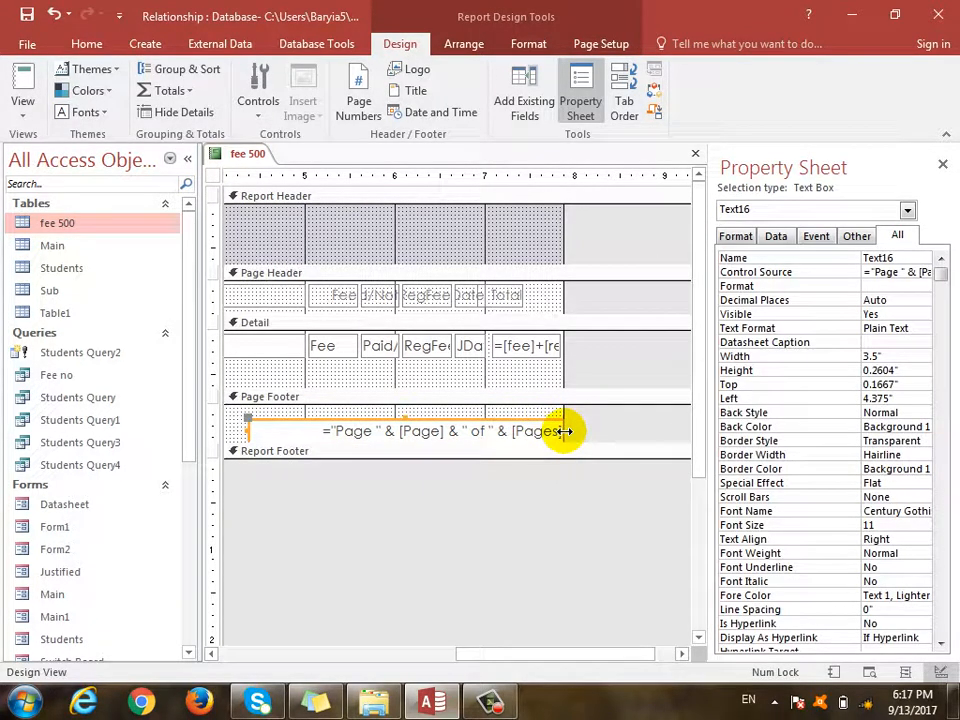
drag(565, 431, 403, 431)
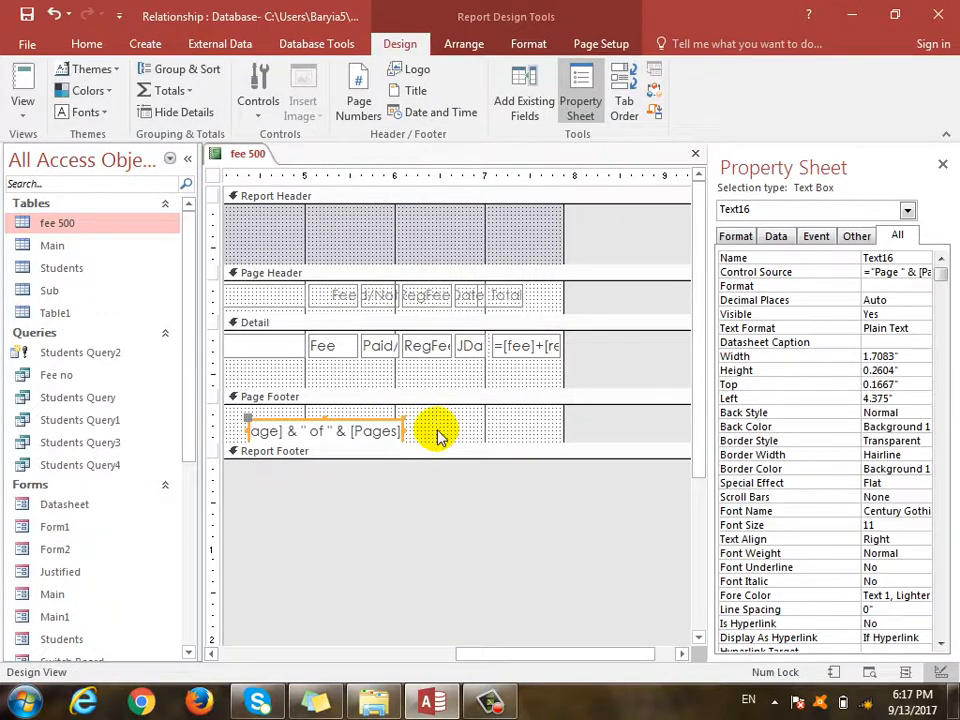
click(437, 433)
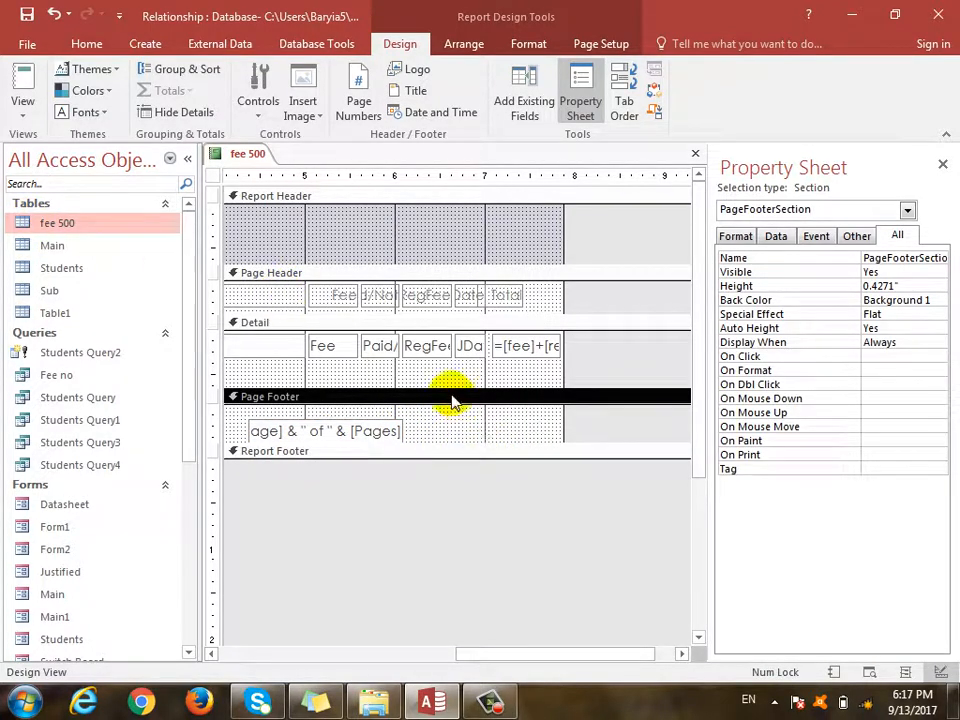
Duplicate the page number text box, place the copy to its right in the Page Footer, and set its expression to =sum(fee)
click(375, 430)
key(ctrl+c)
key(ctrl+v)
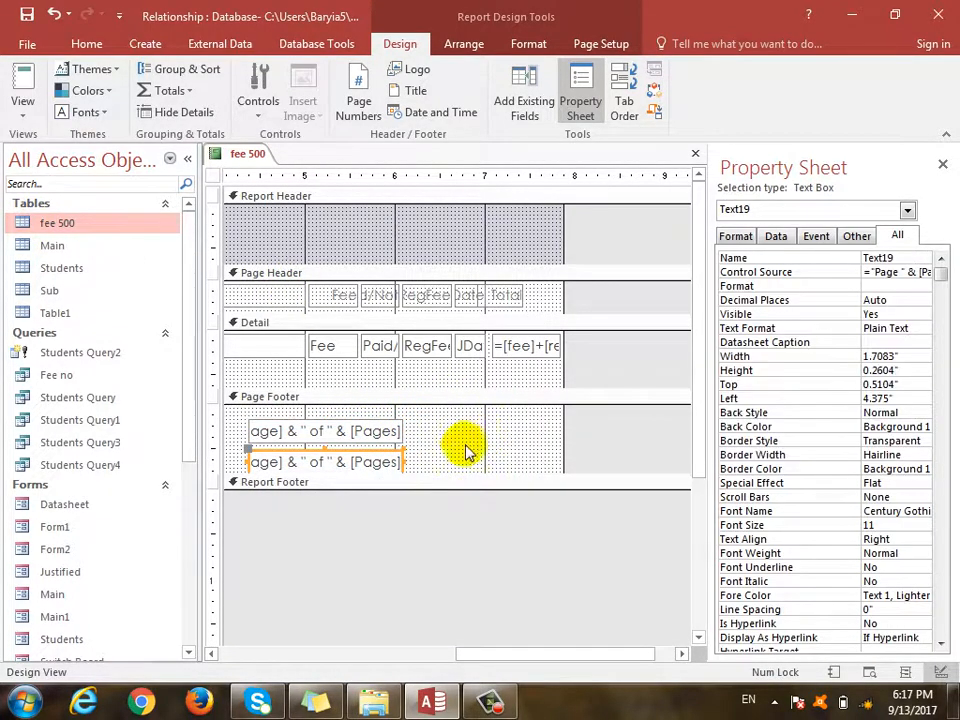
drag(368, 452, 530, 422)
text(=)
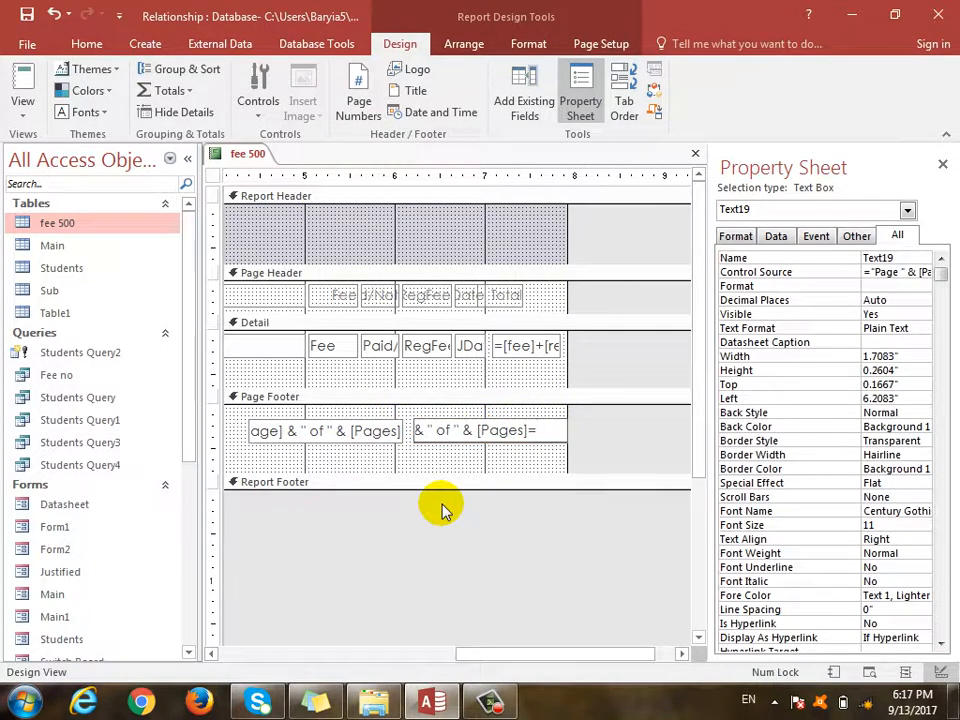
key(ctrl+a)
text(=)
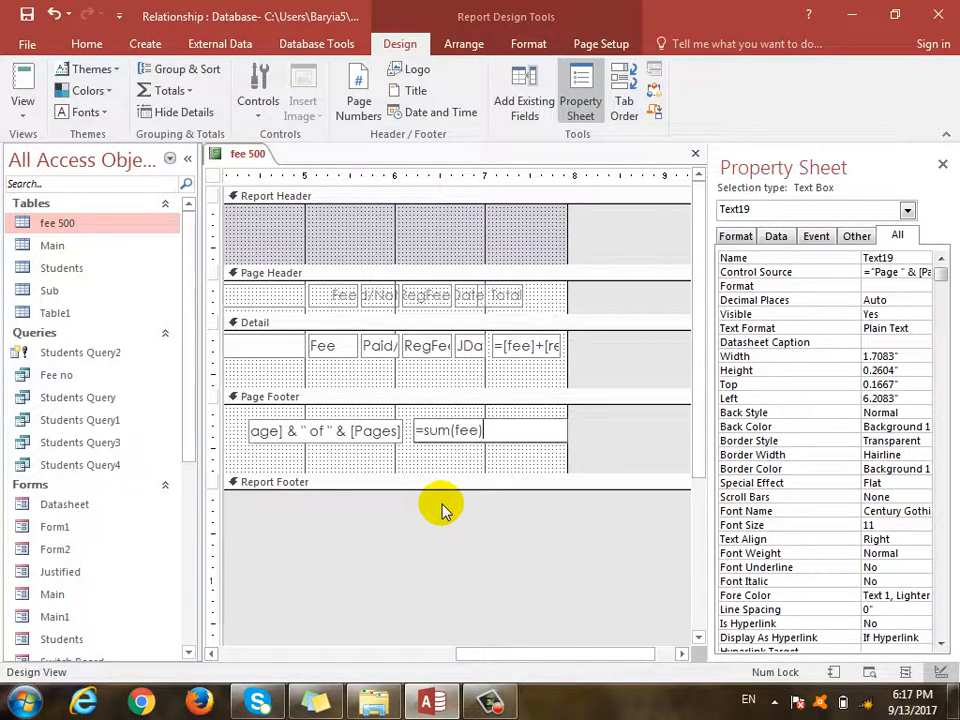
text(sum(fee))
click(482, 466)
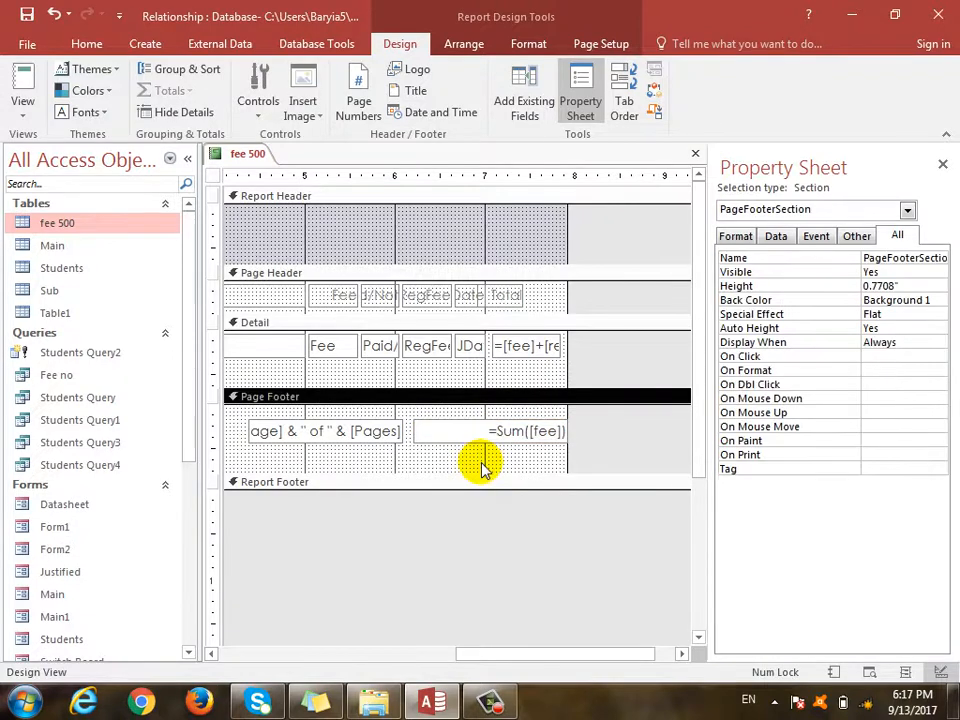
Examine the fee sum in the page footer in Print Preview, and return to Design View
click(24, 108)
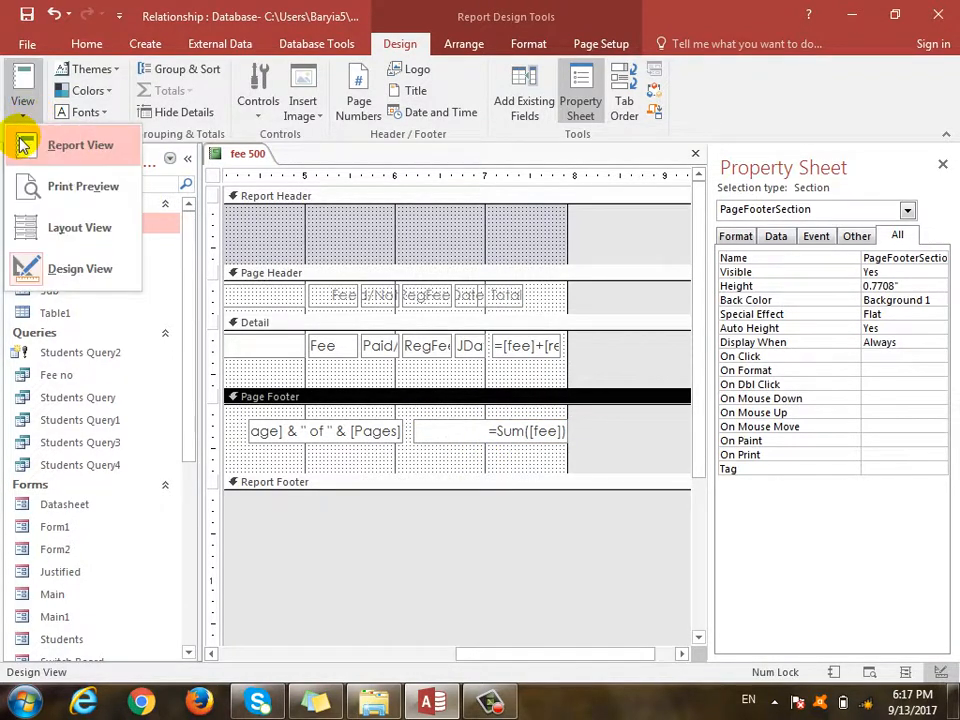
click(60, 187)
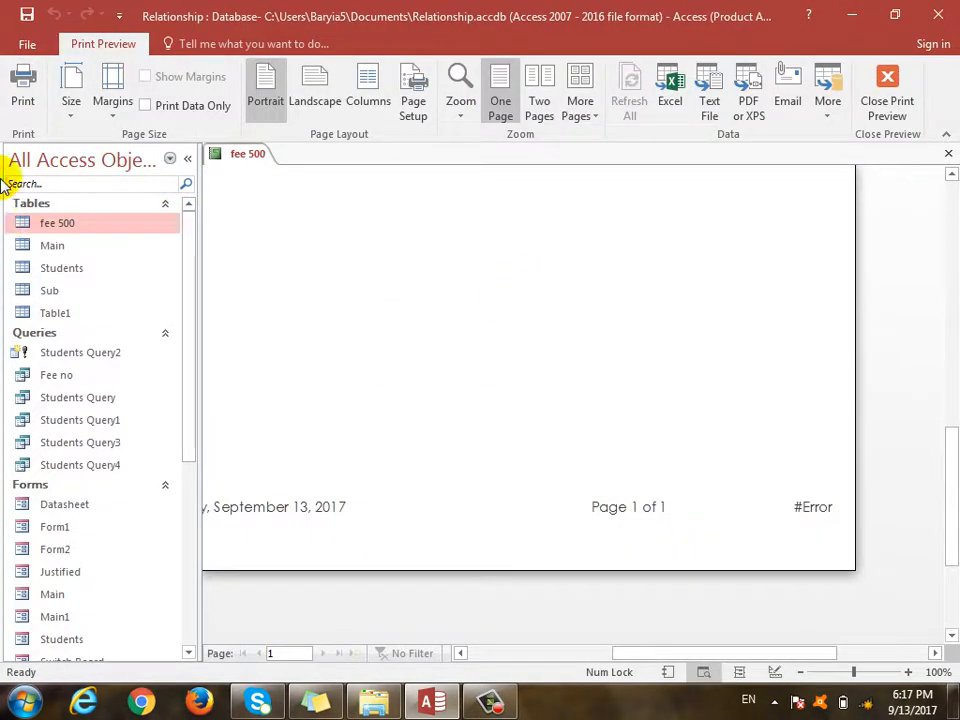
key(Escape)
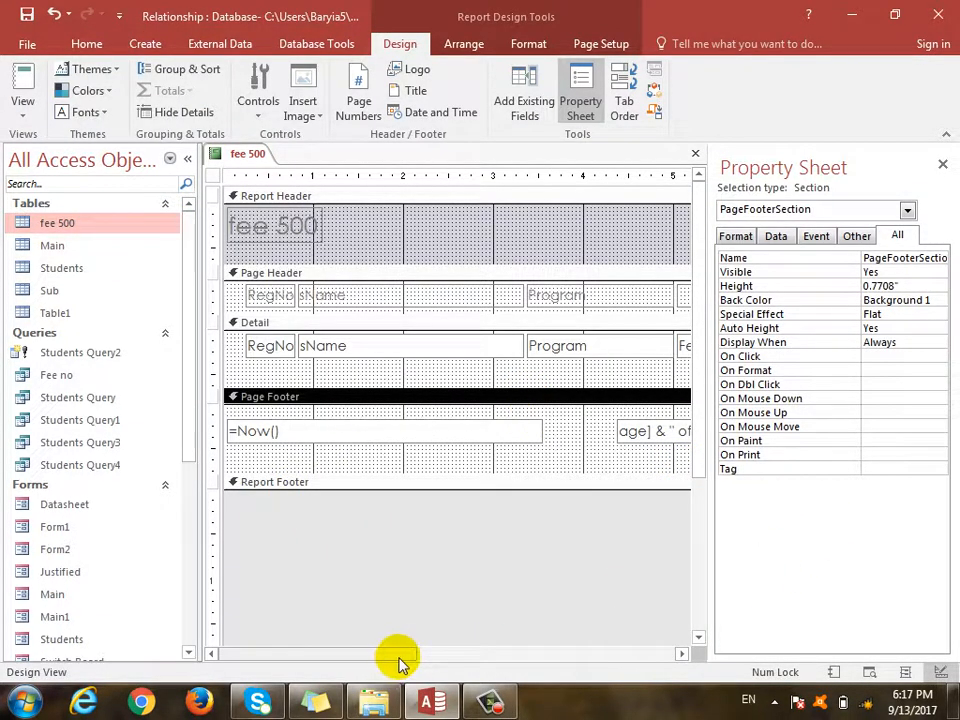
drag(399, 655, 639, 655)
click(484, 431)
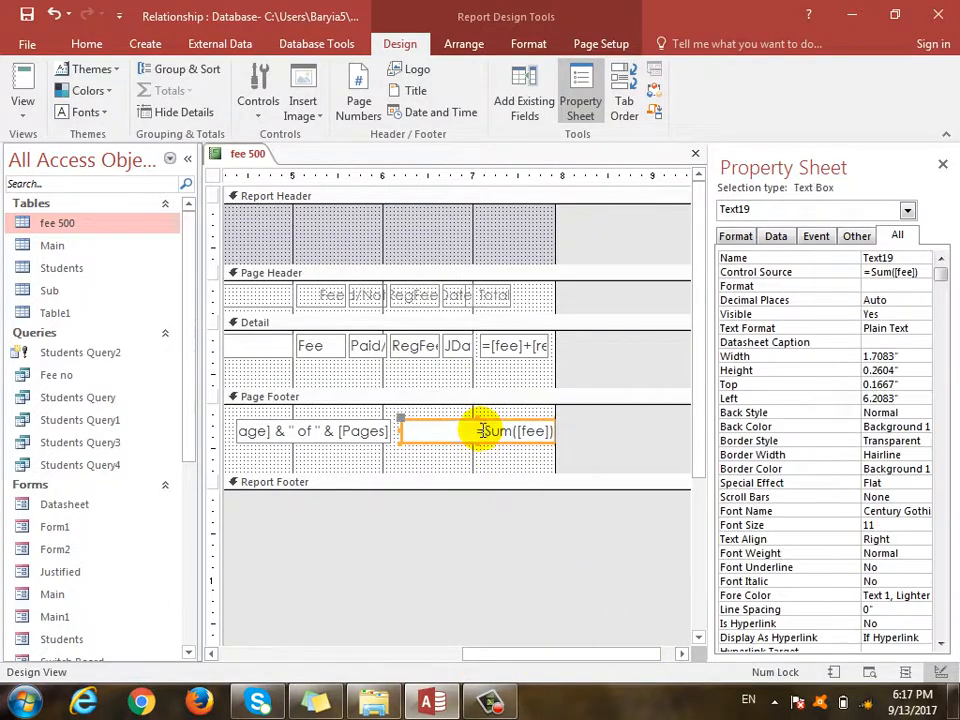
text(=)
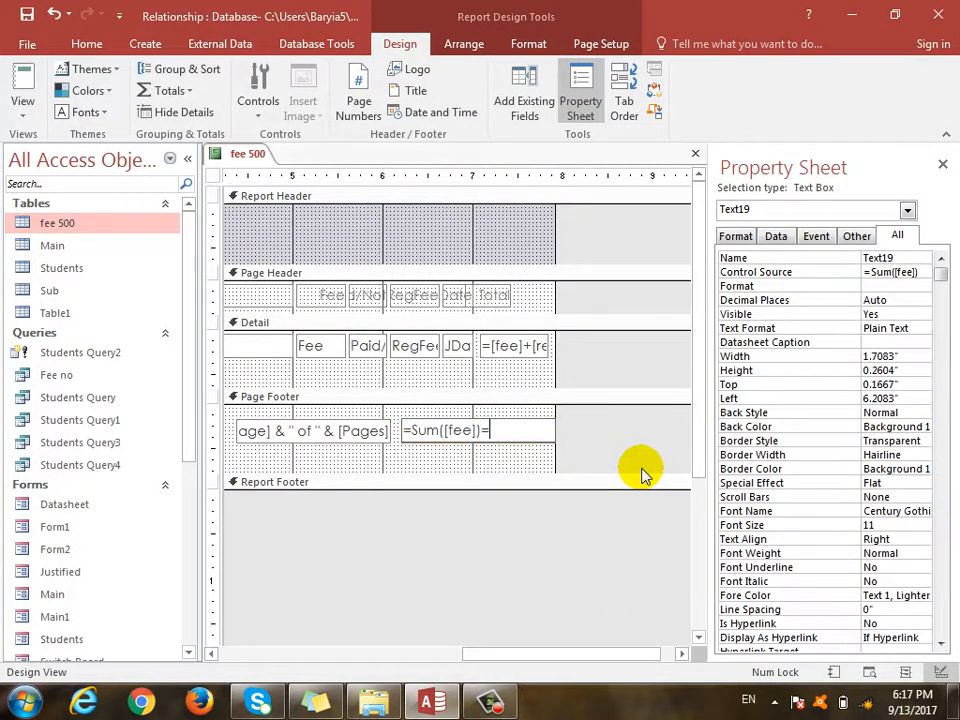
key(Return)
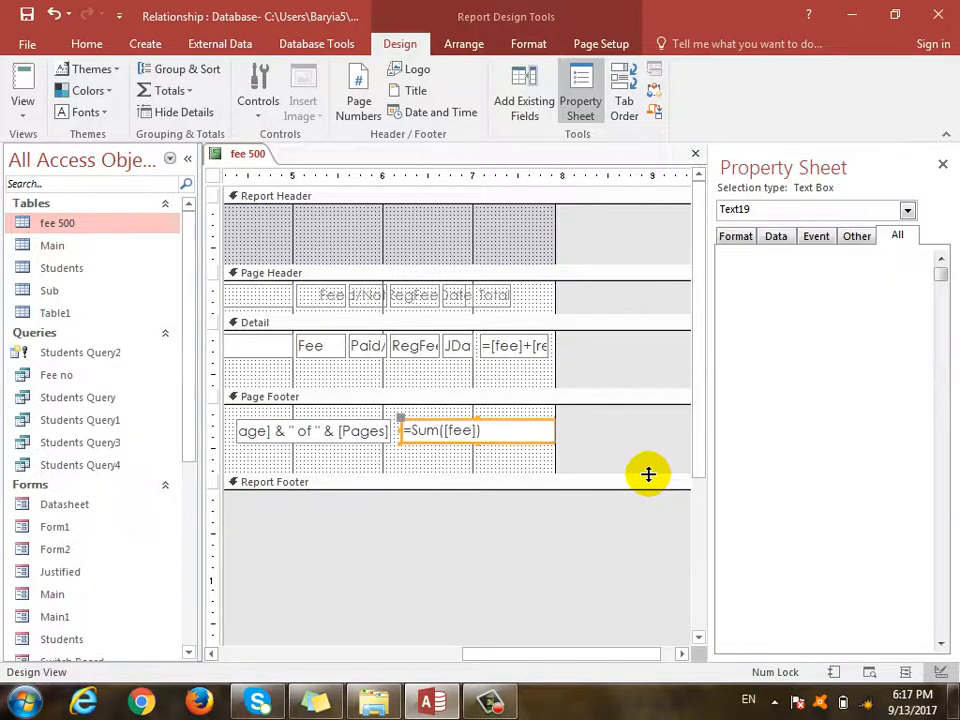
key(F2)
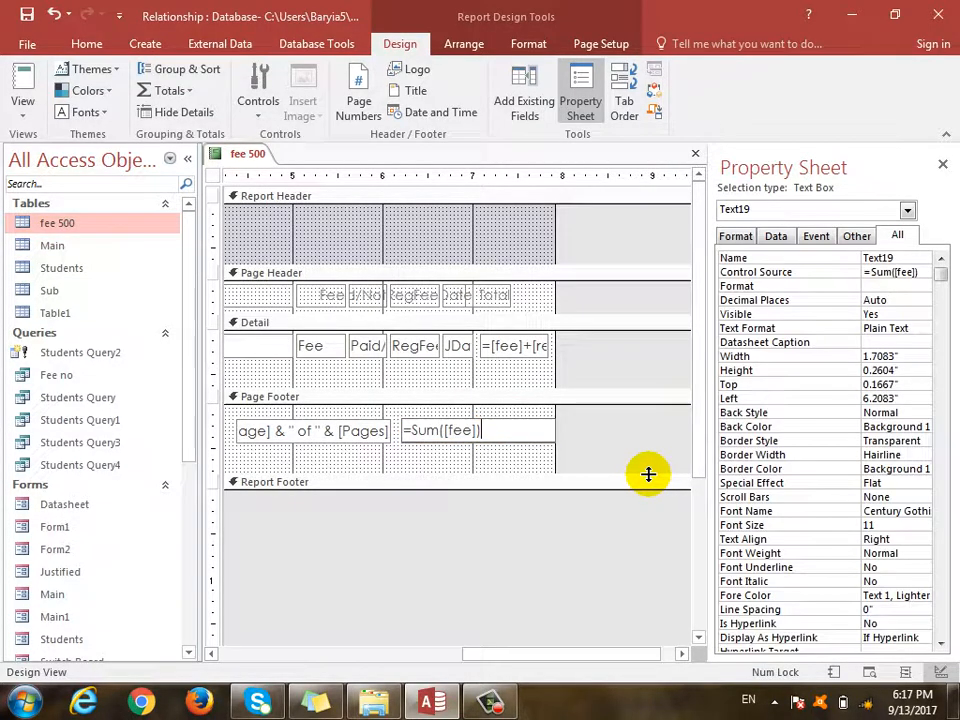
key(Return)
Examine the Total column and the footer sum in Report View, and return to Design View
key(F5)
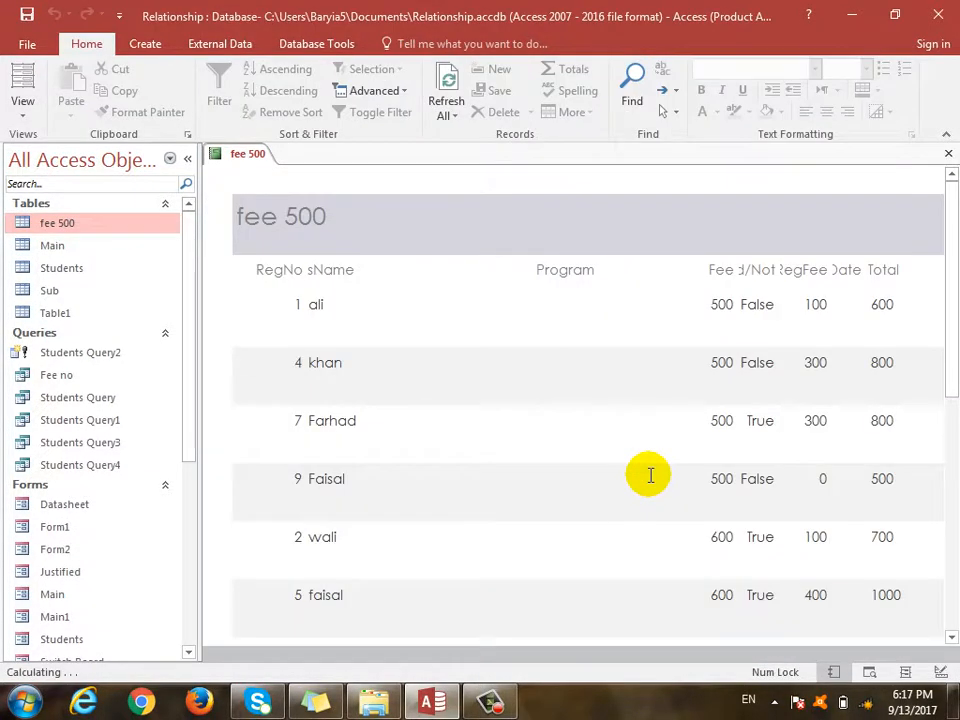
scroll(565, 672, down, 1)
scroll(560, 668, down, 3)
scroll(560, 656, up, 2)
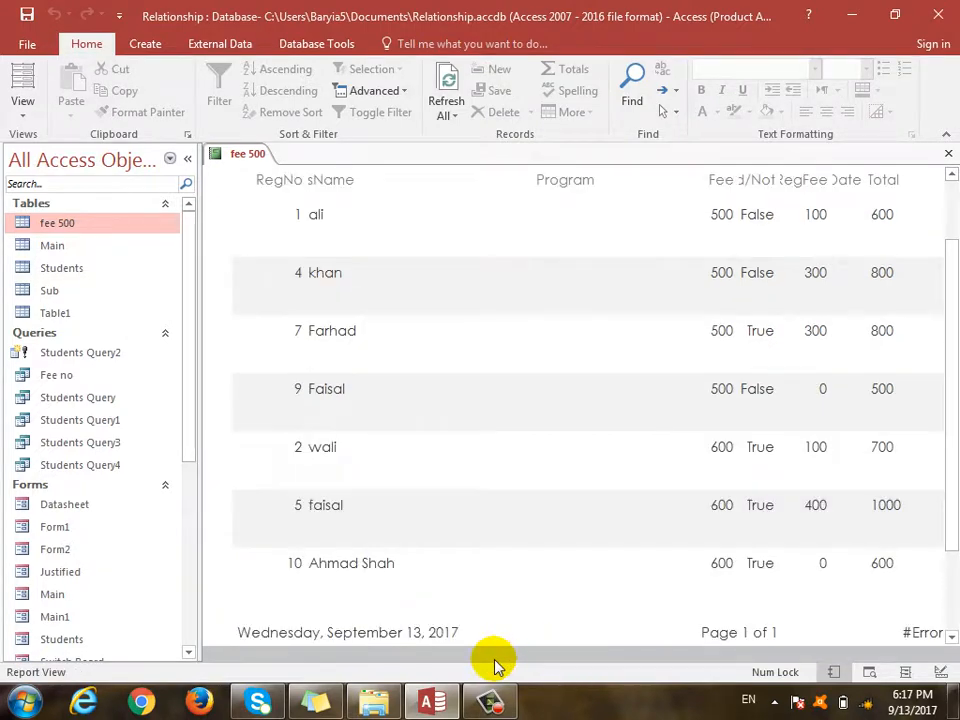
scroll(776, 617, up, 2)
scroll(776, 617, down, 3)
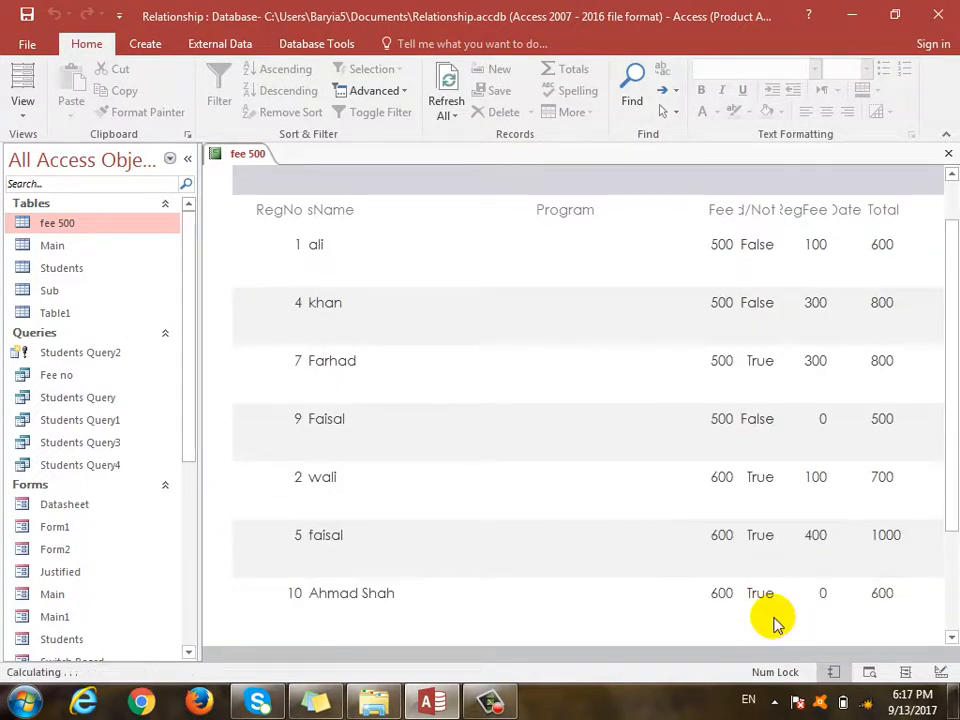
key(ctrl+comma)
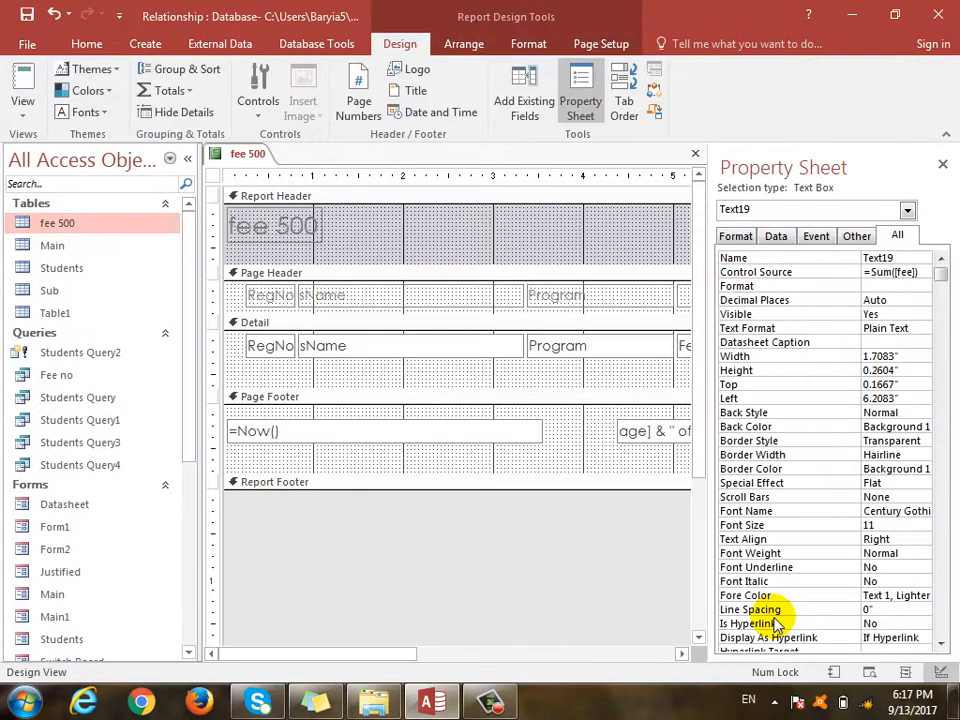
click(649, 437)
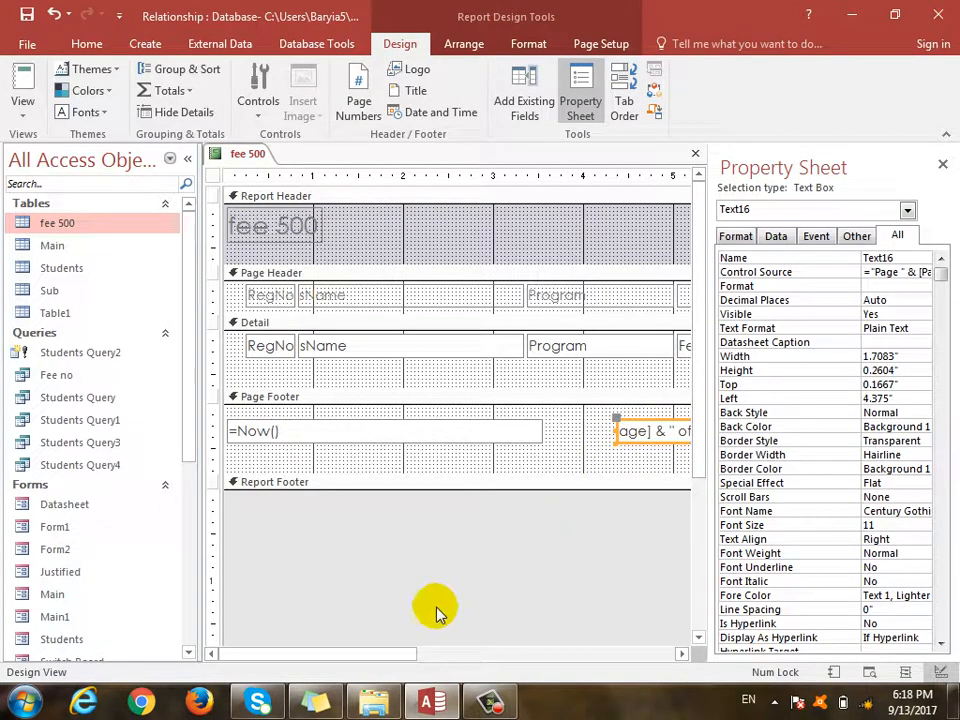
drag(418, 657, 606, 656)
click(568, 429)
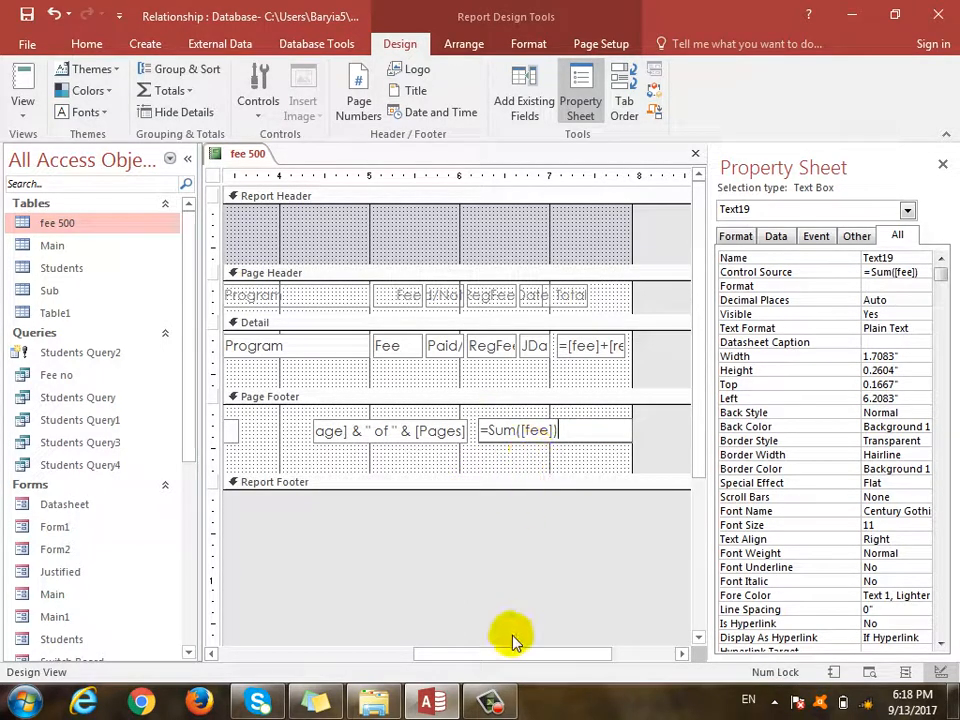
click(489, 703)
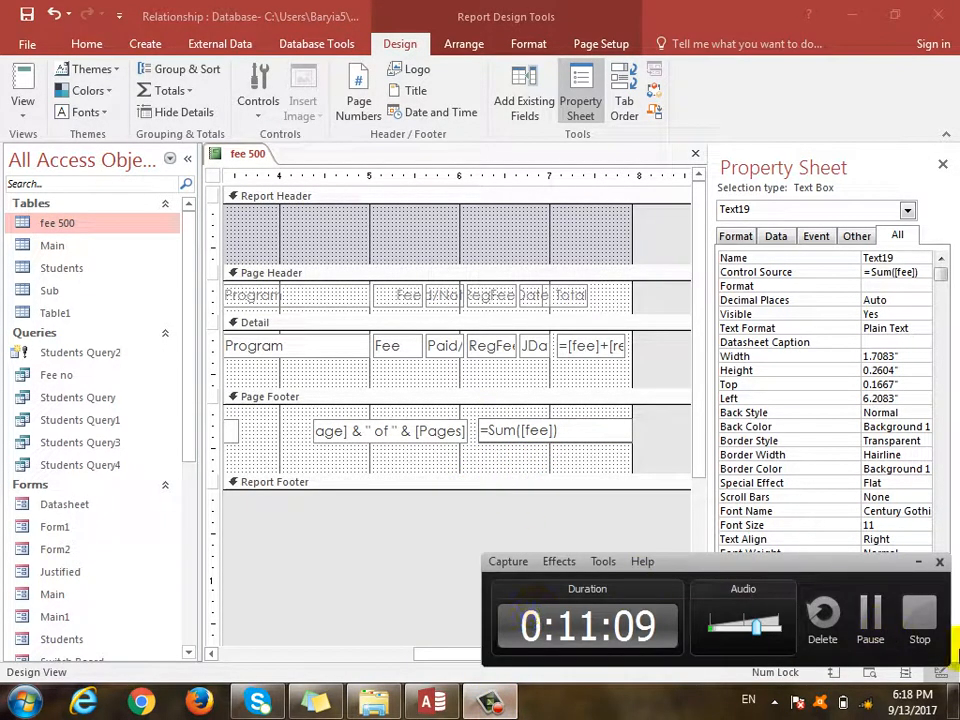
click(884, 636)
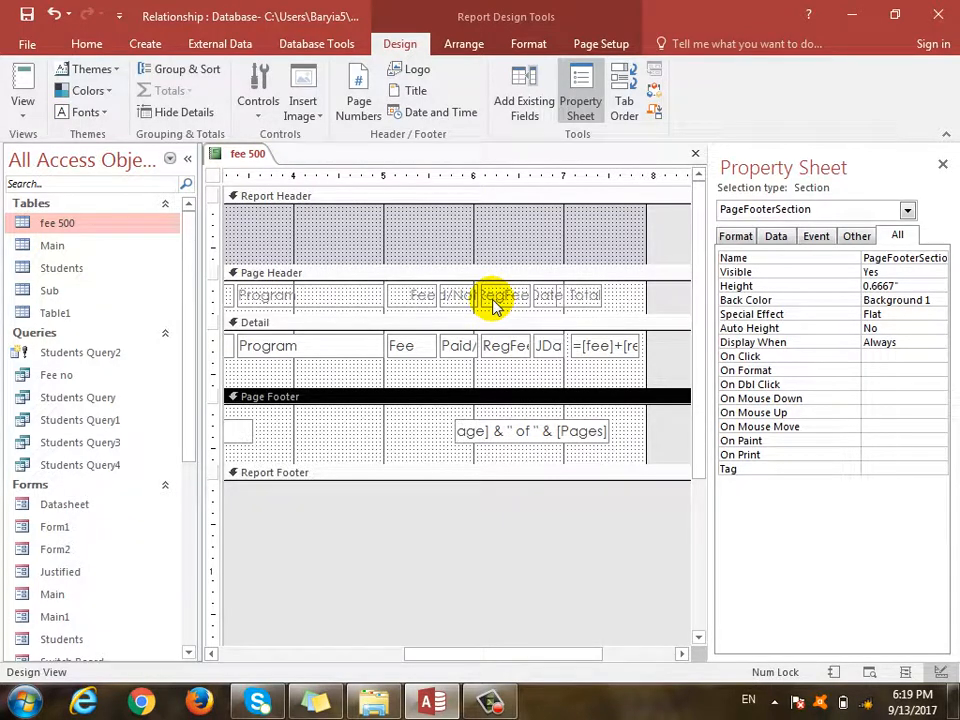
Close the fee 500 report with its changes saved, and look briefly at the fee 500 table
click(695, 154)
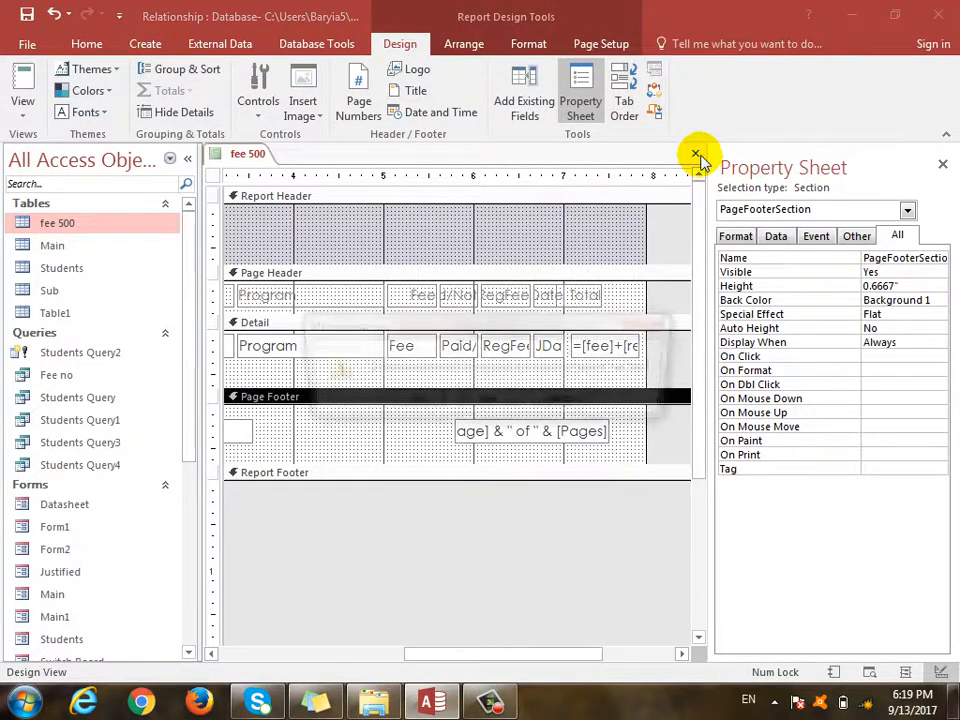
click(405, 400)
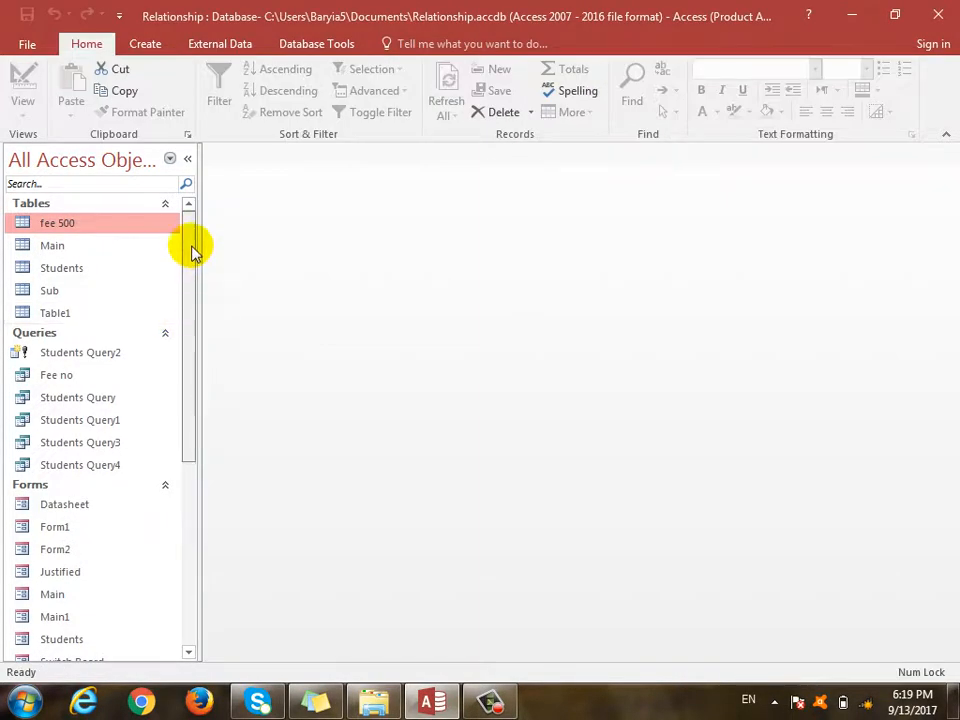
double_click(40, 221)
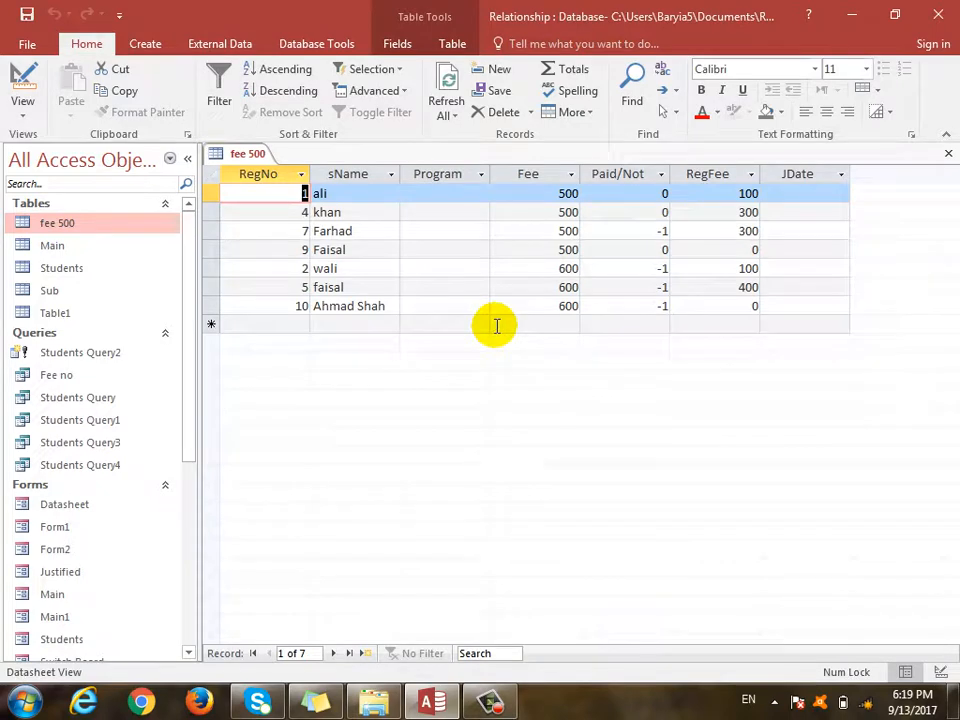
click(947, 153)
Open the Fee no query and switch it to Design View
double_click(24, 376)
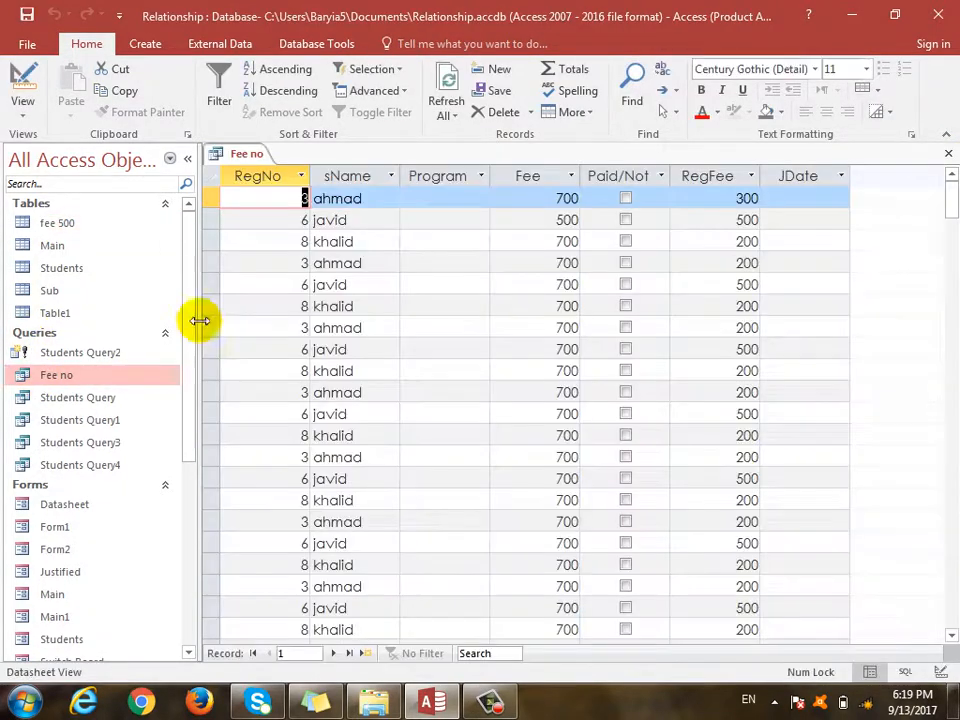
click(20, 106)
click(68, 227)
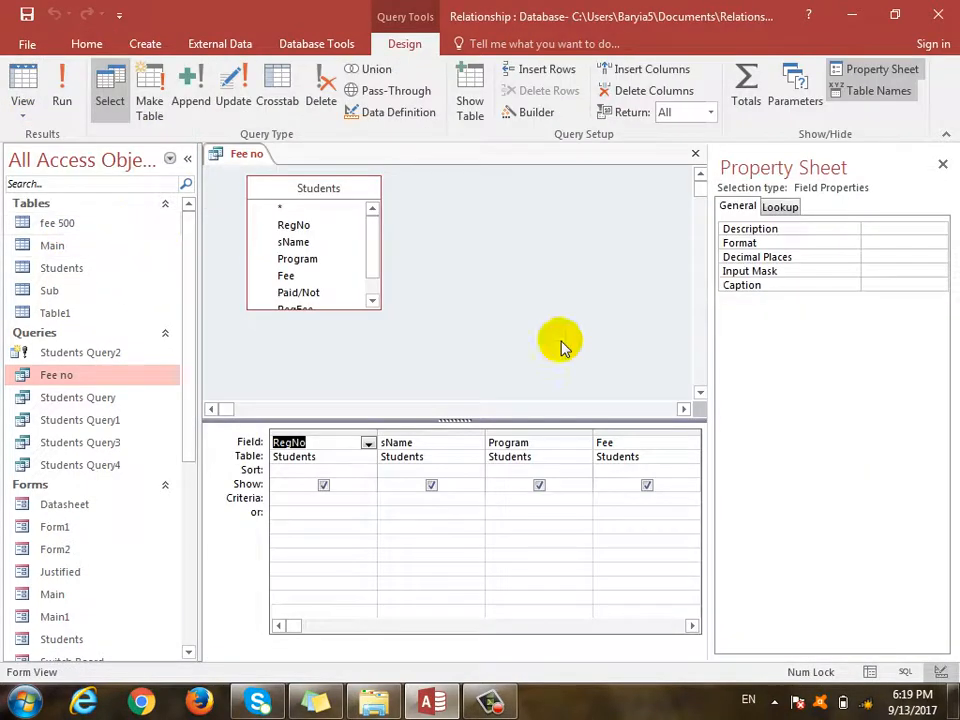
Add a calculated field with the expression =fee+regfee in the first empty design grid column after JDate
drag(294, 626, 357, 633)
click(690, 626)
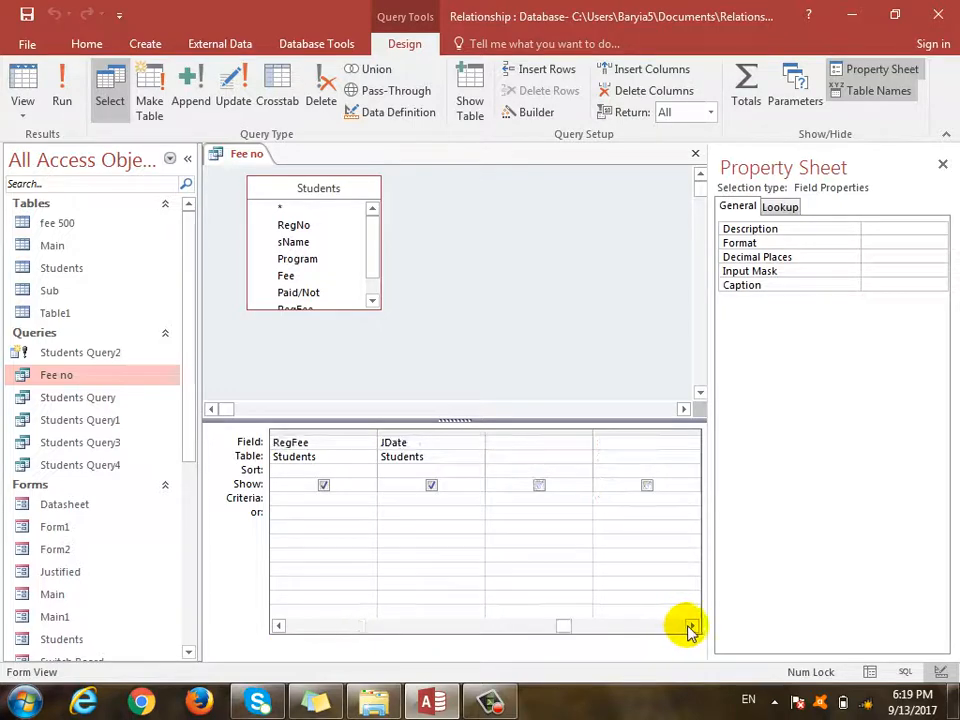
click(279, 626)
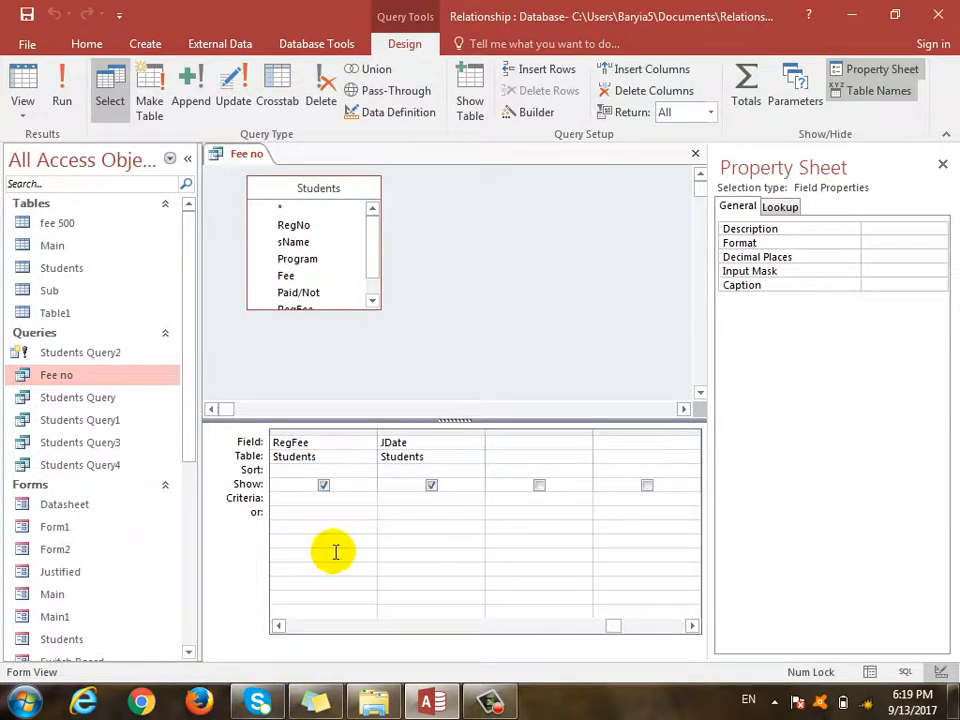
click(557, 441)
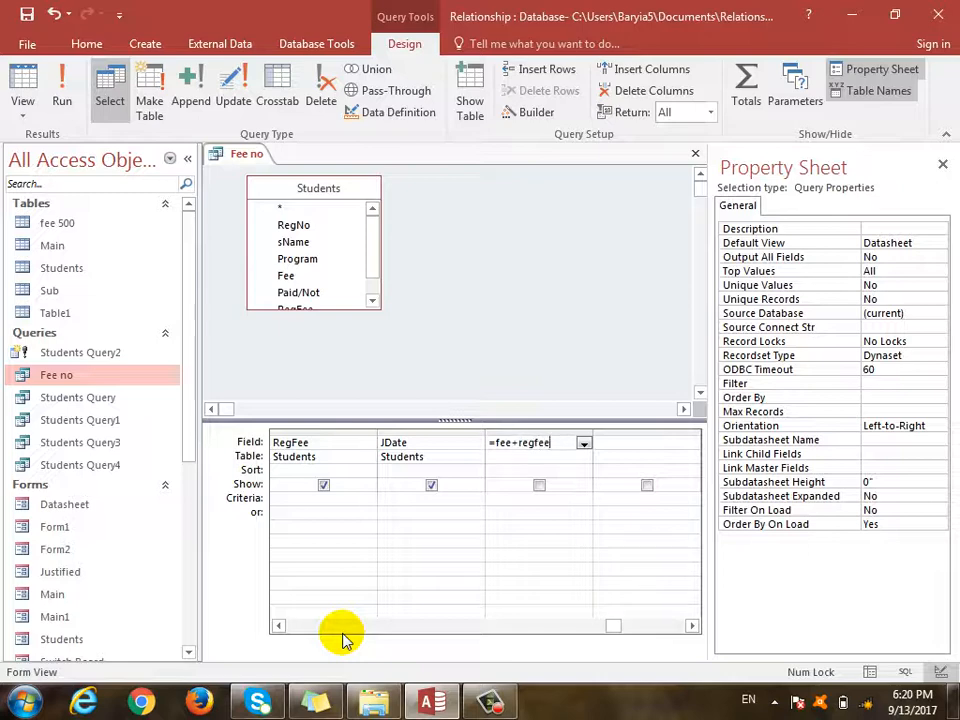
key(Tab)
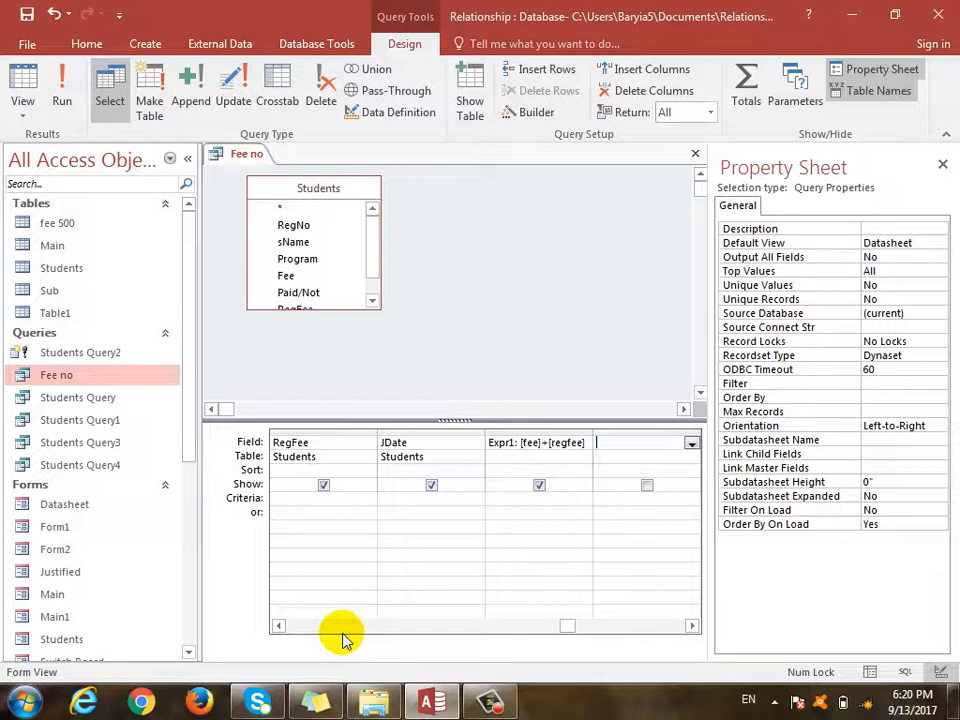
Examine the query's calculated column in Datasheet View, and return to Design View
click(22, 114)
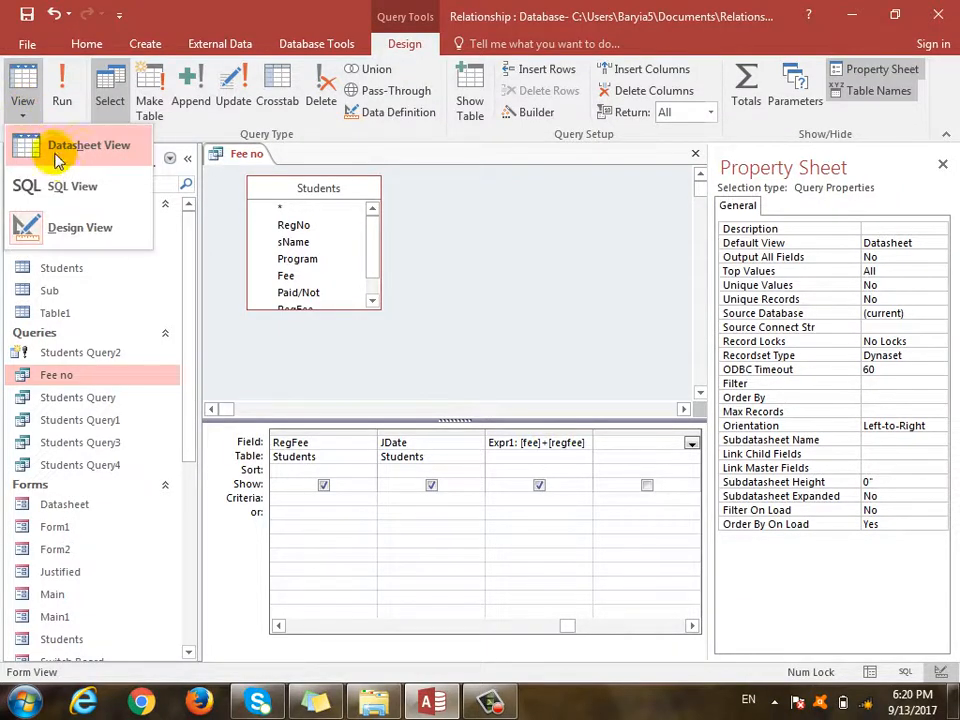
click(84, 145)
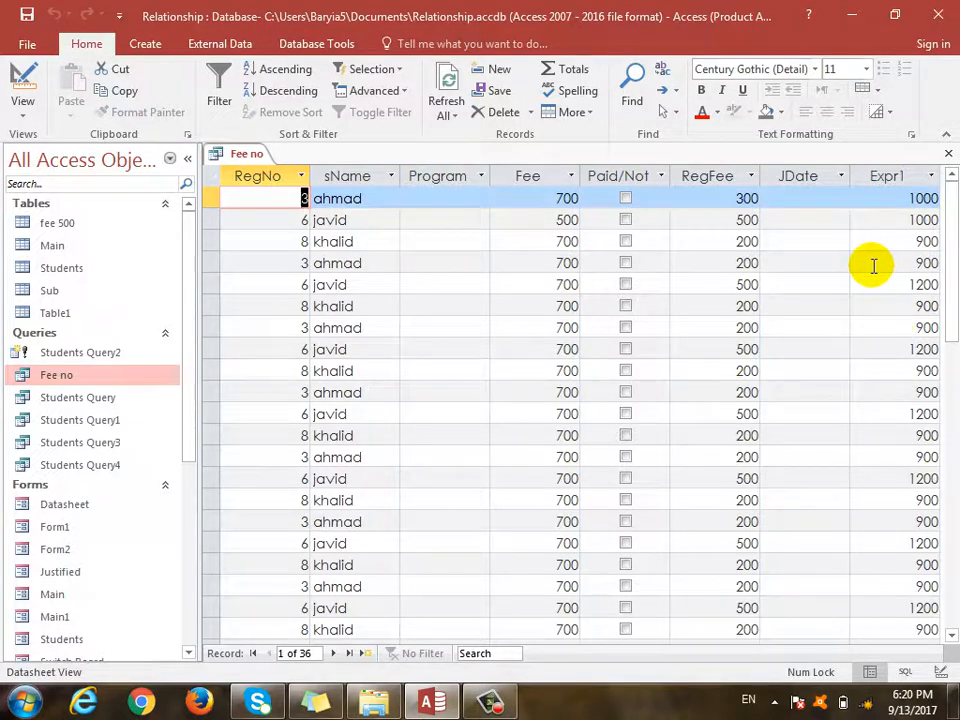
click(23, 98)
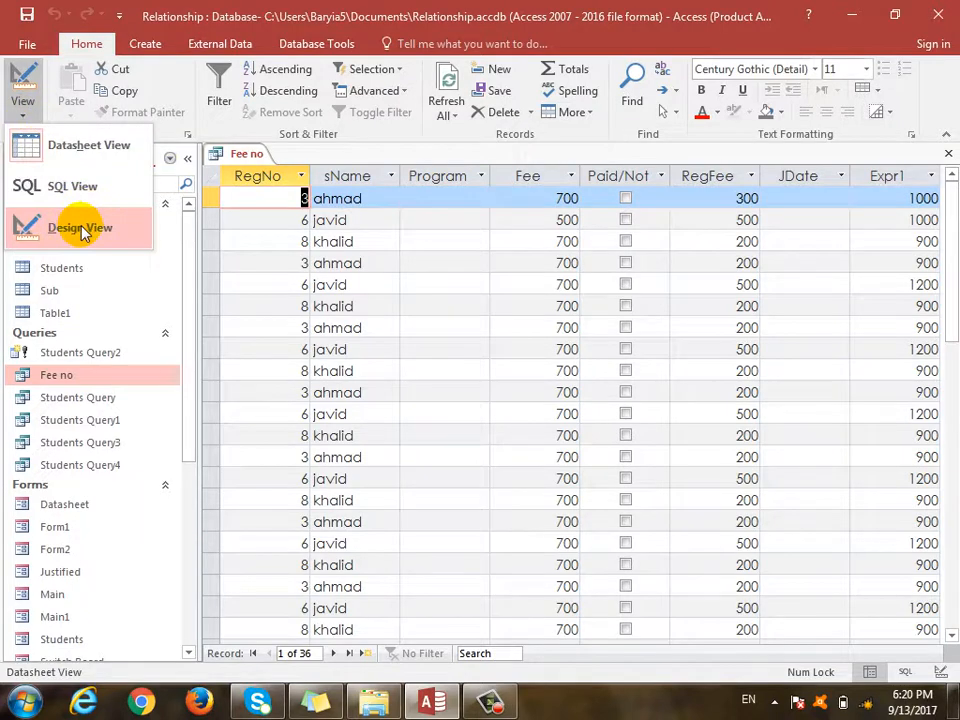
click(80, 228)
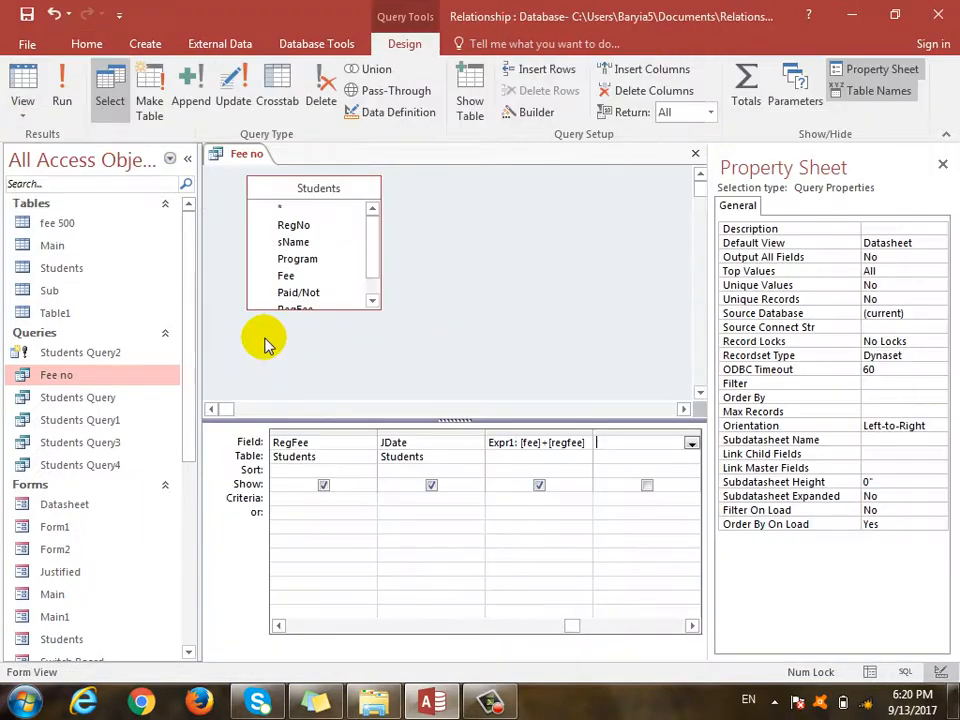
Rename the calculated field Total, and close the Fee no query with its changes saved after viewing its datasheet
click(511, 443)
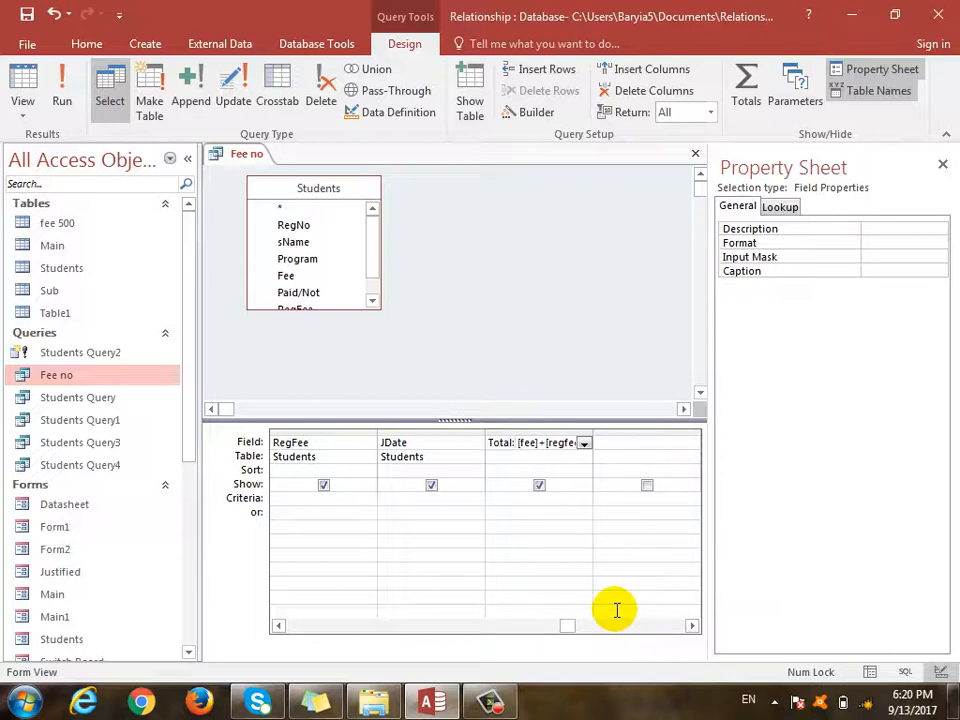
click(22, 117)
click(52, 144)
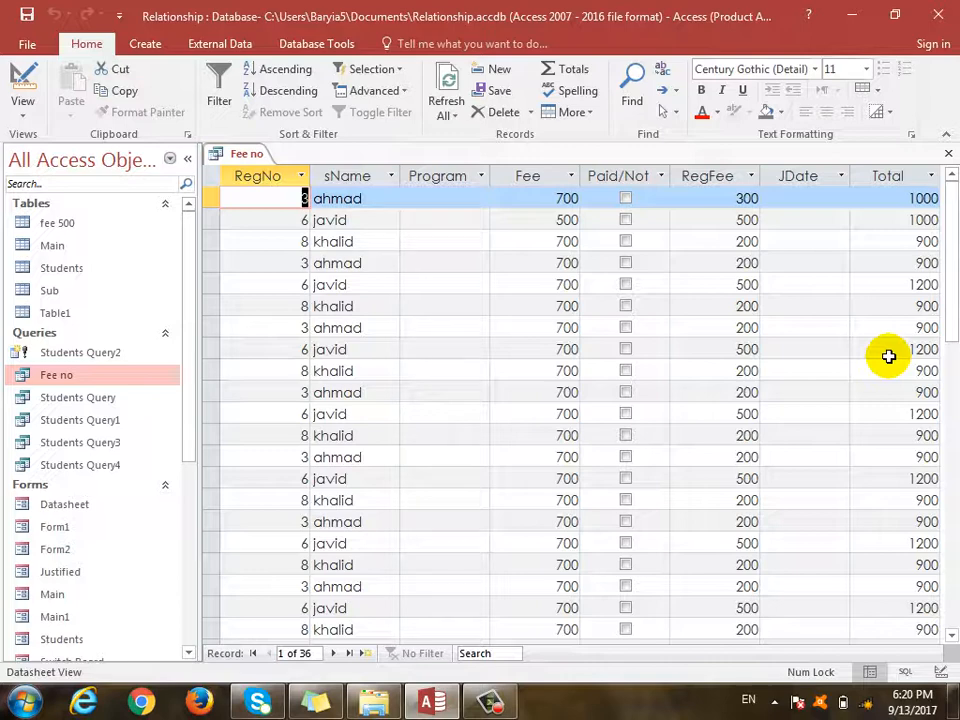
click(946, 154)
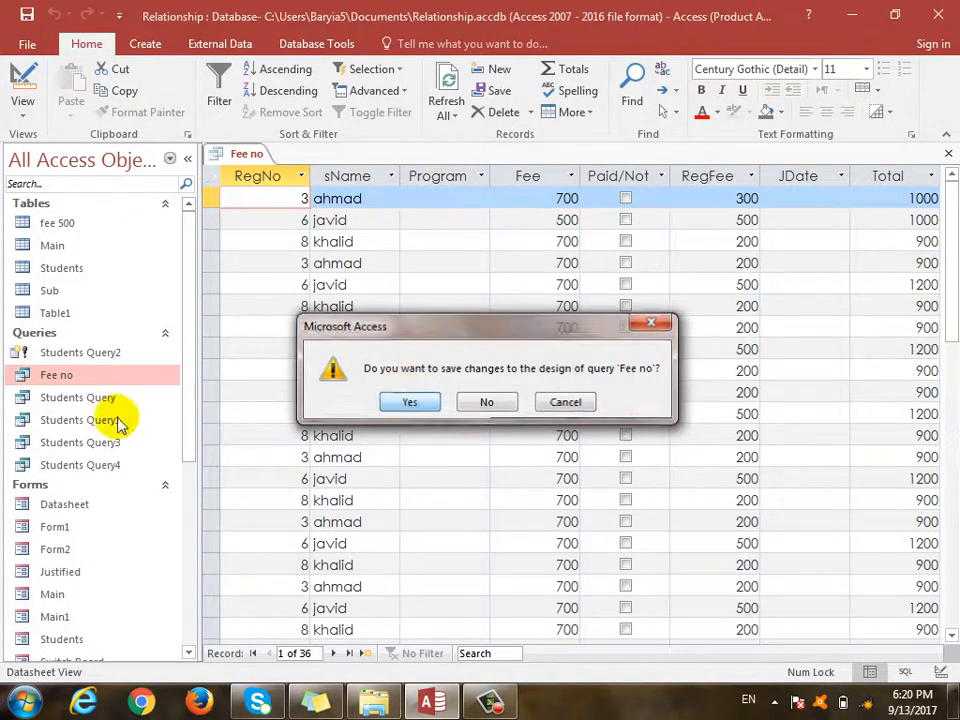
key(Return)
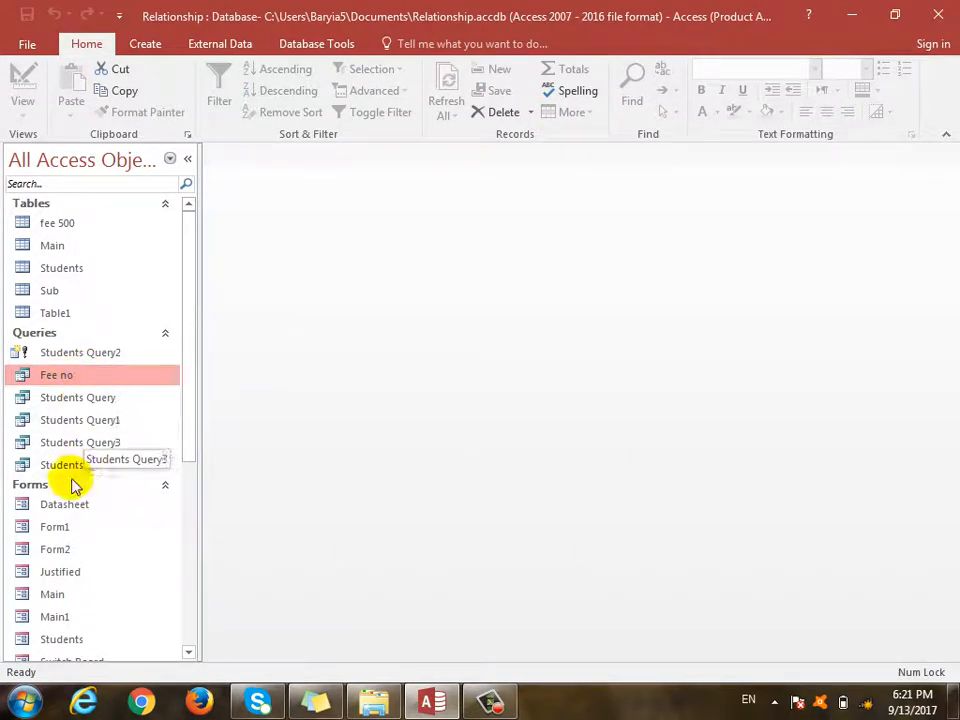
Create a report from the Fee no query with the Report Wizard, including all fields and no grouping levels
click(147, 43)
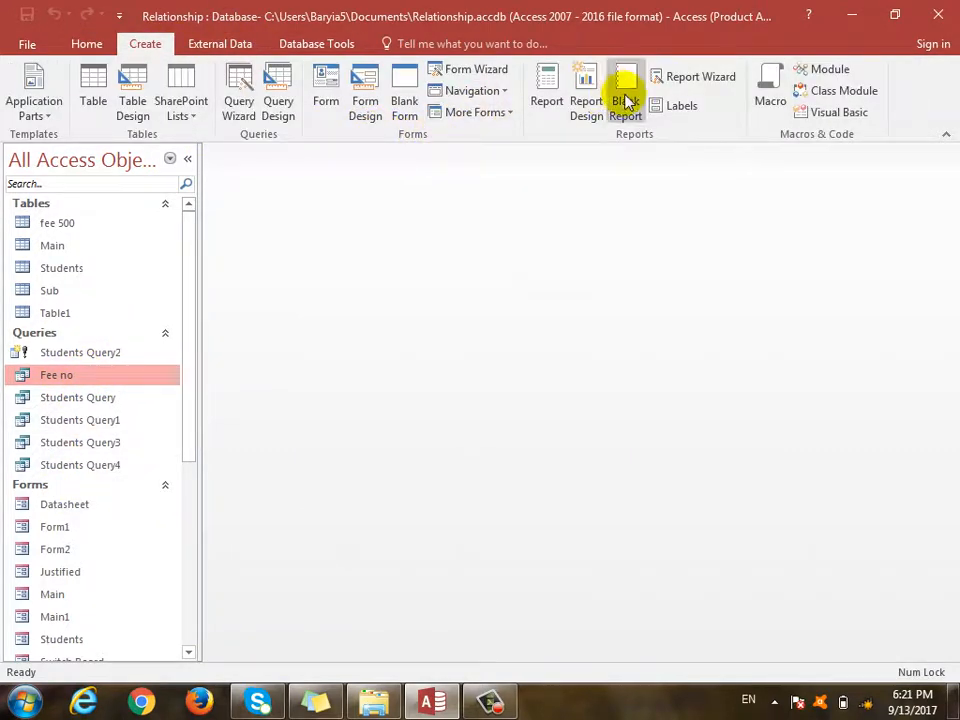
click(692, 77)
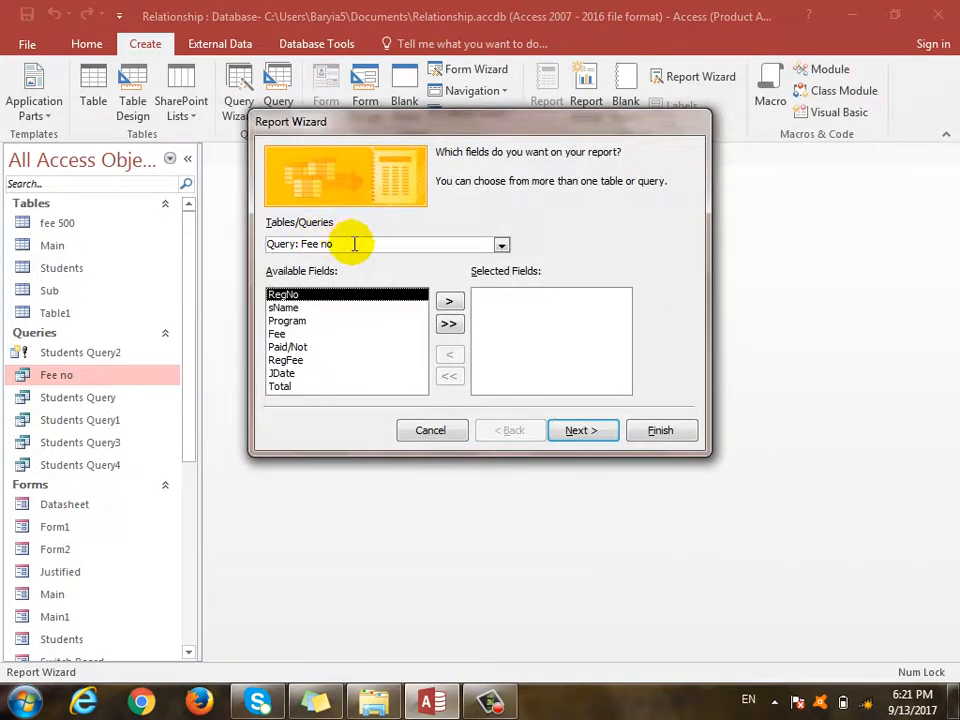
click(448, 324)
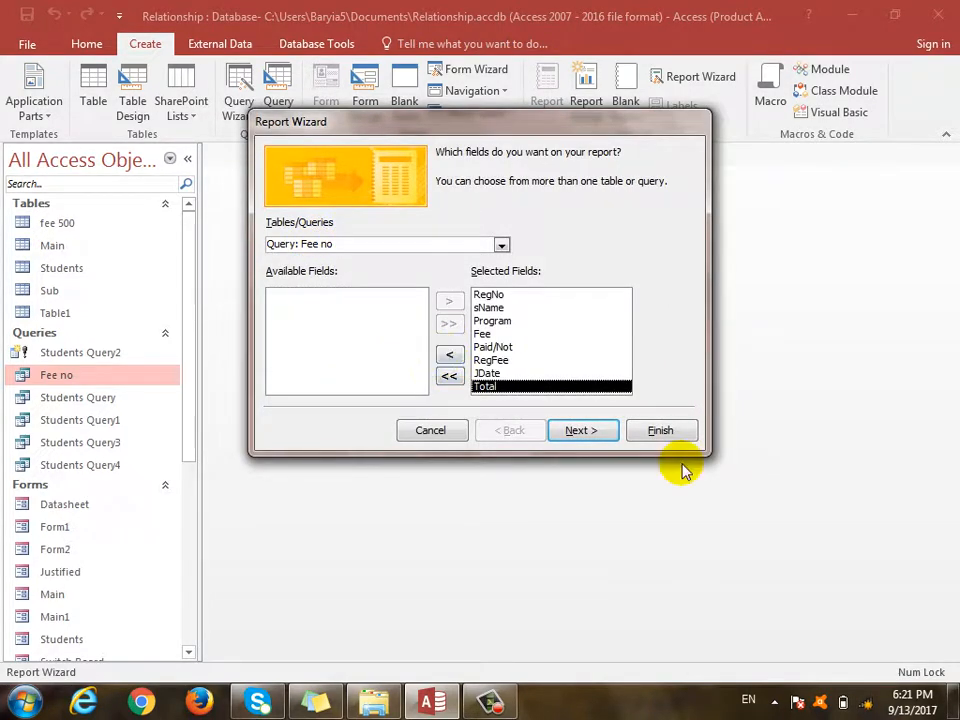
click(587, 431)
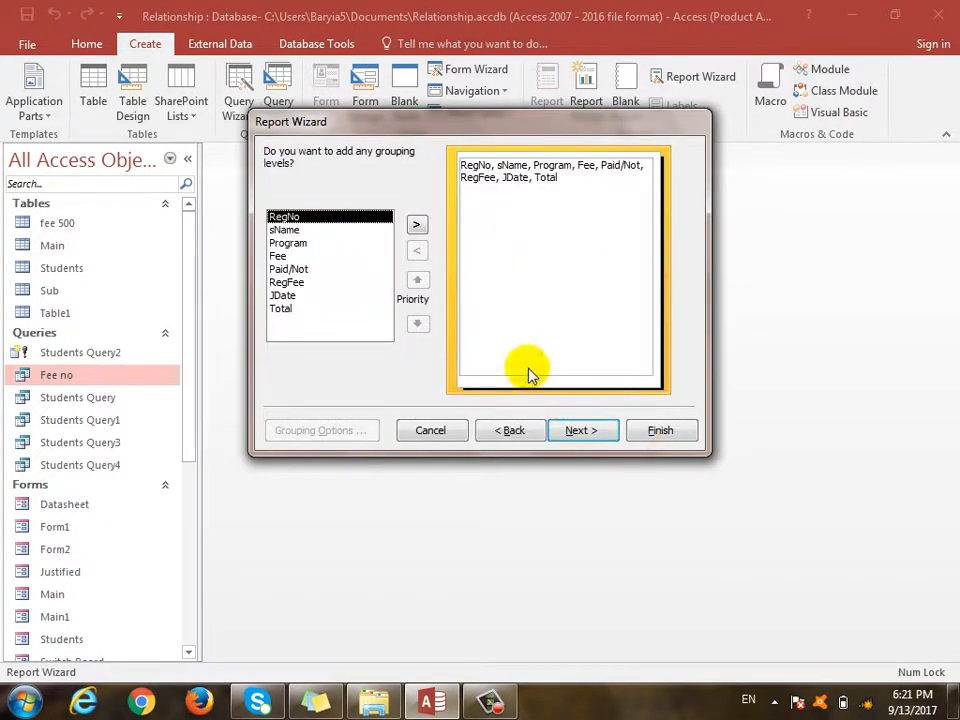
click(583, 430)
click(671, 431)
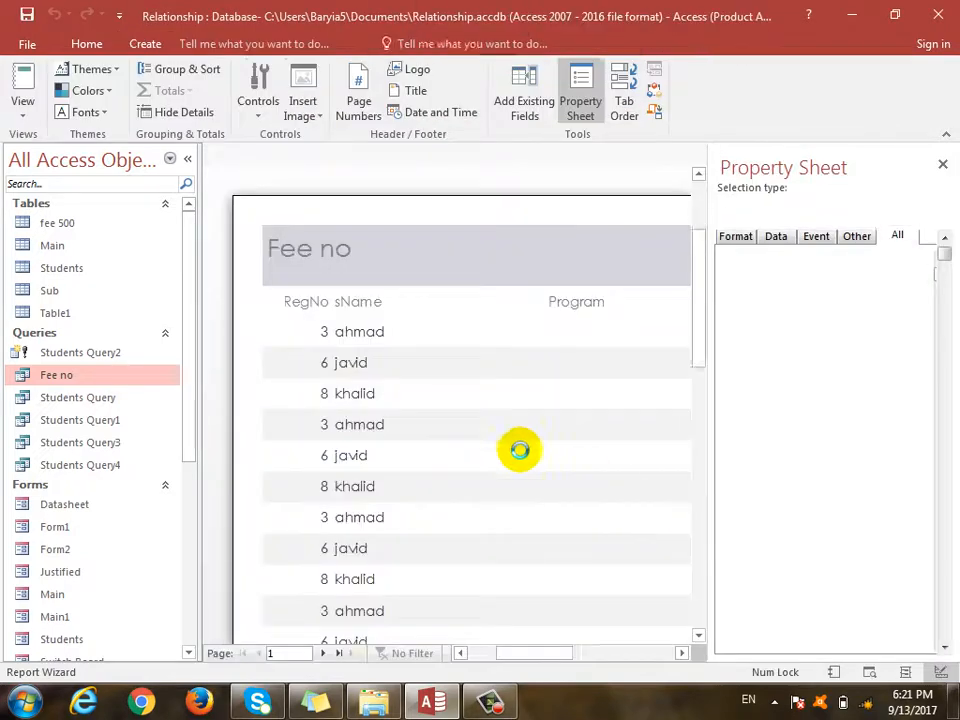
Examine the last columns of the Fee no report in Print Preview, and return to Design View
drag(620, 646, 656, 660)
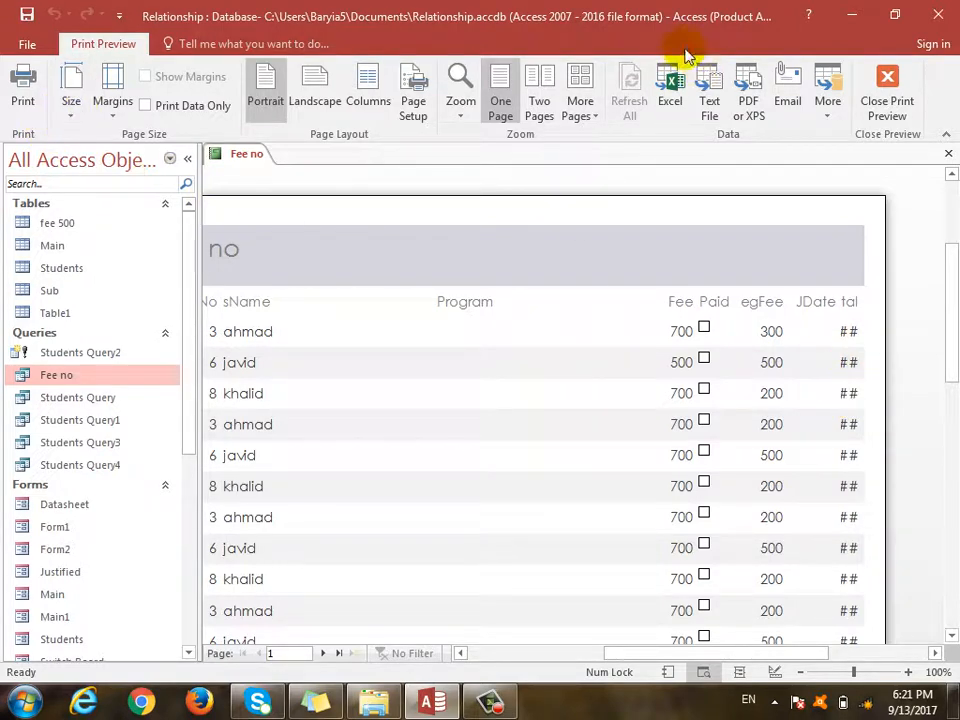
click(895, 104)
click(31, 123)
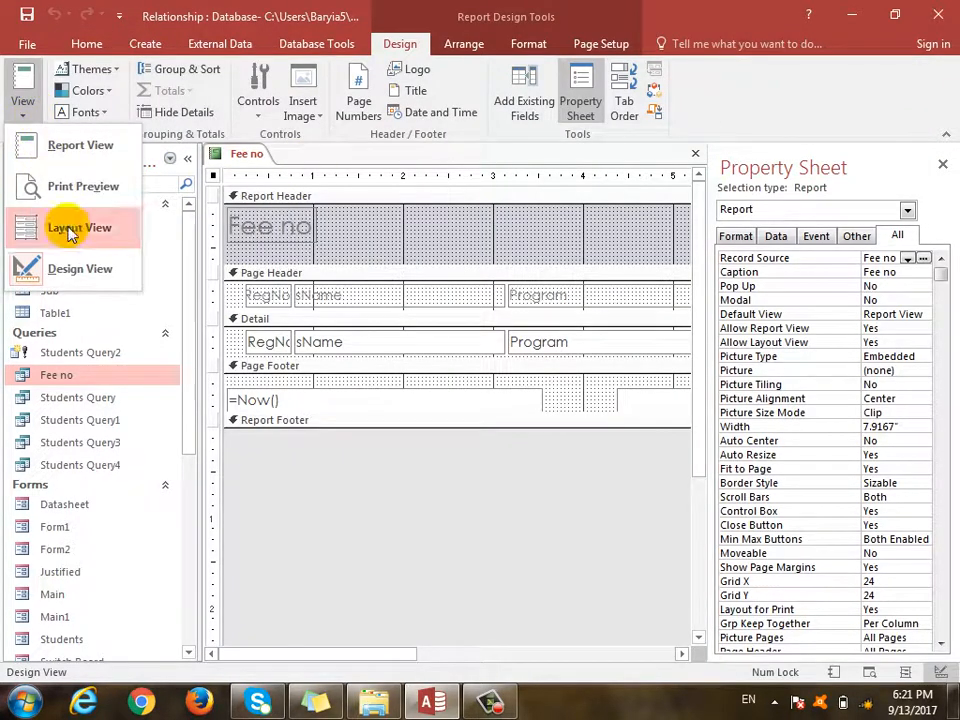
click(445, 541)
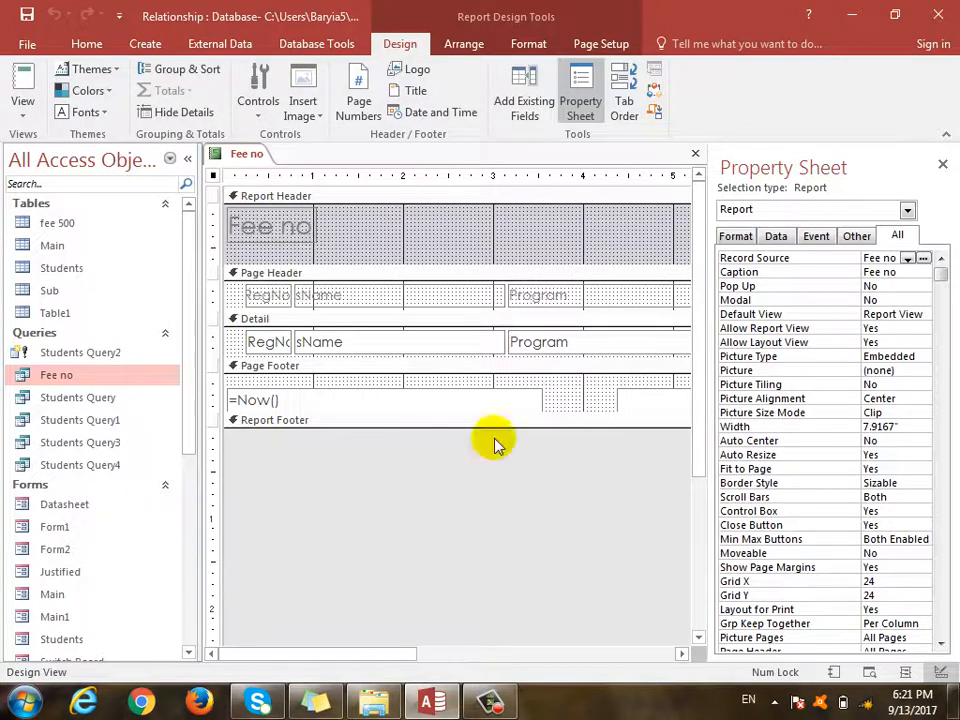
Narrow the Program label and its Detail text box together to about 1.2" by pulling in their right edges
drag(416, 655, 556, 660)
click(413, 303)
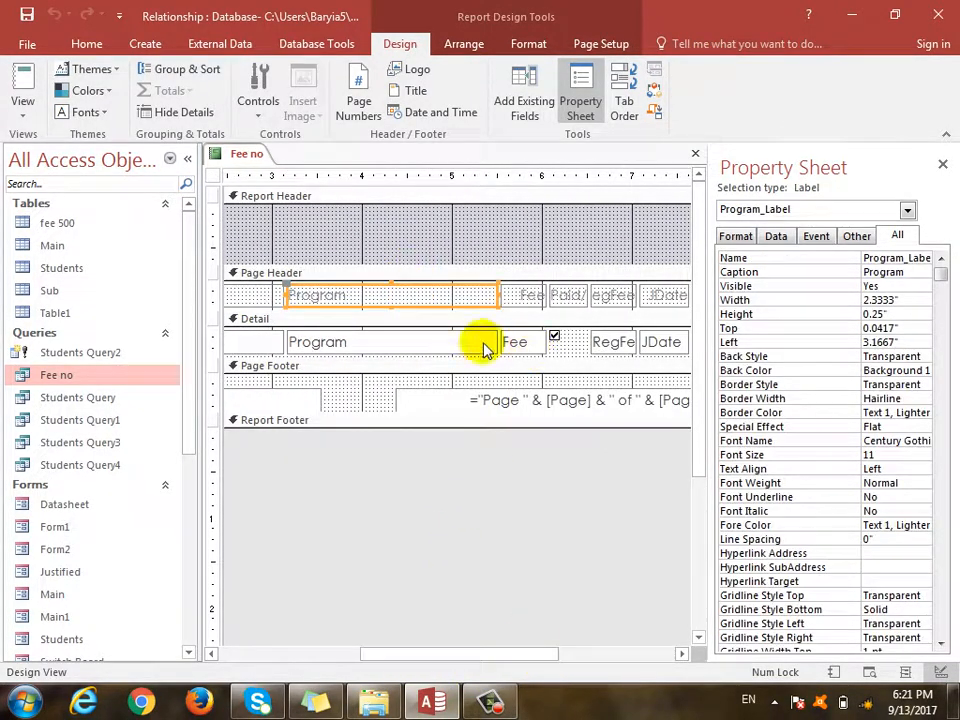
shift+click(465, 340)
drag(493, 341, 382, 343)
Move the Fee, Paid/Not, RegFee, JDate and Total labels and controls together about 1" left, closer to Program
click(468, 344)
drag(468, 344, 460, 287)
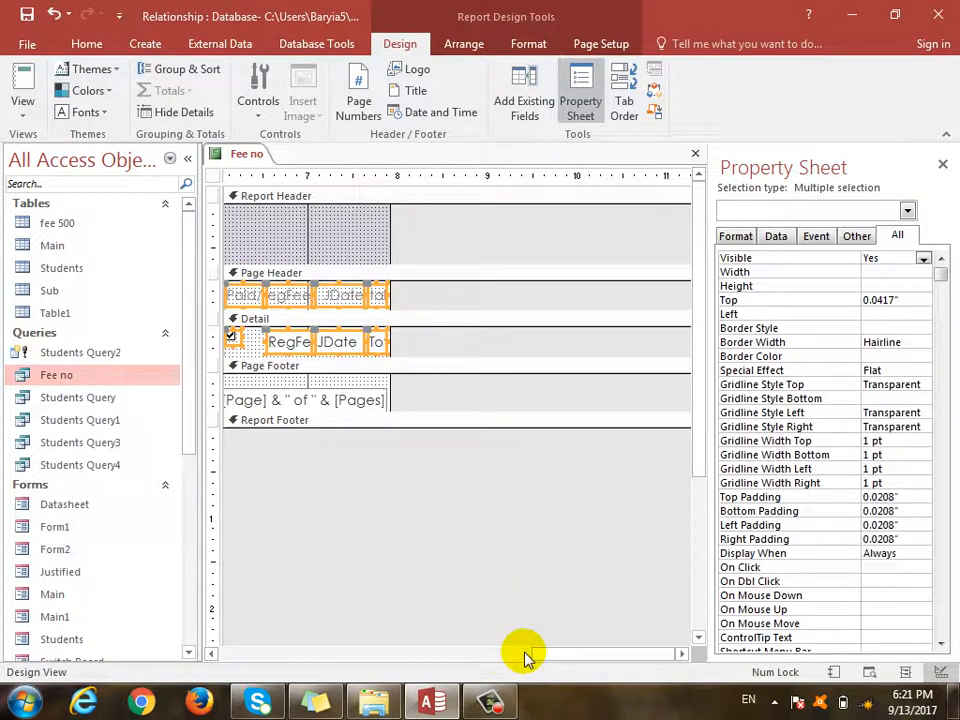
drag(561, 649, 490, 650)
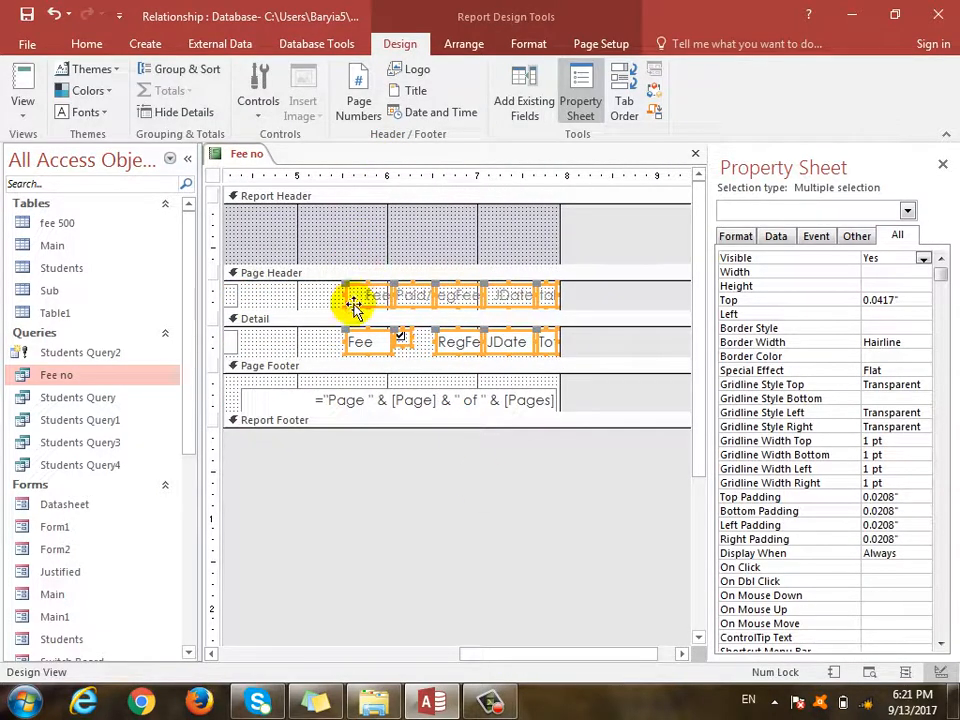
drag(358, 283, 262, 286)
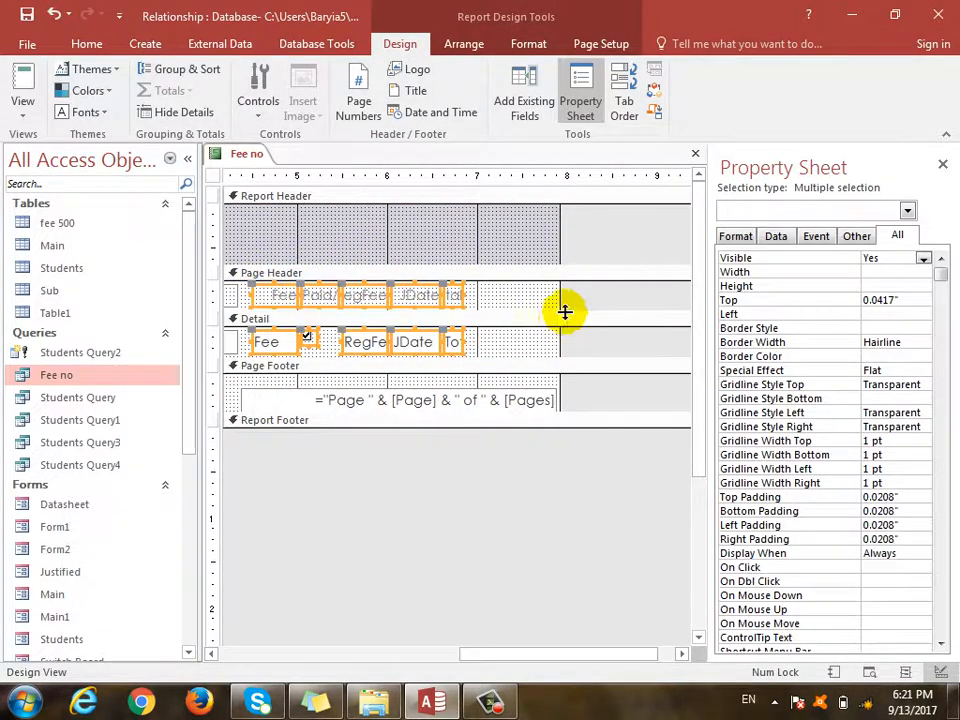
click(565, 312)
Widen the Total text box in Detail and its Page Header label to about 1.2" each
click(452, 343)
drag(460, 340, 551, 338)
click(460, 296)
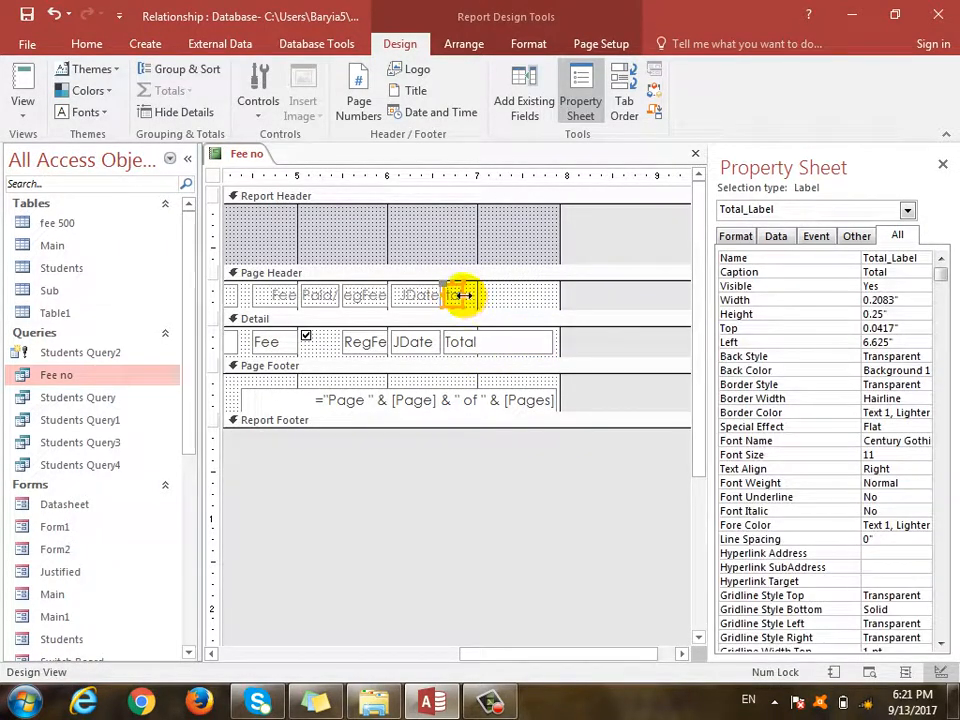
drag(462, 295, 553, 300)
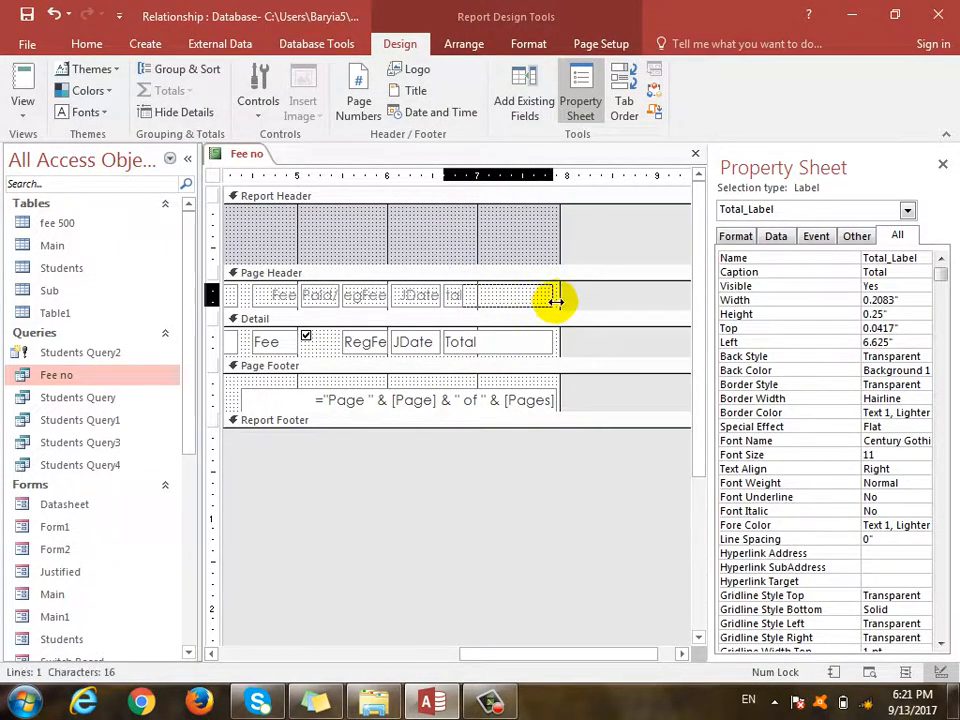
Examine the widened Total column of the Fee no report in Print Preview
click(22, 112)
click(84, 184)
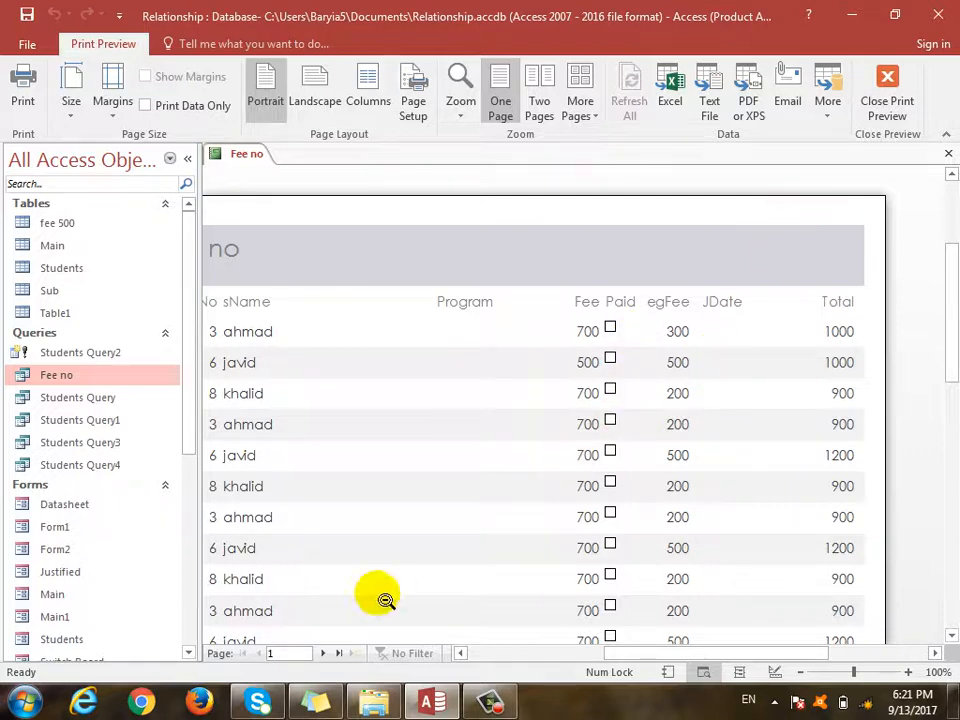
click(489, 700)
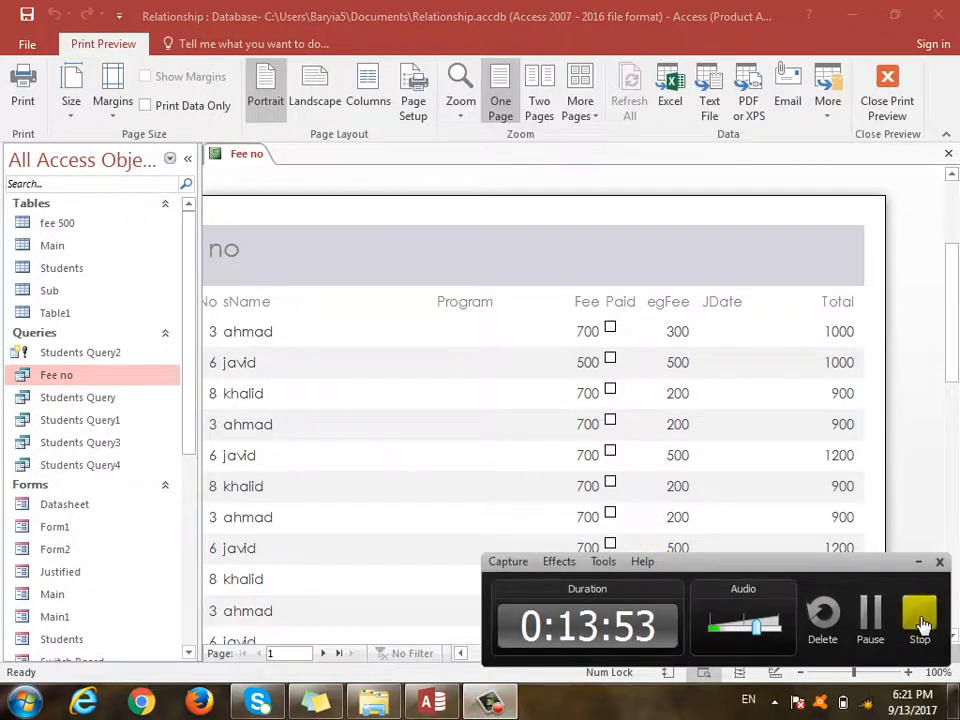